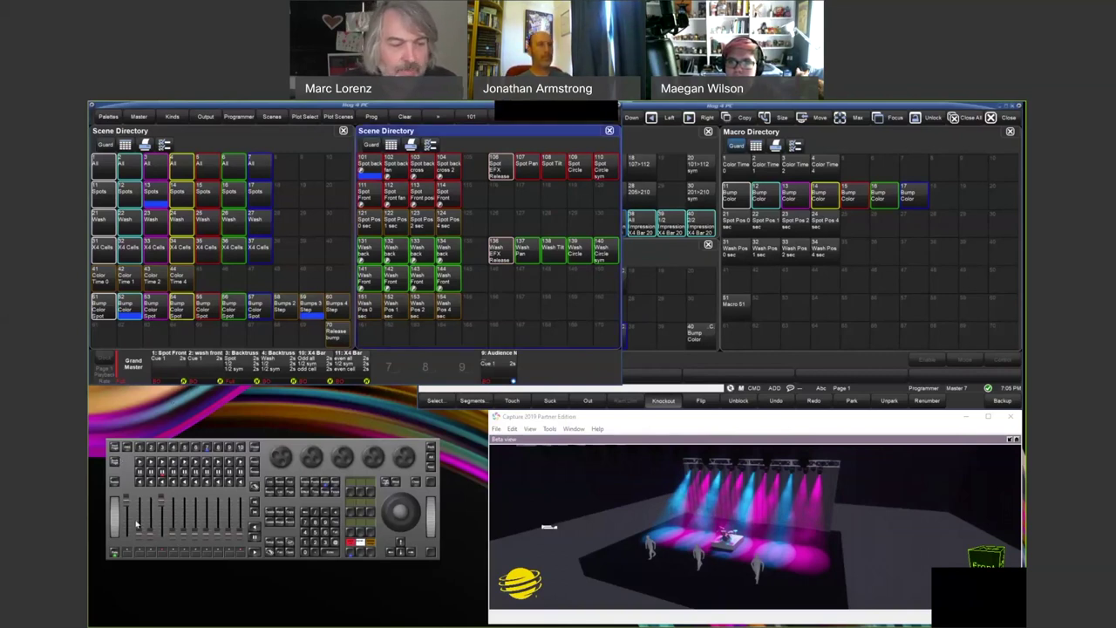
Adjust the Backtruss master faders and inspect the cuelist and playback options of Backtruss master 3.
left_click_drag(138, 536, 158, 501)
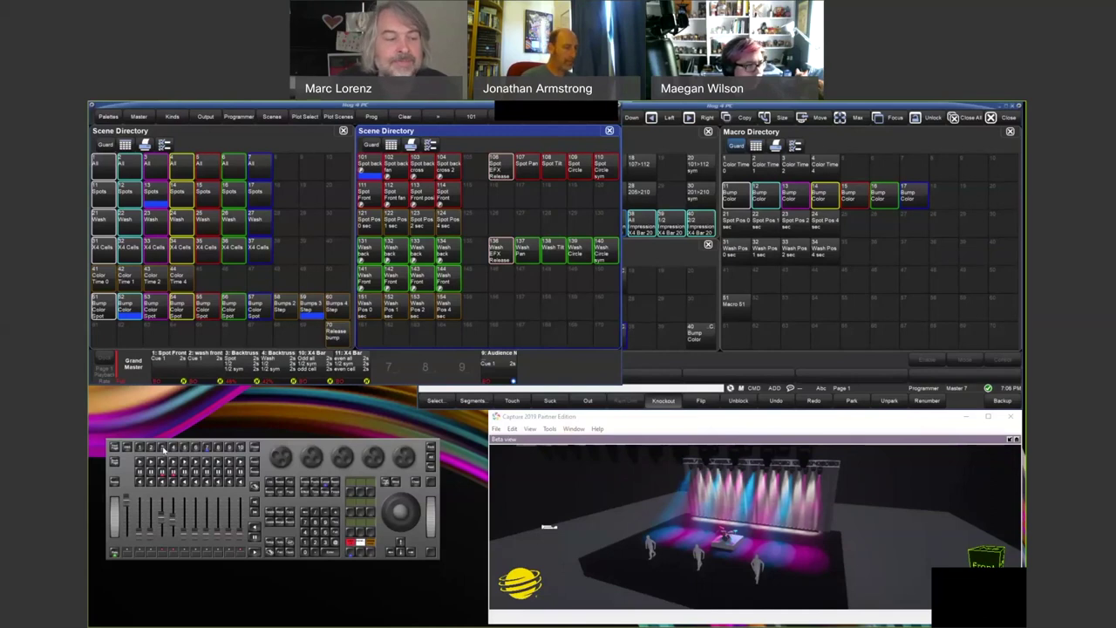
left_click(162, 448)
left_click(163, 448)
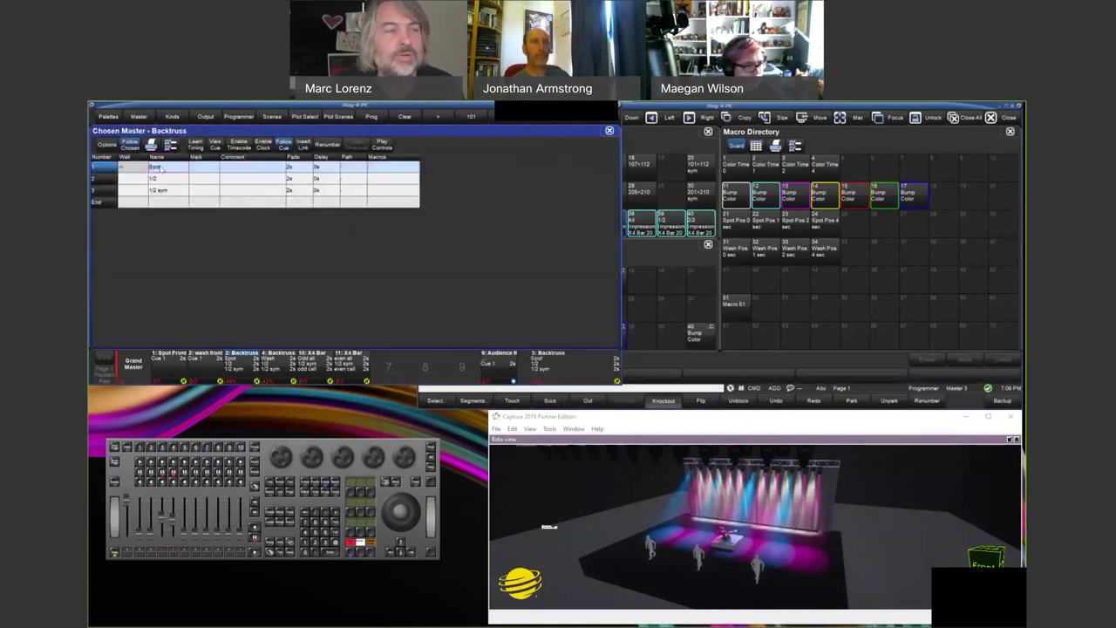
left_click(107, 145)
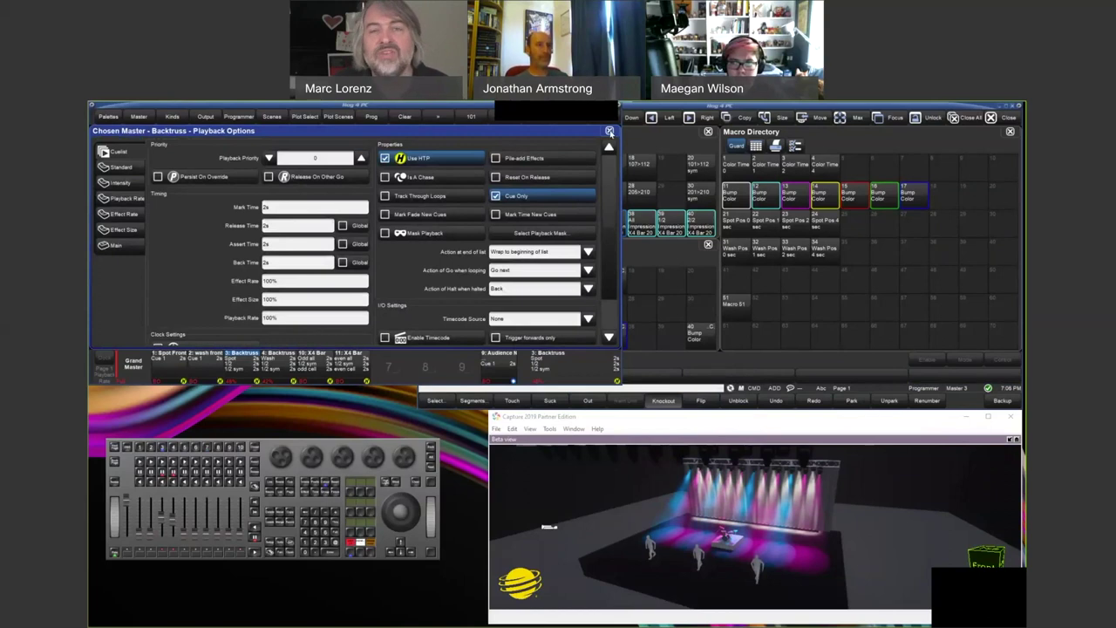
left_click(610, 132)
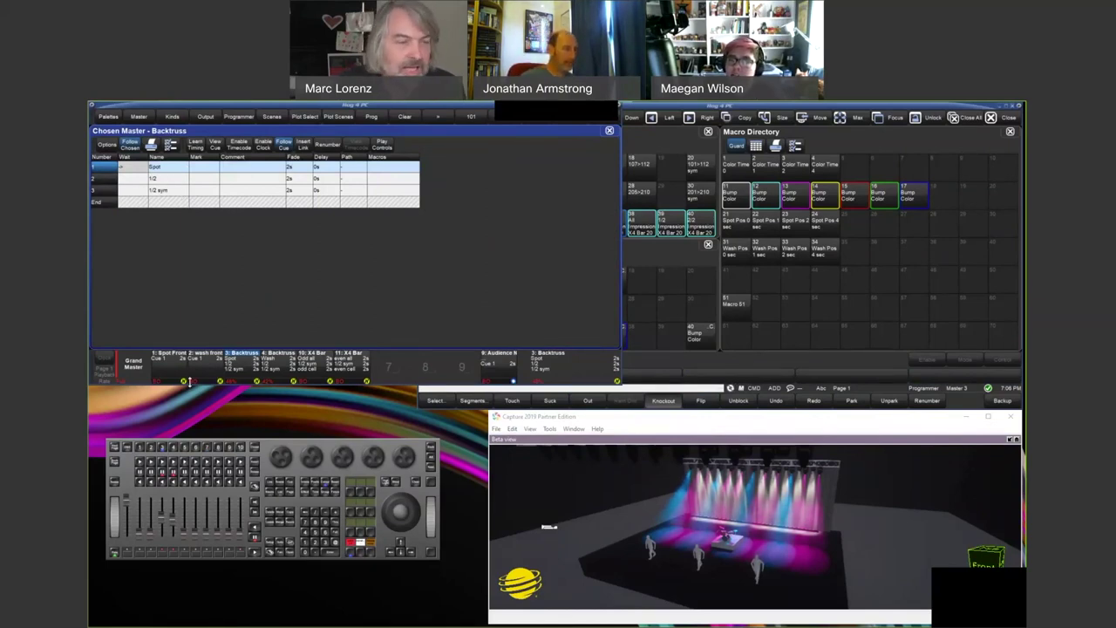
Compare the cuelists of Backtruss masters 4 and 3, and advance both masters to the 1/2 sym cue.
left_click(173, 448)
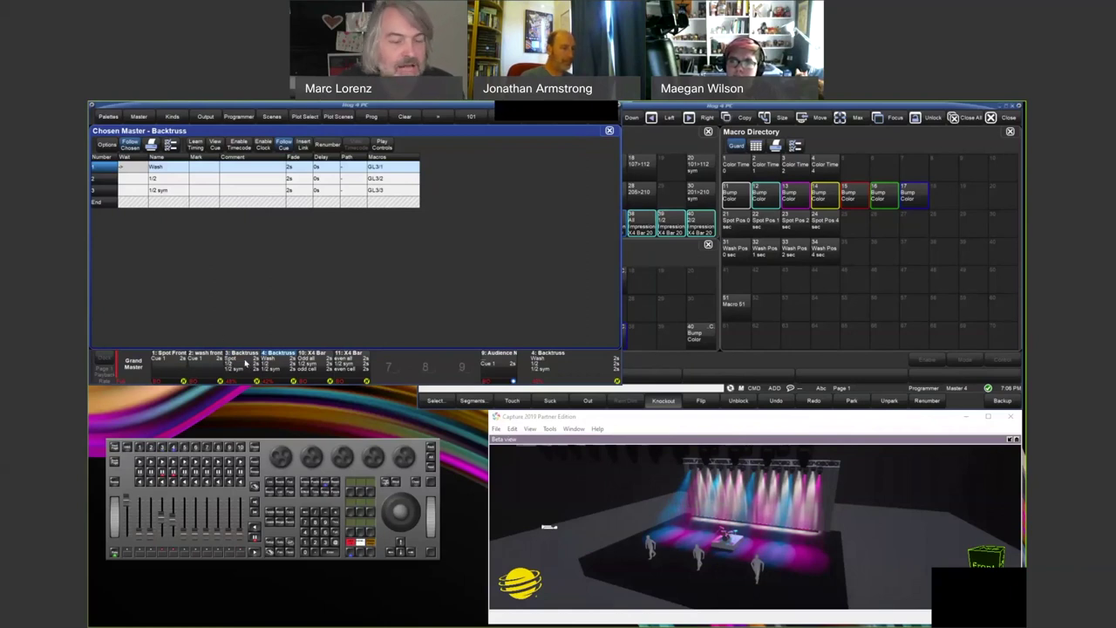
left_click(161, 449)
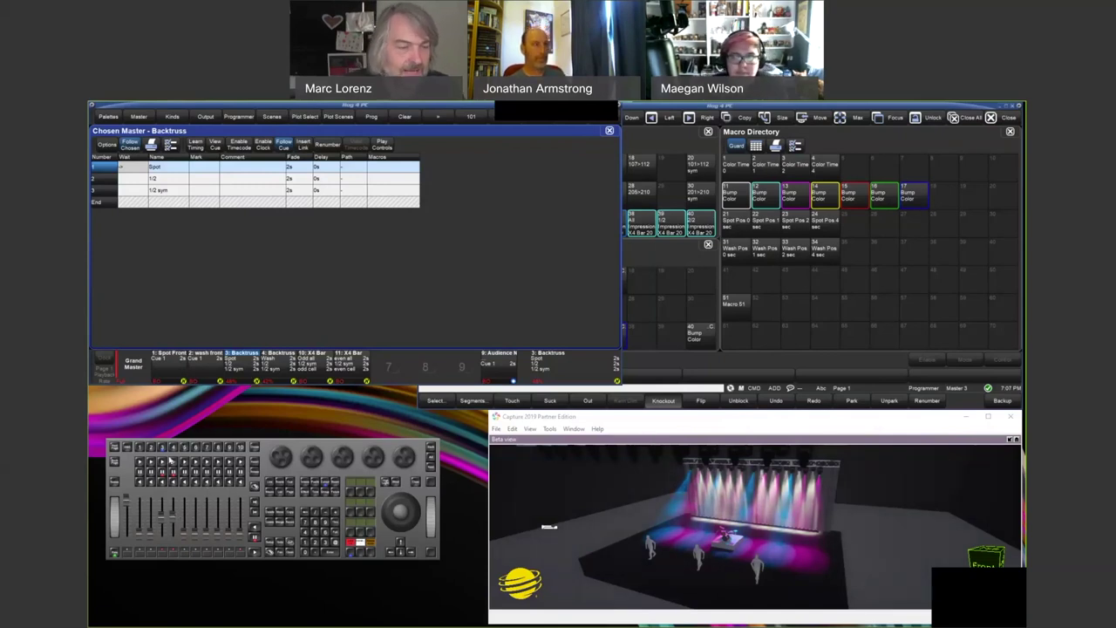
left_click(170, 459)
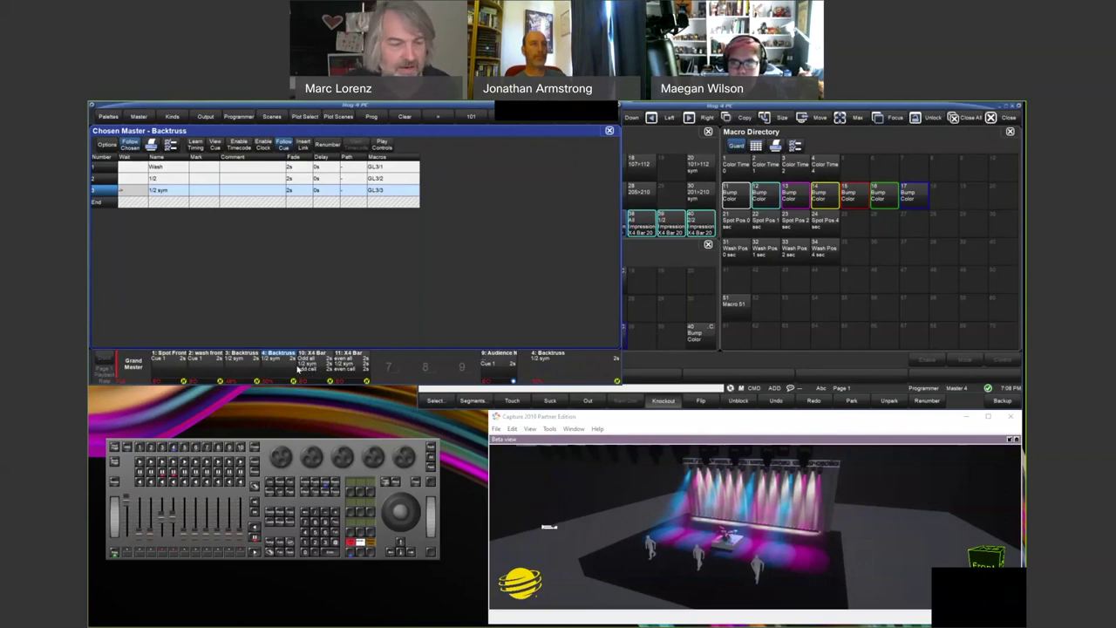
Bring up the two X4 Bar masters in place of the Backtruss masters, and advance their cues.
left_click(185, 535)
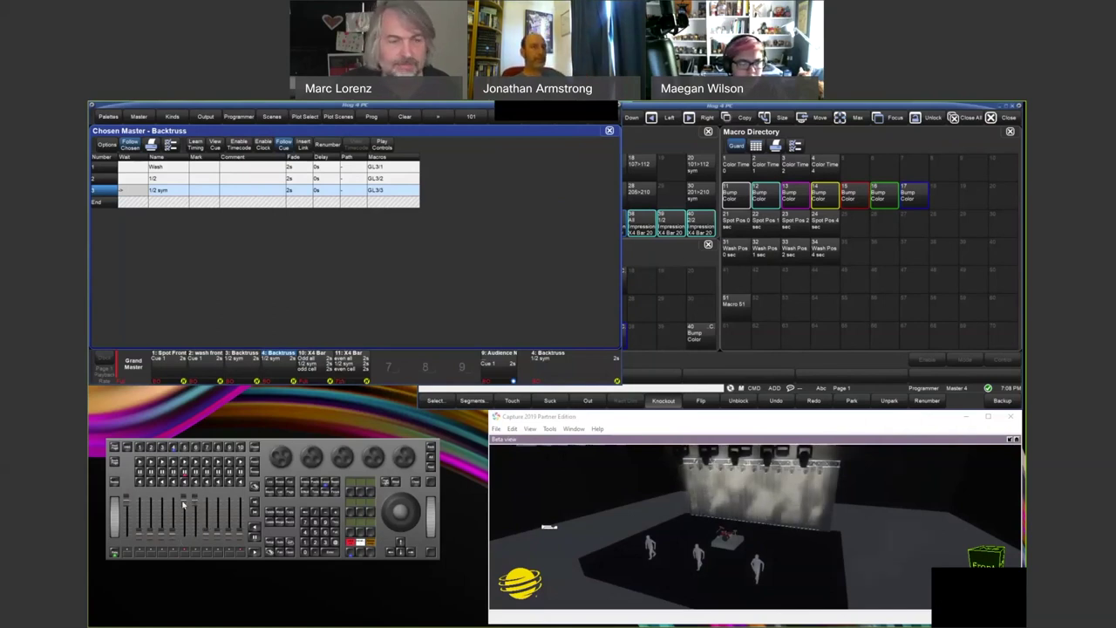
left_click(183, 534)
left_click(183, 534)
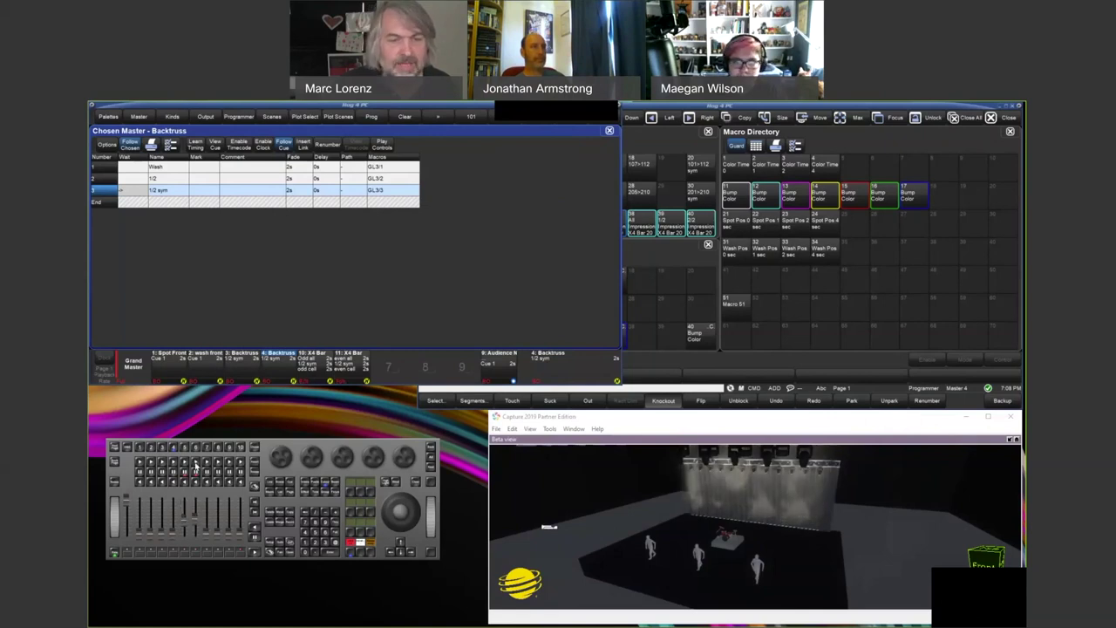
left_click(195, 467)
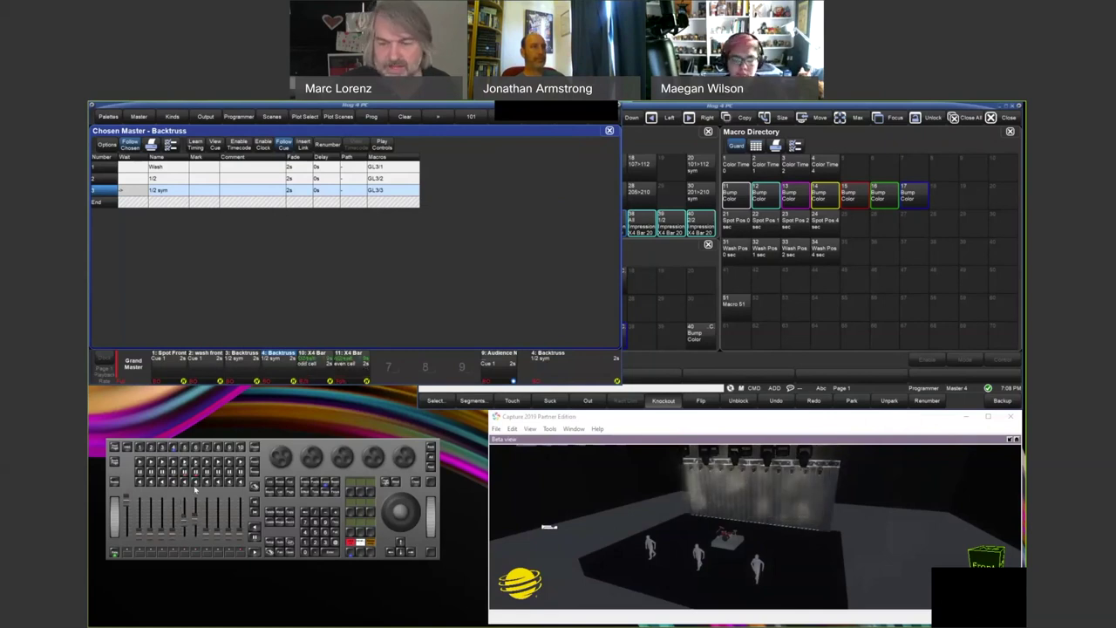
left_click(196, 468)
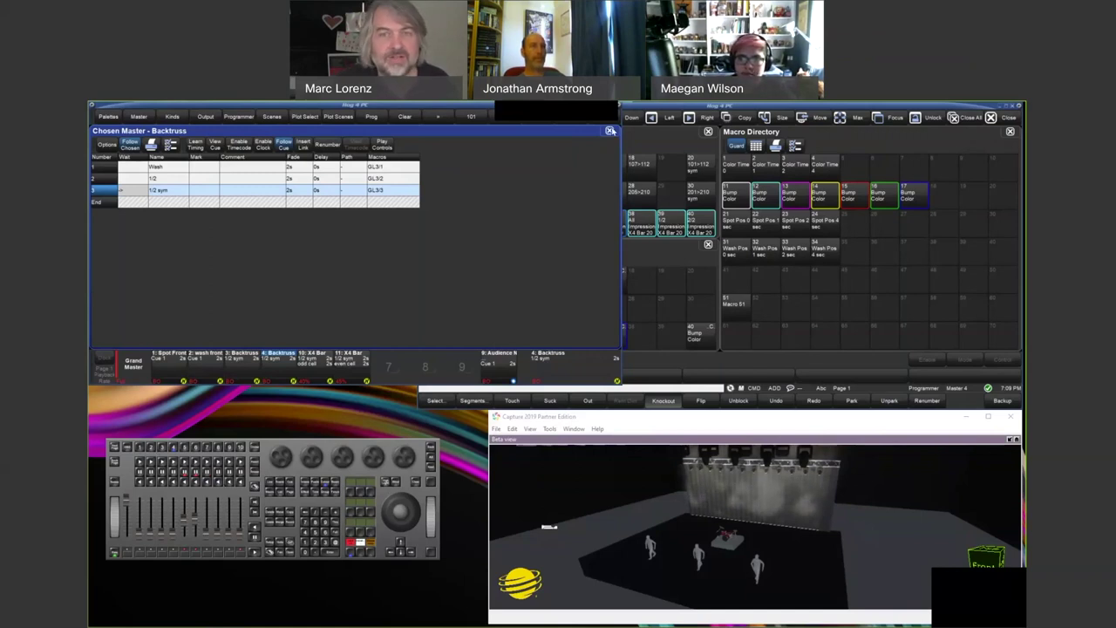
left_click(609, 131)
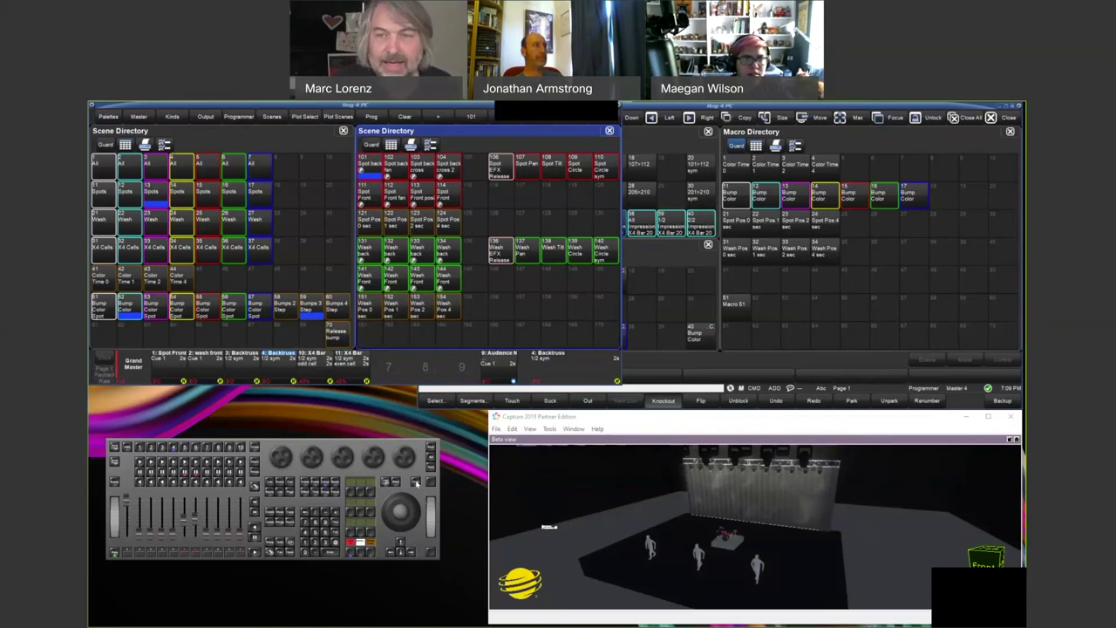
Apply the magenta mix palette to the All SolaFrame 1000 group and clear the programmer.
left_click(637, 154)
left_click(435, 178)
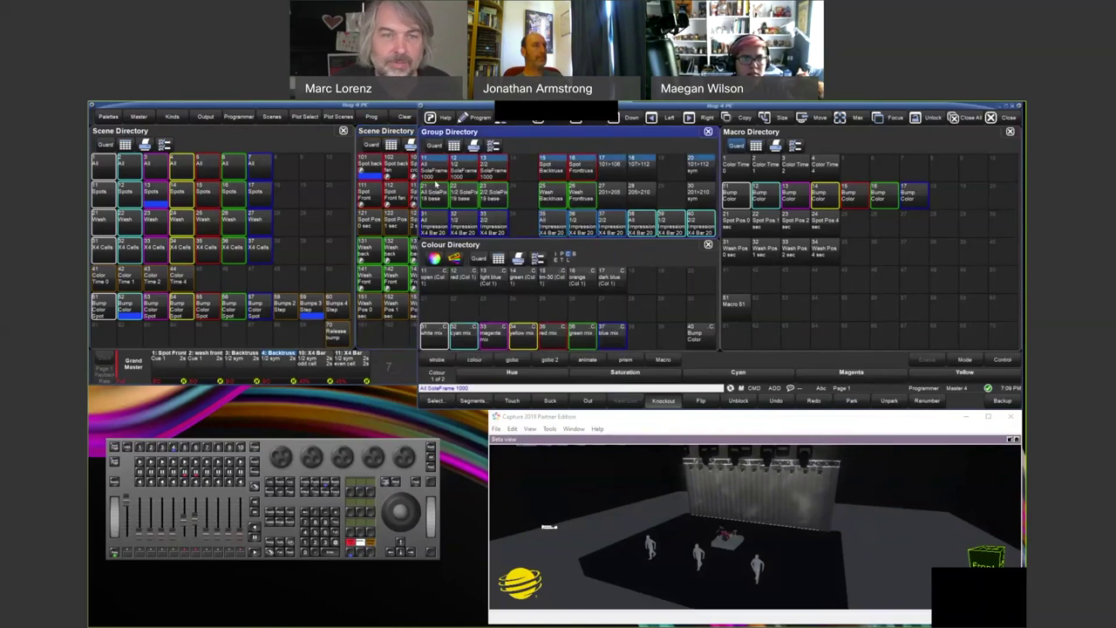
left_click(492, 333)
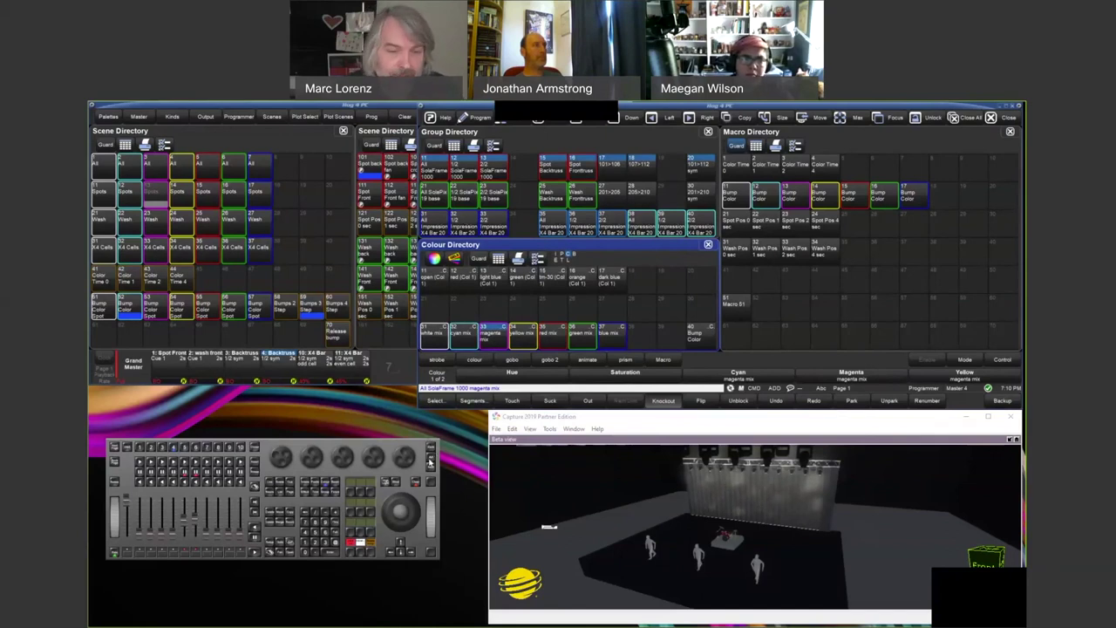
left_click(417, 483)
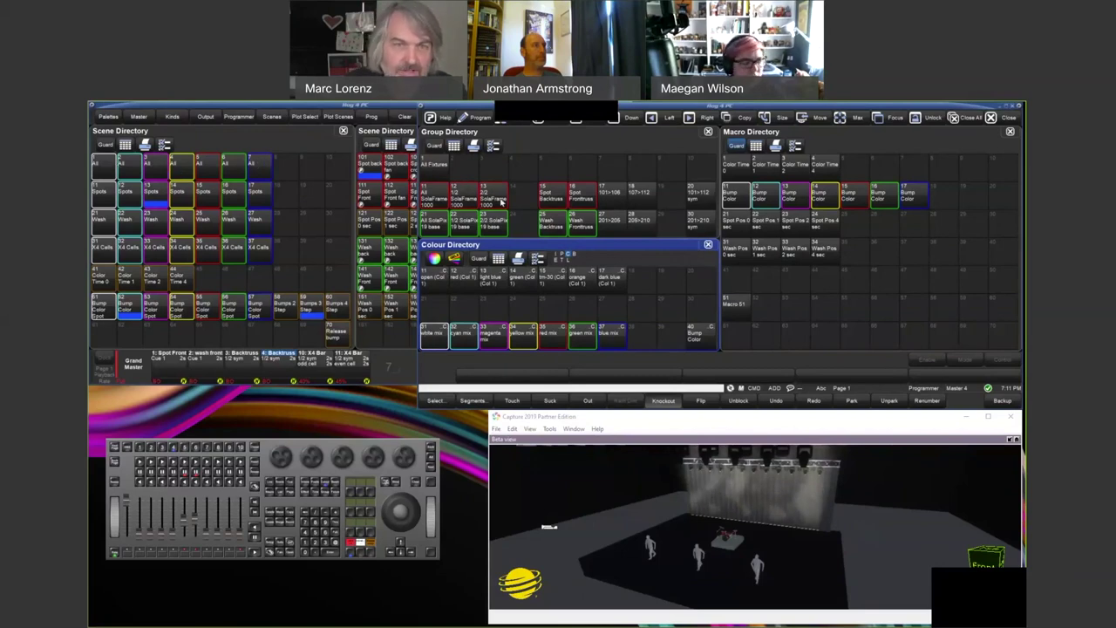
Show the beam and position directories in place of the macro directory and bring the group directory to the front.
scroll(494, 194, "down", 1)
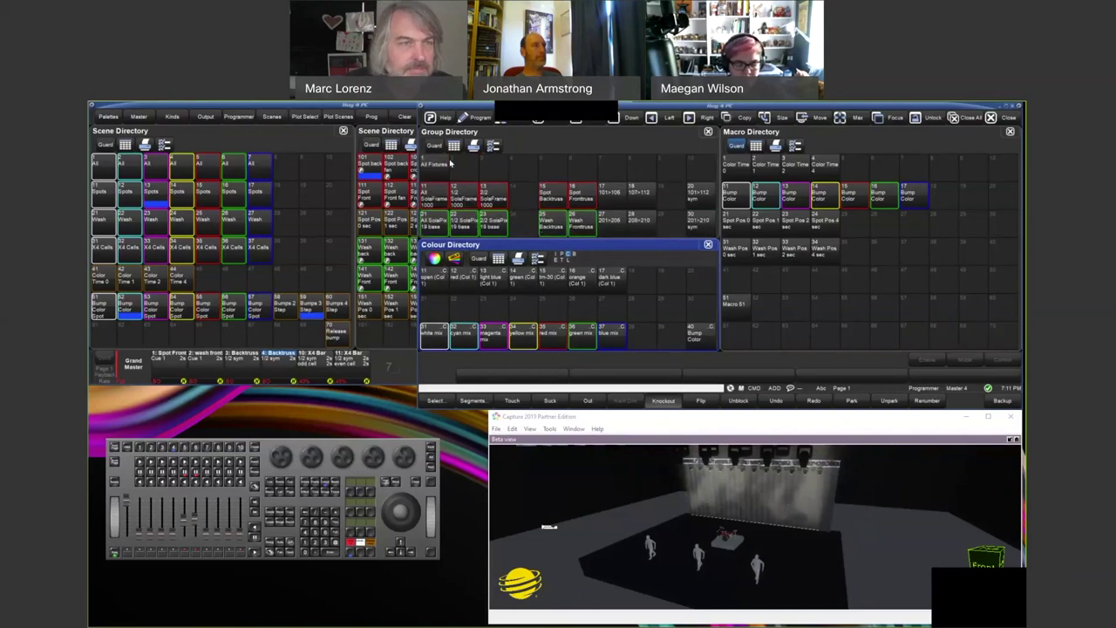
left_click(270, 118)
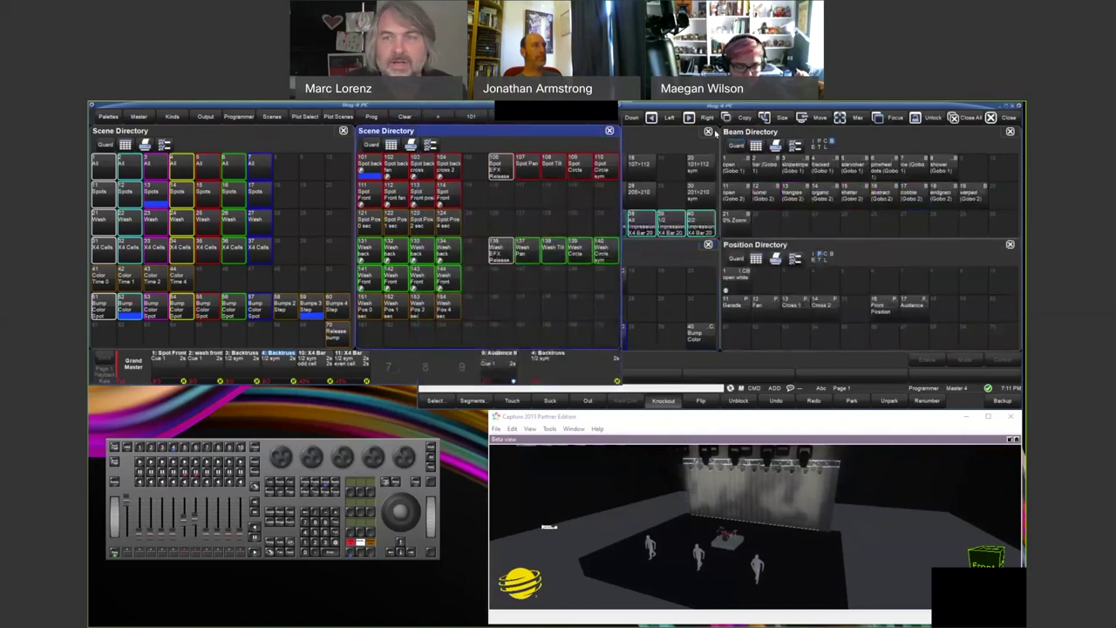
left_click(609, 130)
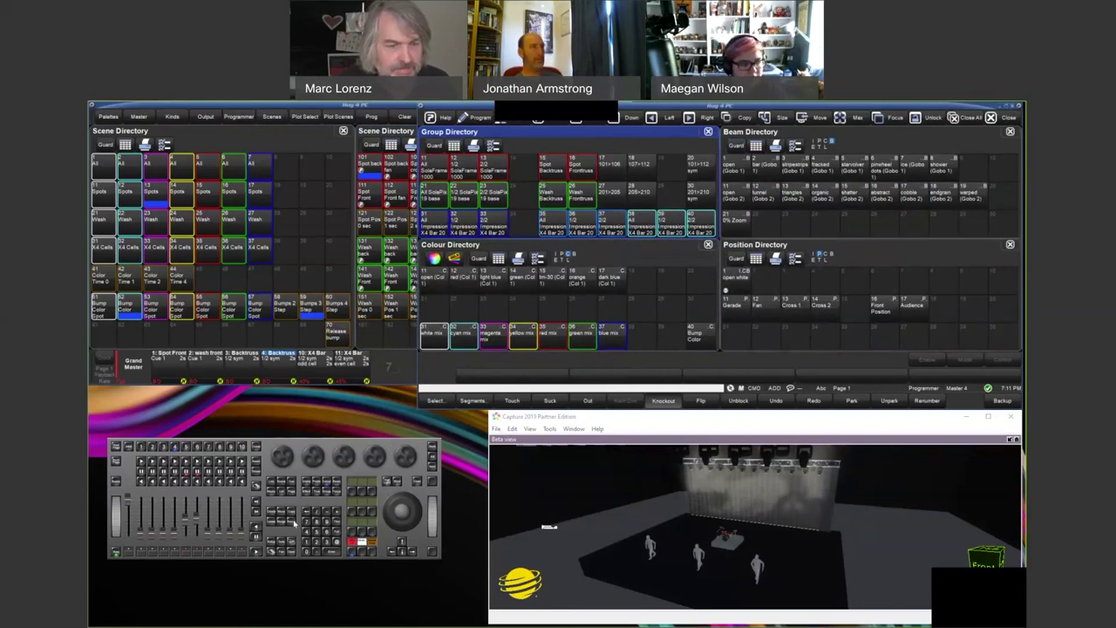
Delete the Spots and Wash colour scenes, starting from scene 11.
left_click(325, 524)
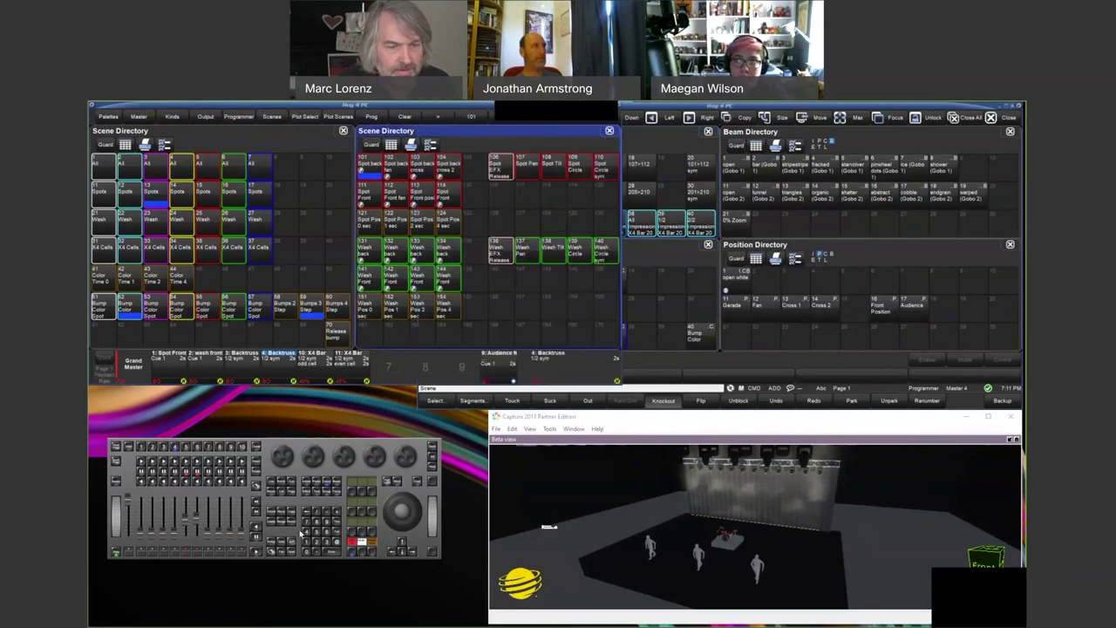
left_click(326, 524)
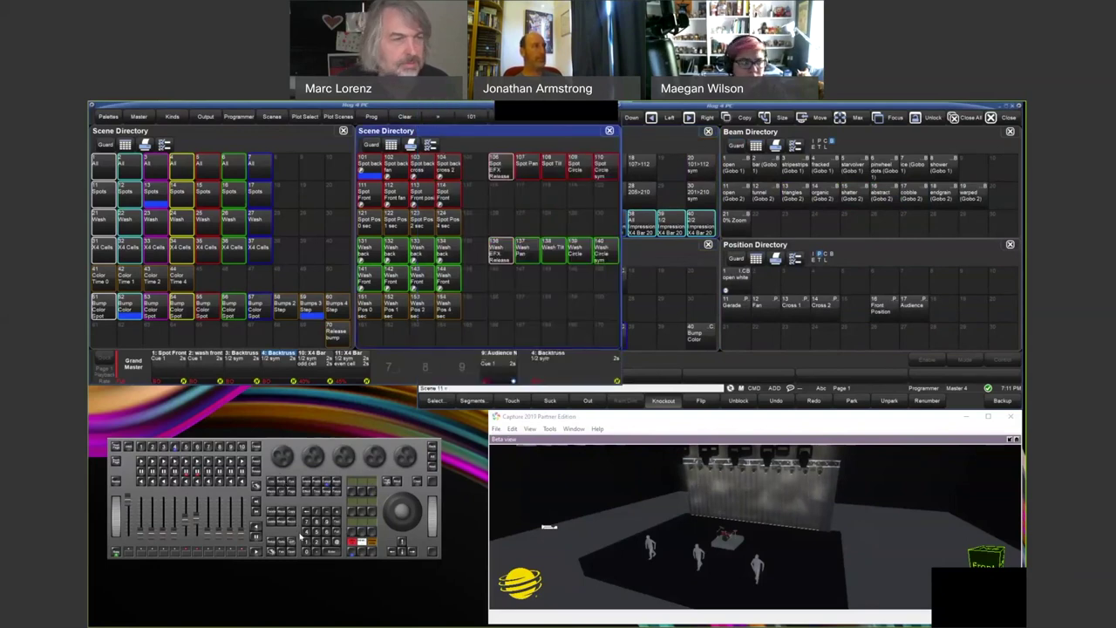
left_click(311, 544)
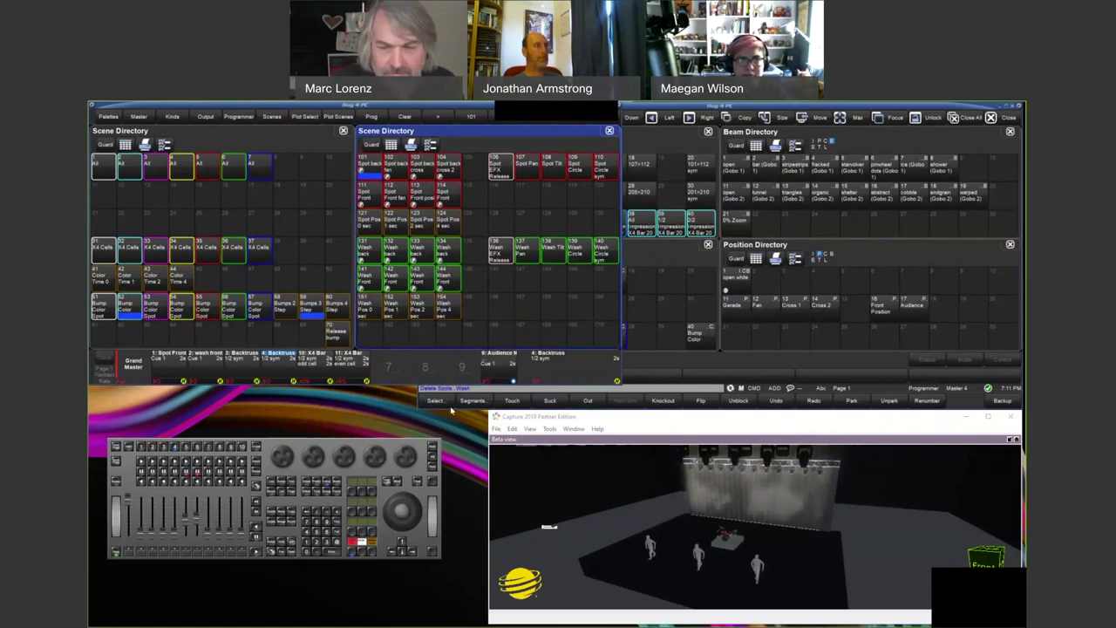
key("Escape")
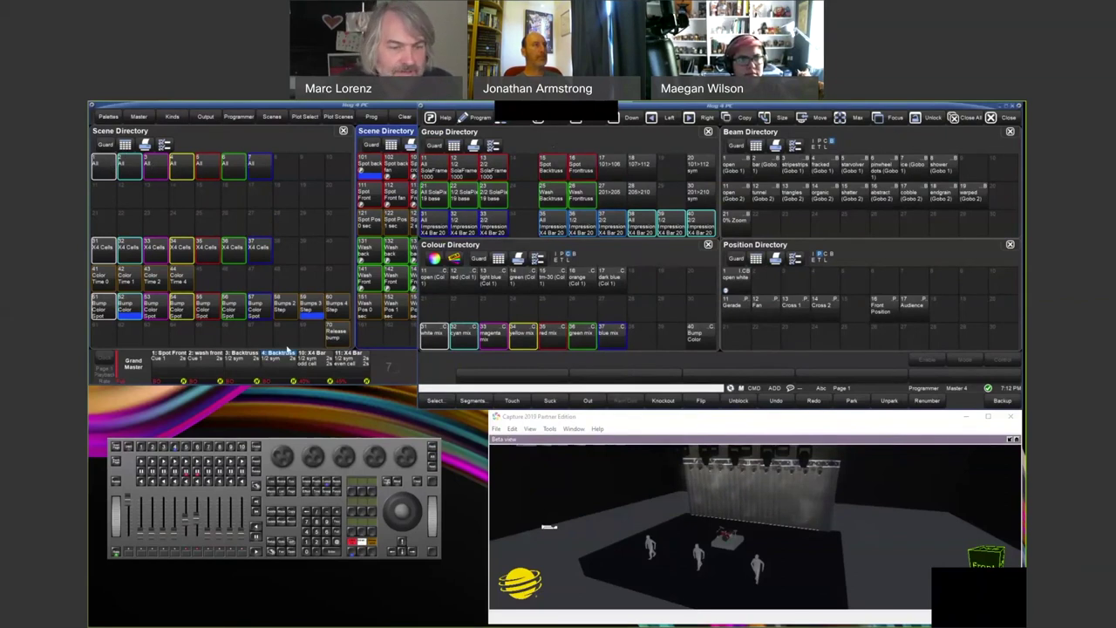
Guard the group directory and copy only the group 11 content of scenes 1 through 7 to scene 11 onwards.
left_click(285, 482)
left_click(328, 530)
left_click(339, 526)
left_click(309, 526)
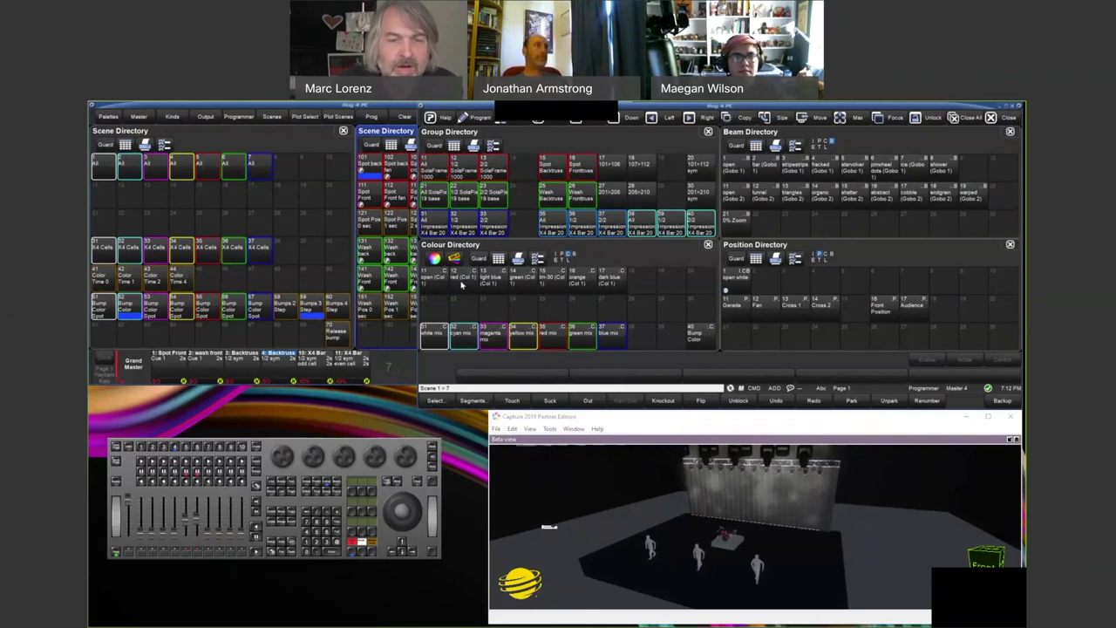
left_click(435, 146)
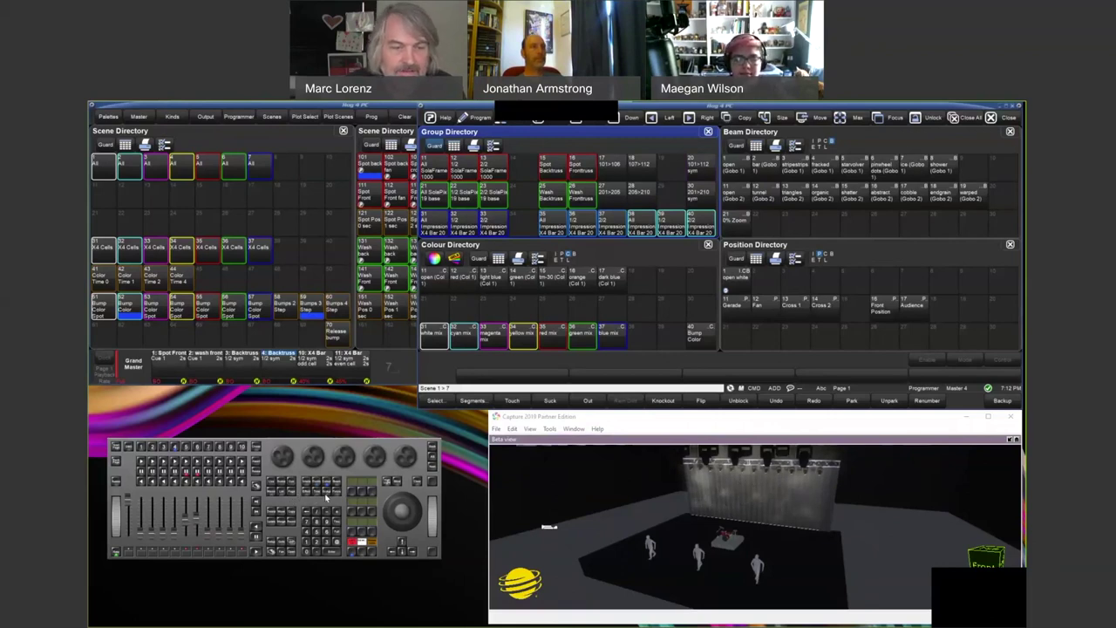
key("g")
key("1")
key("1")
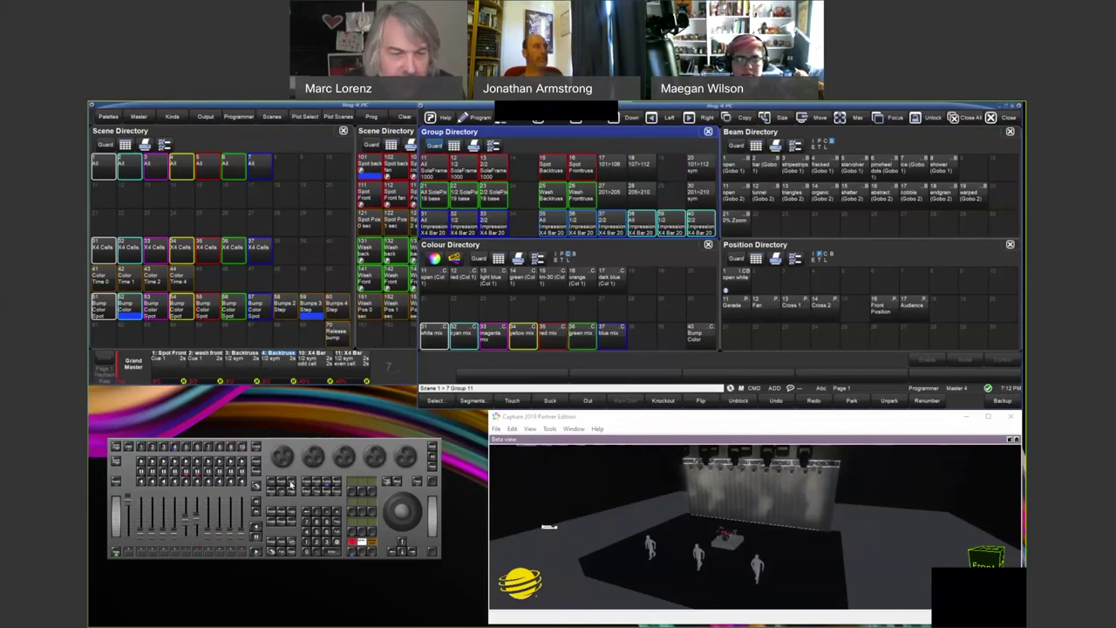
left_click(346, 482)
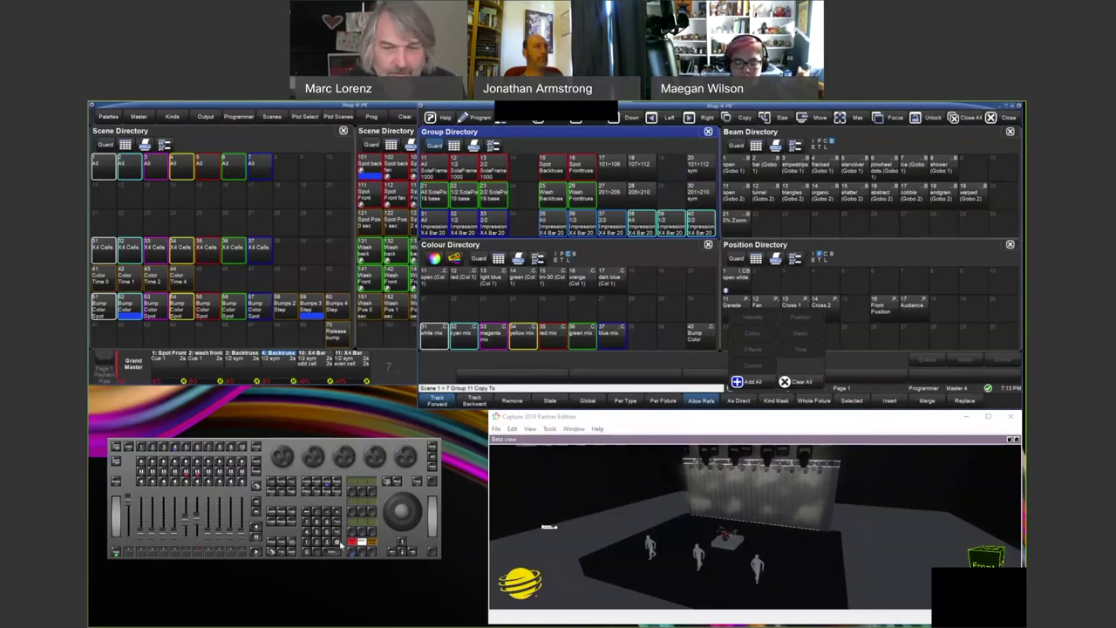
left_click(288, 479)
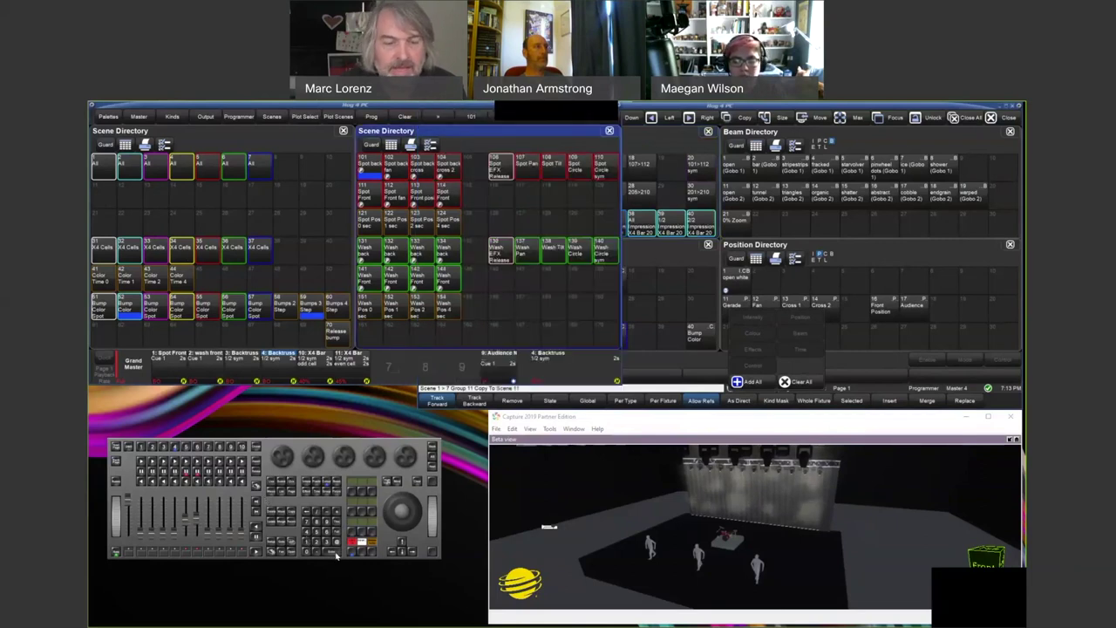
left_click(336, 557)
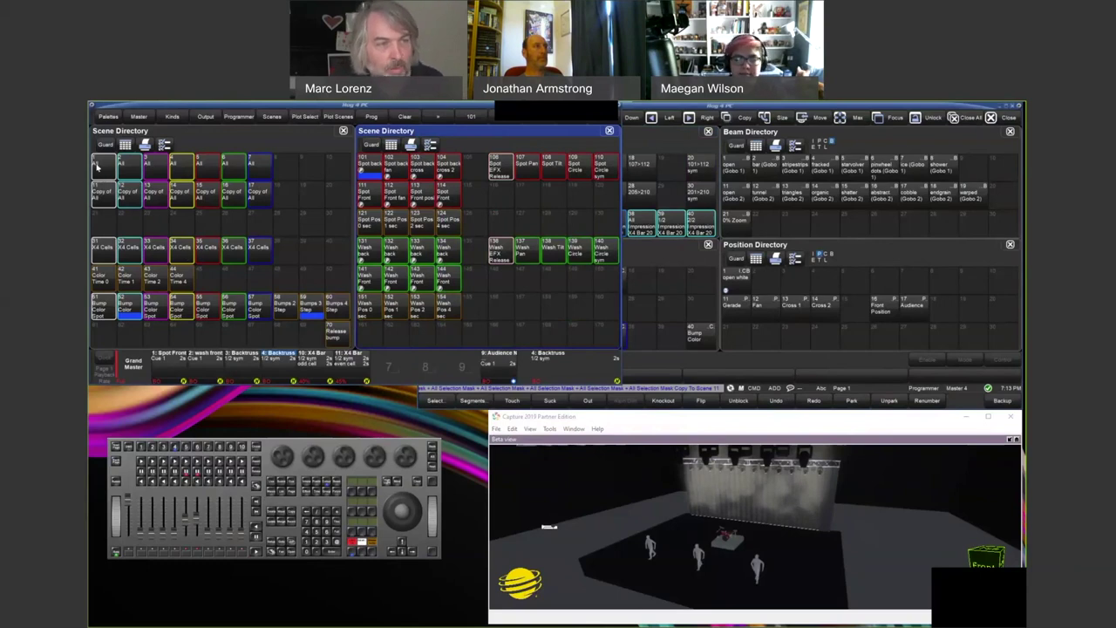
Examine the contents of copied scene 11 to check which fixtures and colour palette it holds.
left_click(291, 553)
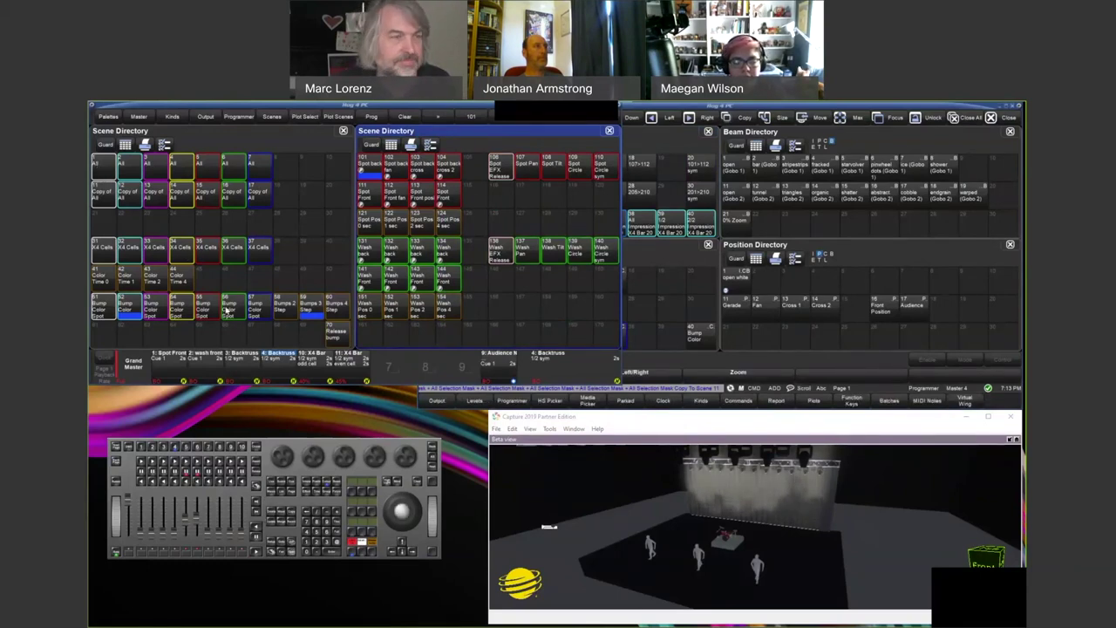
left_click(112, 207)
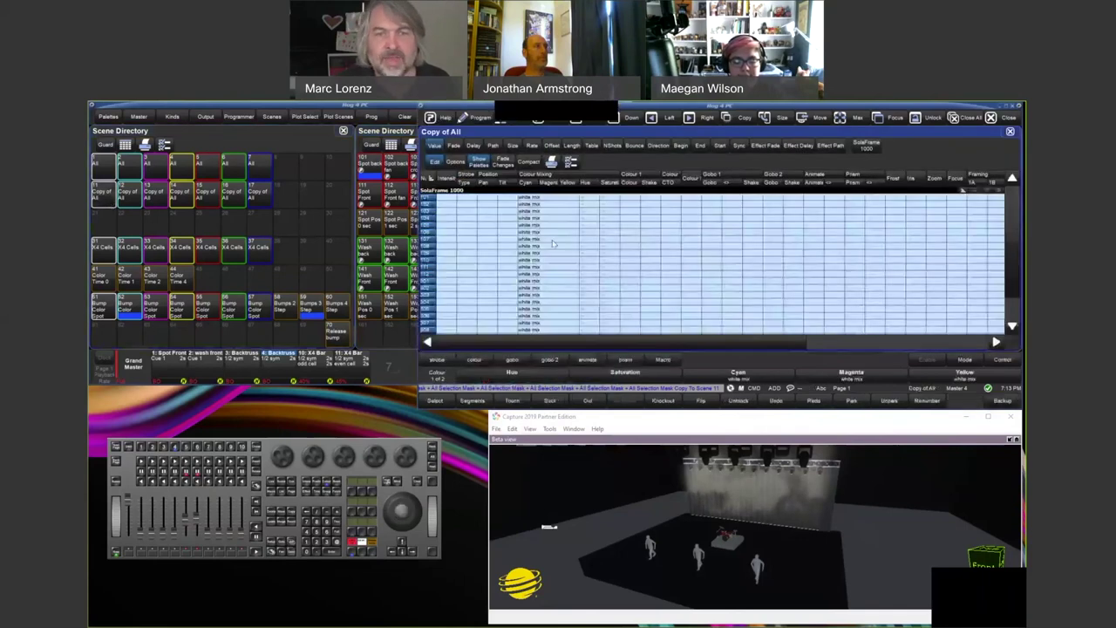
scroll(592, 222, "down", 3)
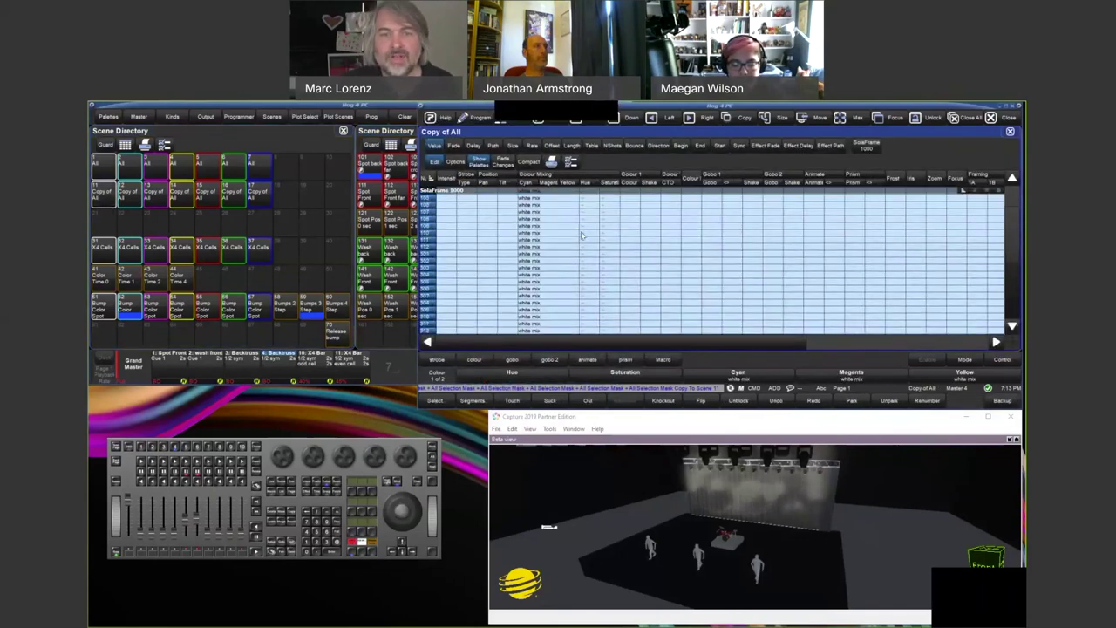
scroll(581, 240, "down", 2)
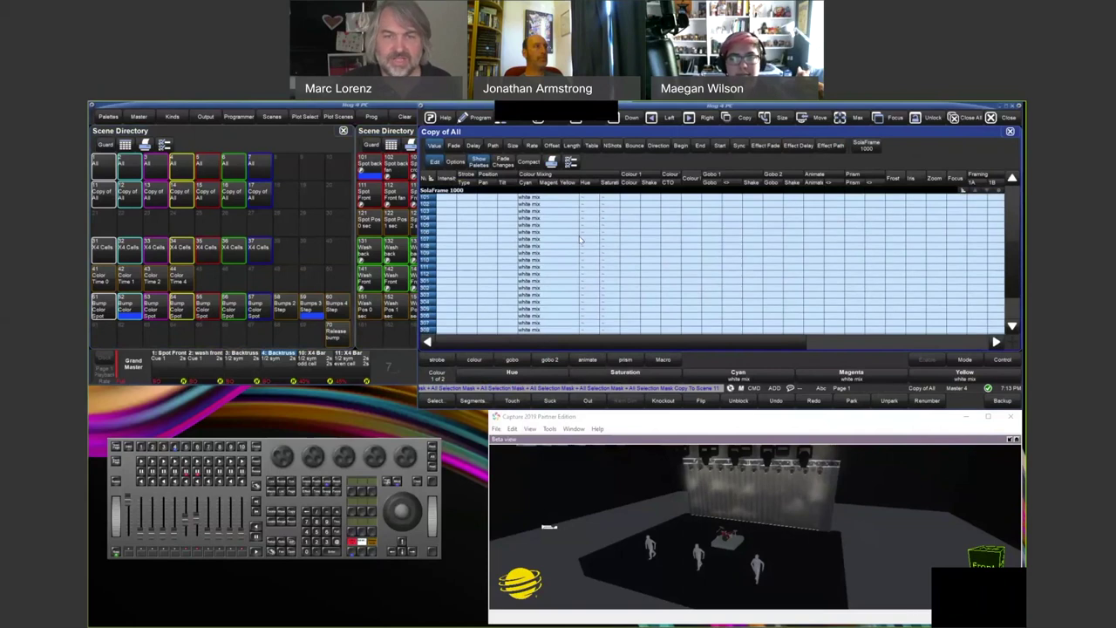
left_click(1009, 132)
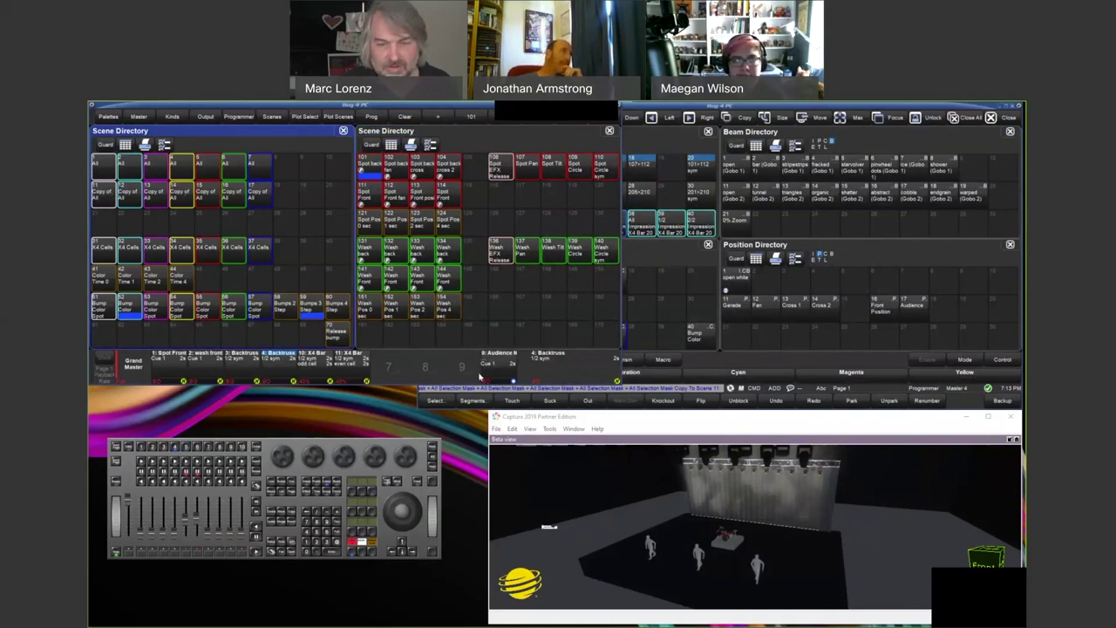
Uncover the group directory and copy only the group 21 content of scenes 1 through 7 to scene 21 onwards.
left_click(420, 485)
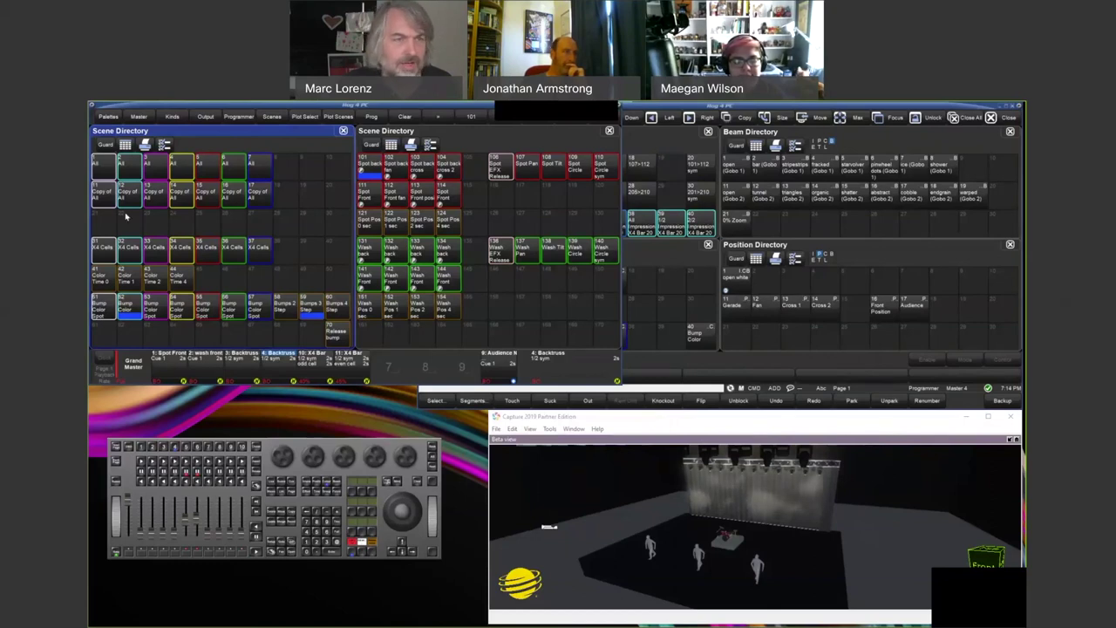
left_click(307, 544)
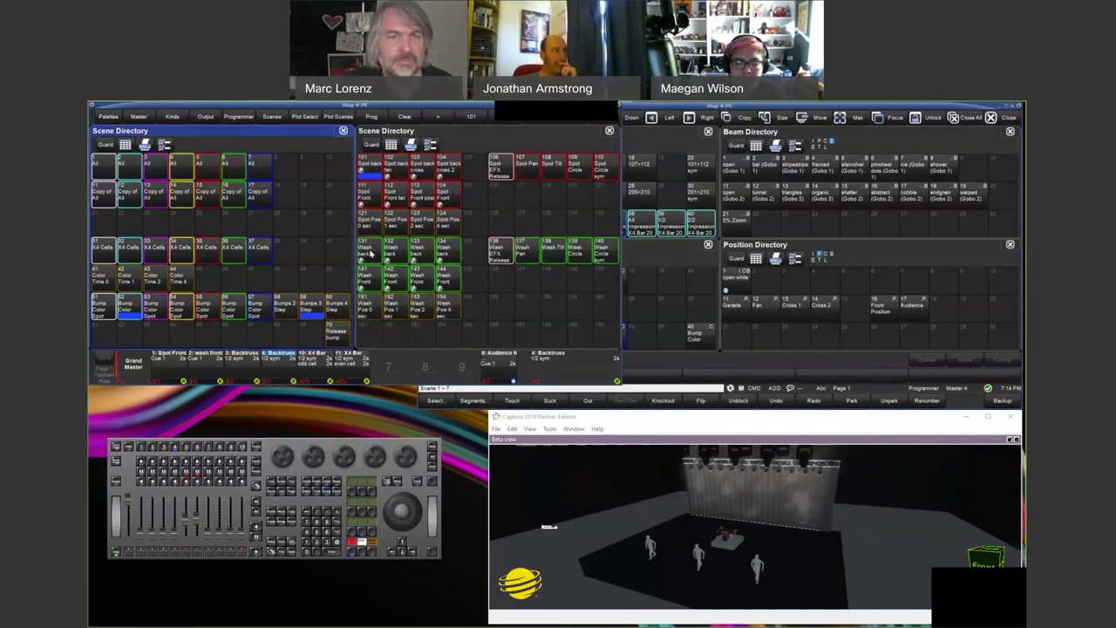
left_click(370, 253)
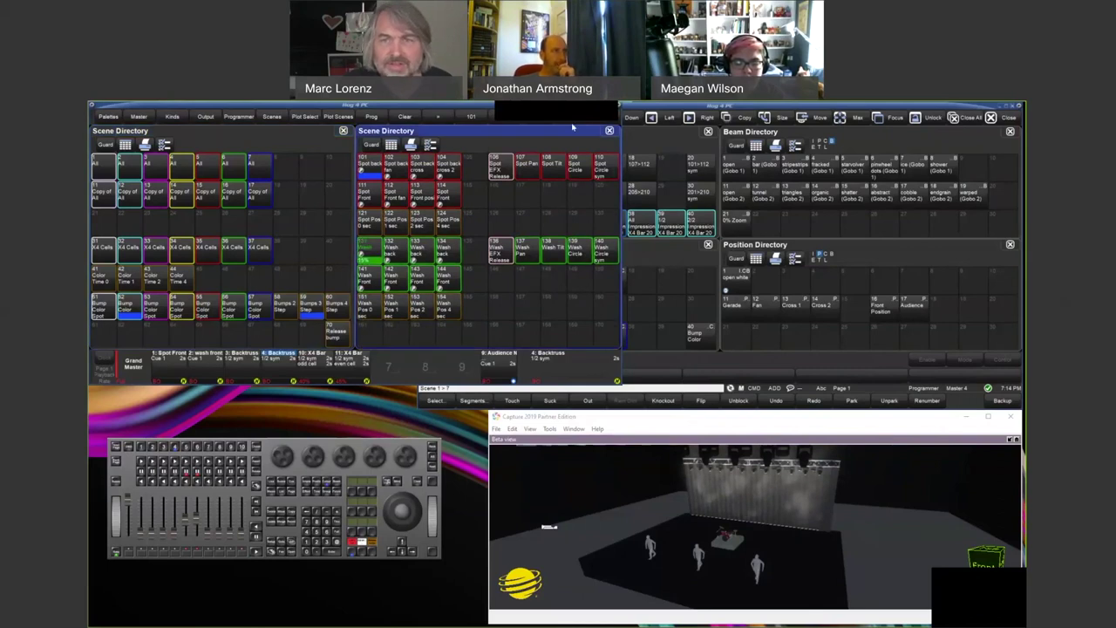
left_click(609, 130)
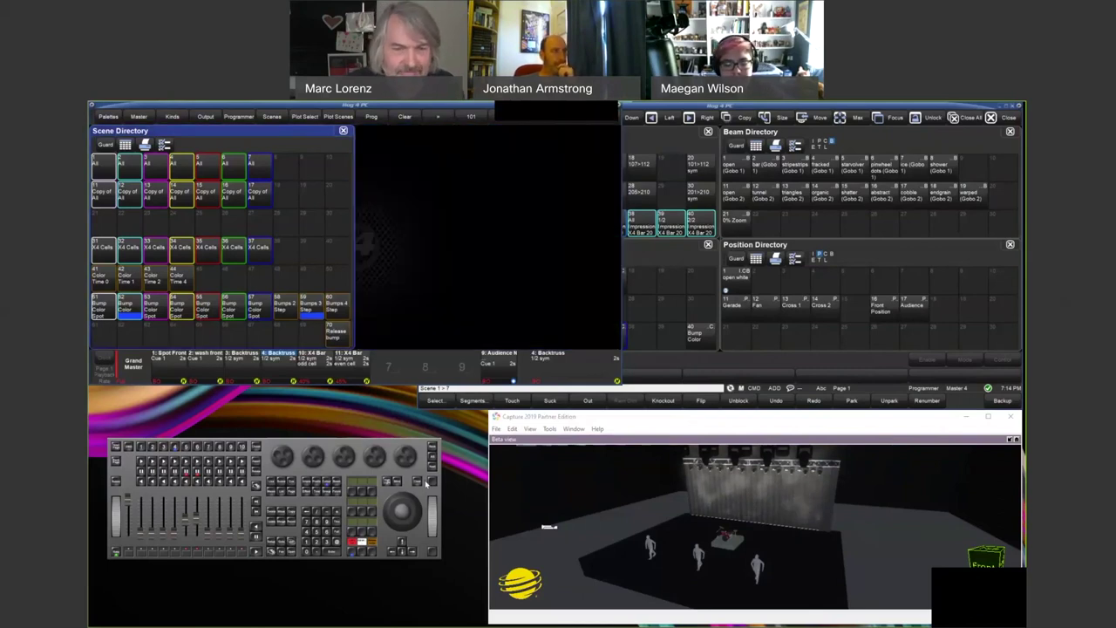
left_click(683, 144)
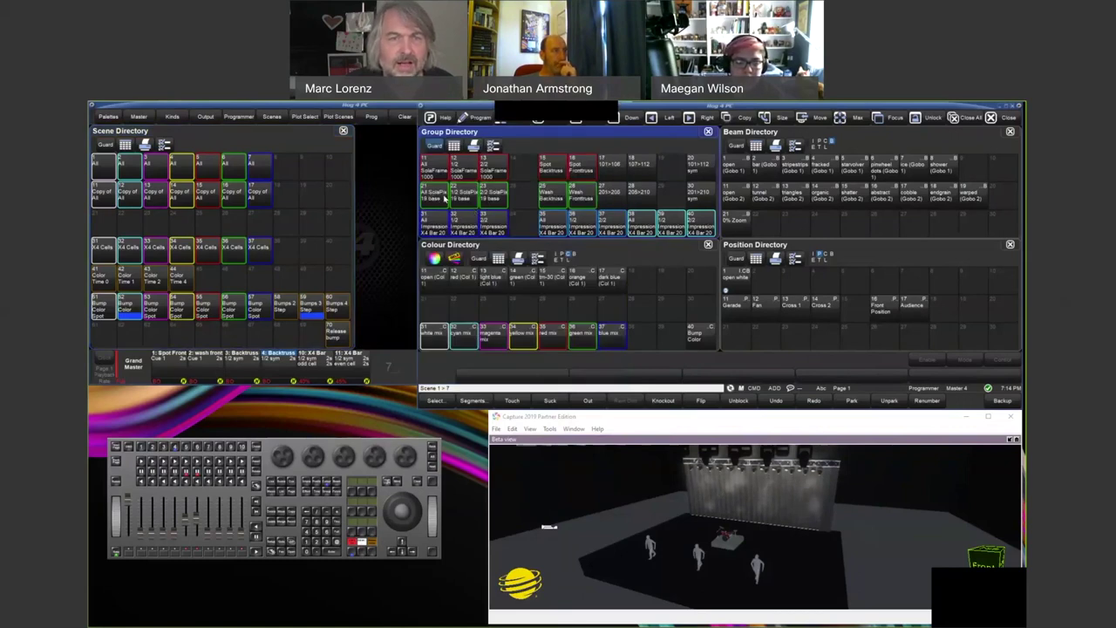
left_click(439, 200)
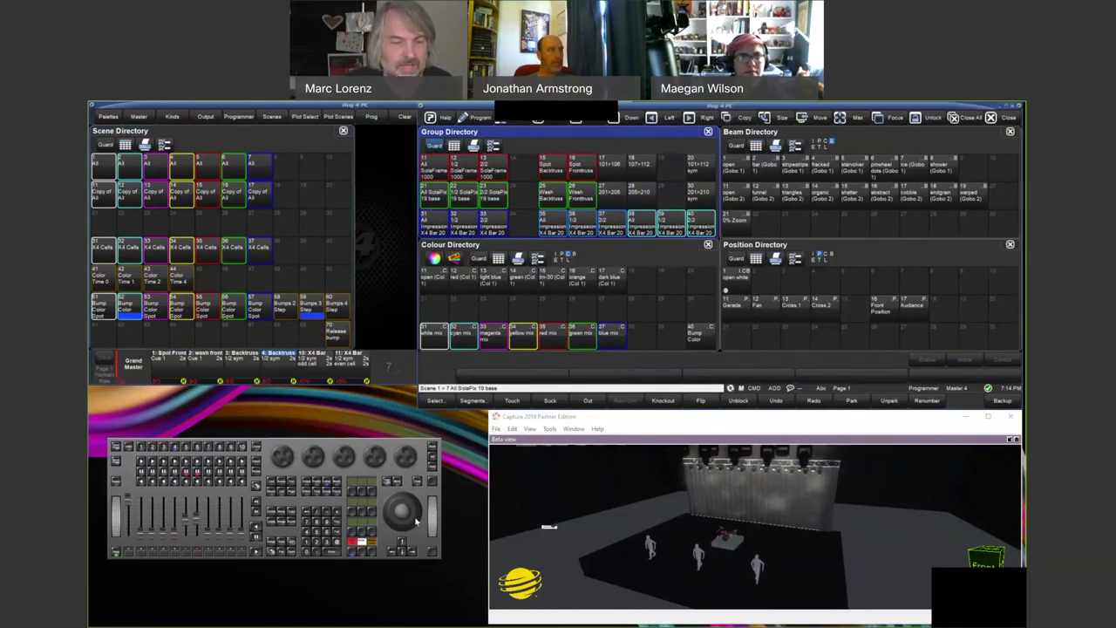
left_click(295, 513)
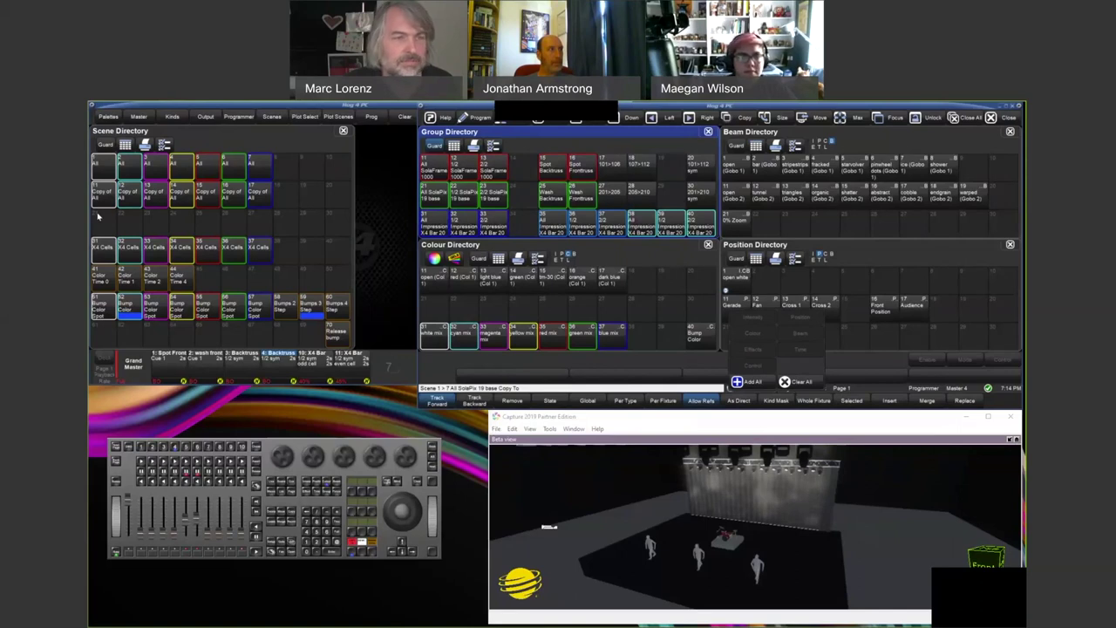
left_click(99, 217)
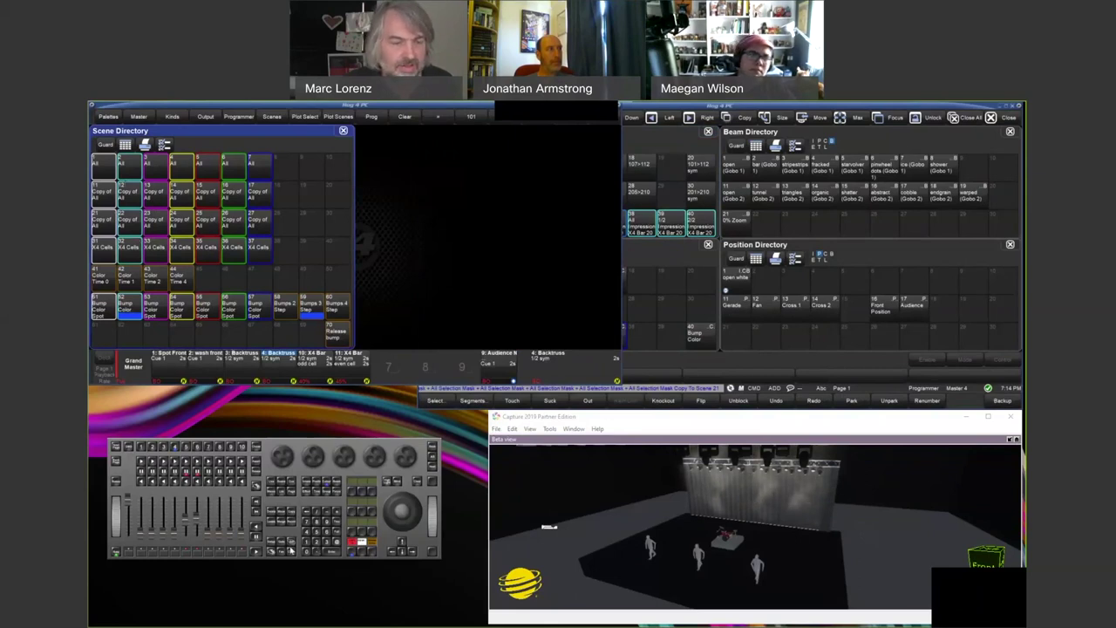
Open copied scene 21 to check its fixtures and colour palette, and close its editor.
left_click(292, 552)
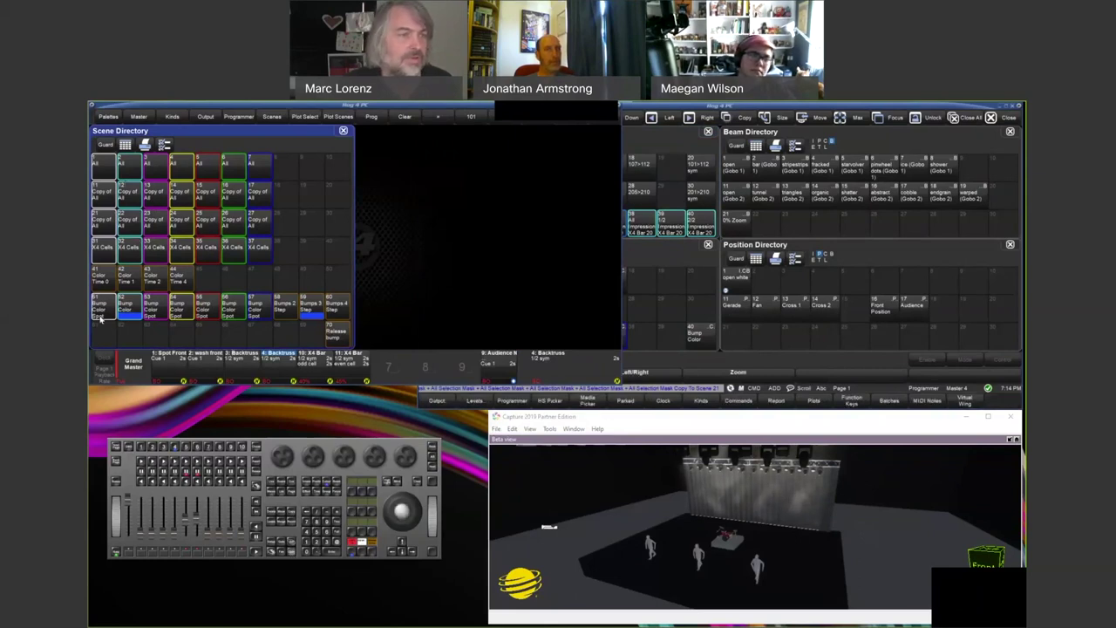
left_click(104, 225)
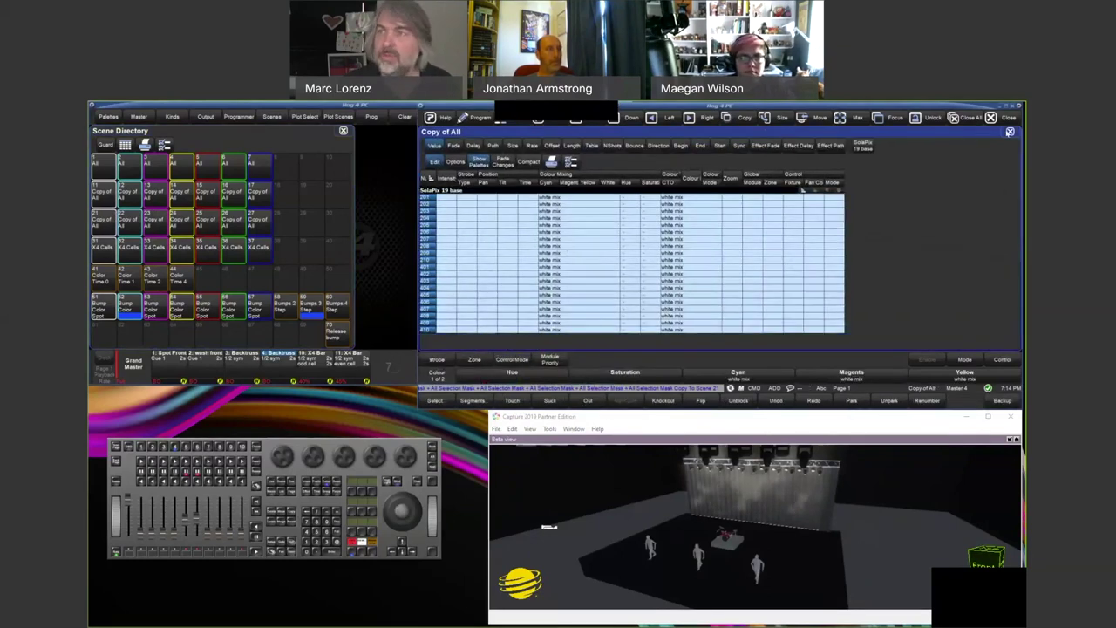
left_click(1011, 132)
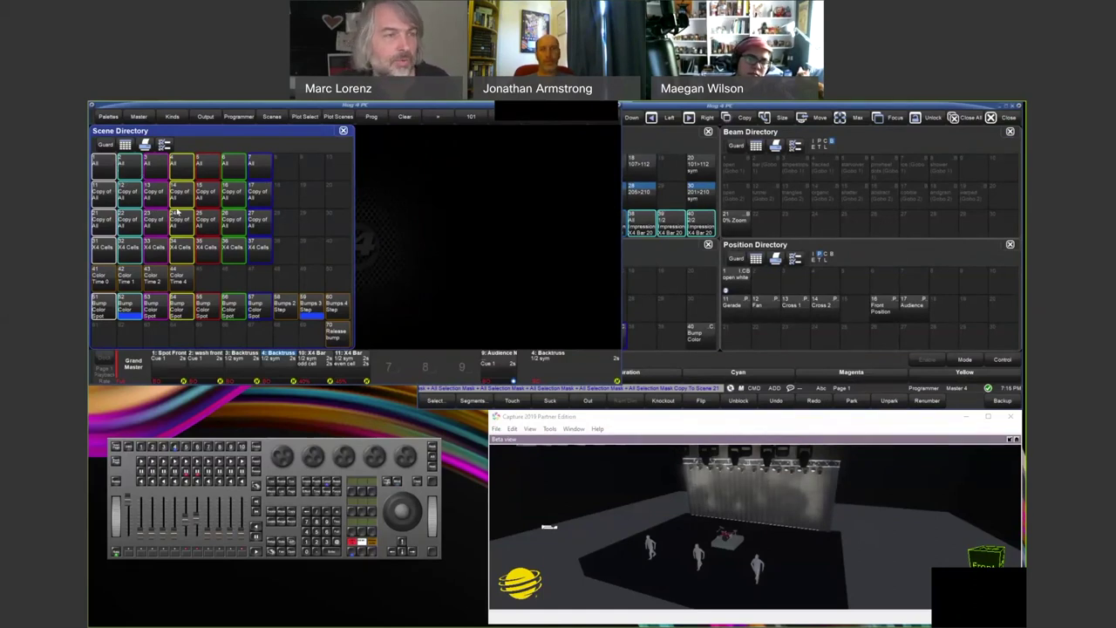
Rename copied scenes 11 through 17 as Spots.
left_click_drag(103, 199, 267, 199)
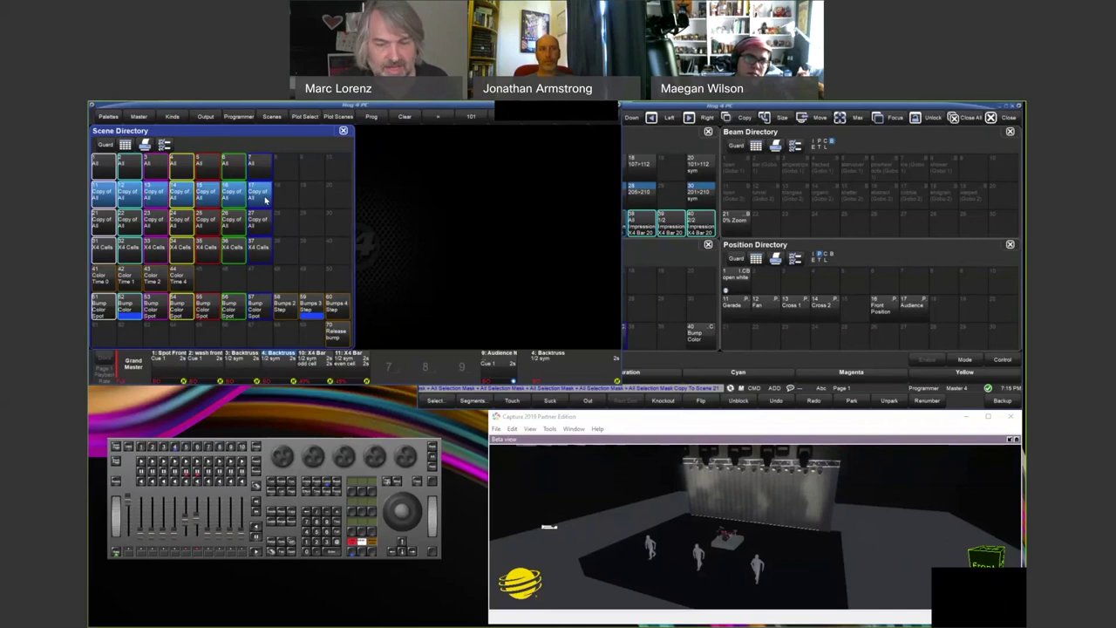
left_click(294, 543)
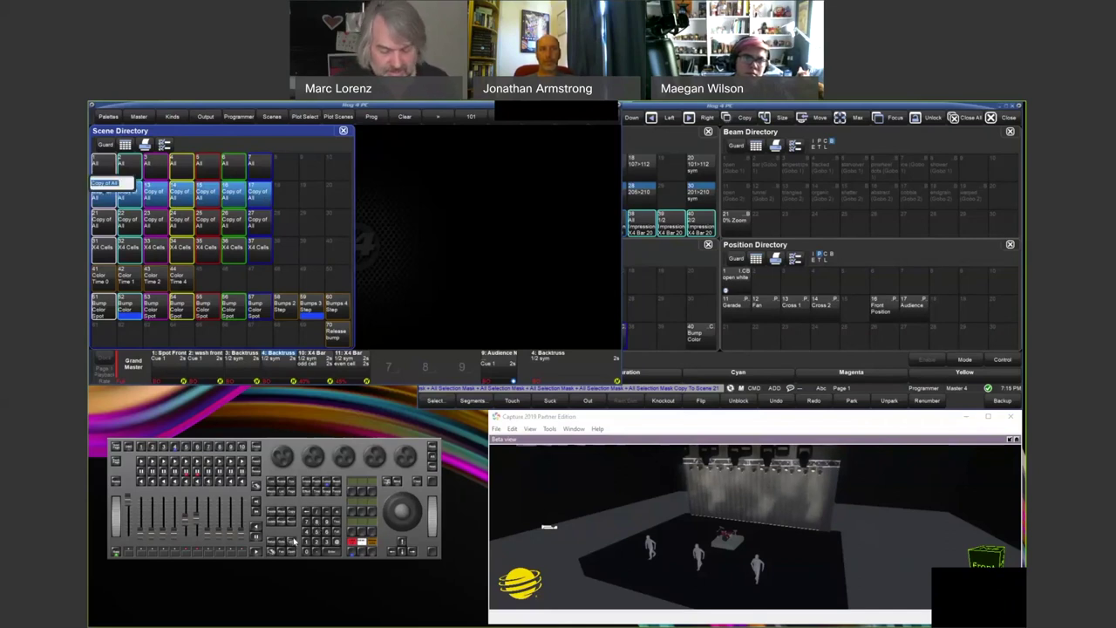
type("Sal")
type("s")
key("Return")
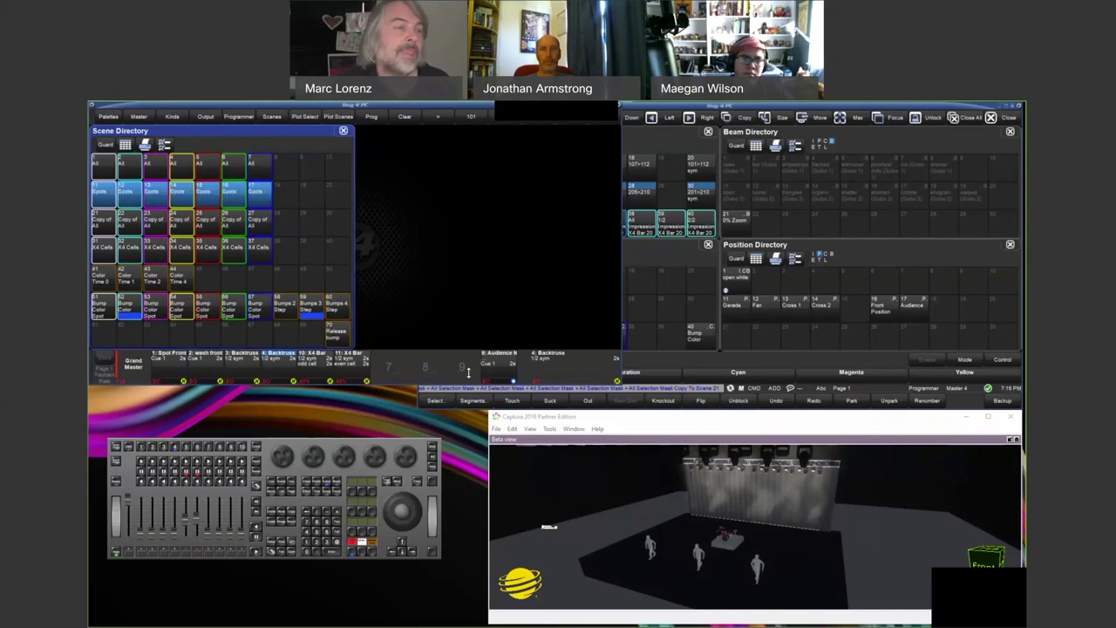
Rename copied scenes 21 through 27 as Wash.
left_click_drag(101, 225, 260, 223)
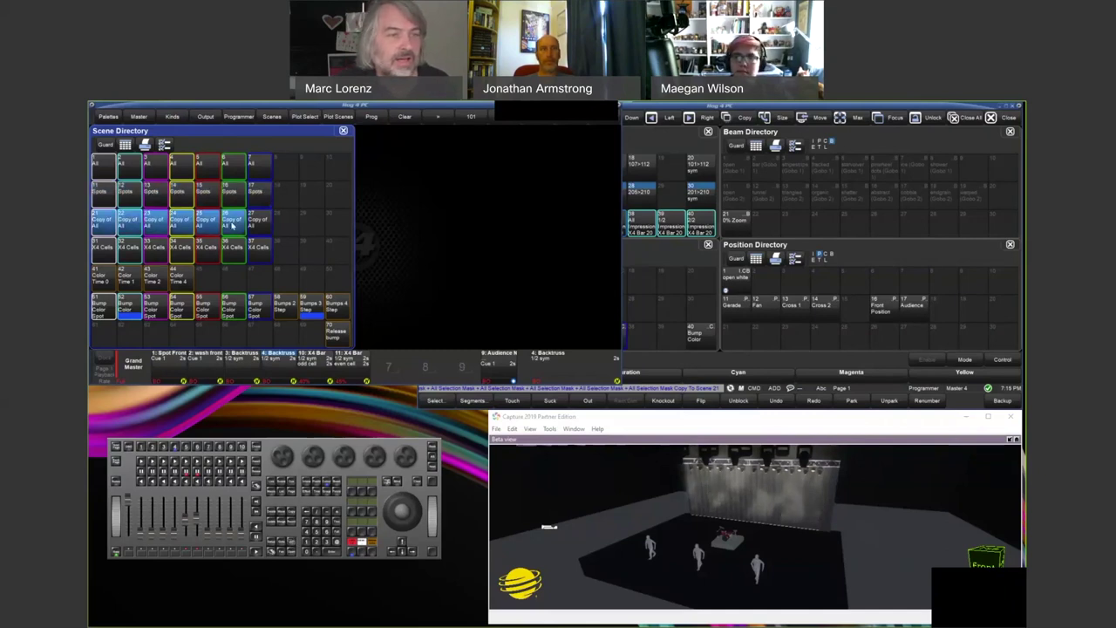
left_click(275, 550)
type("Wash")
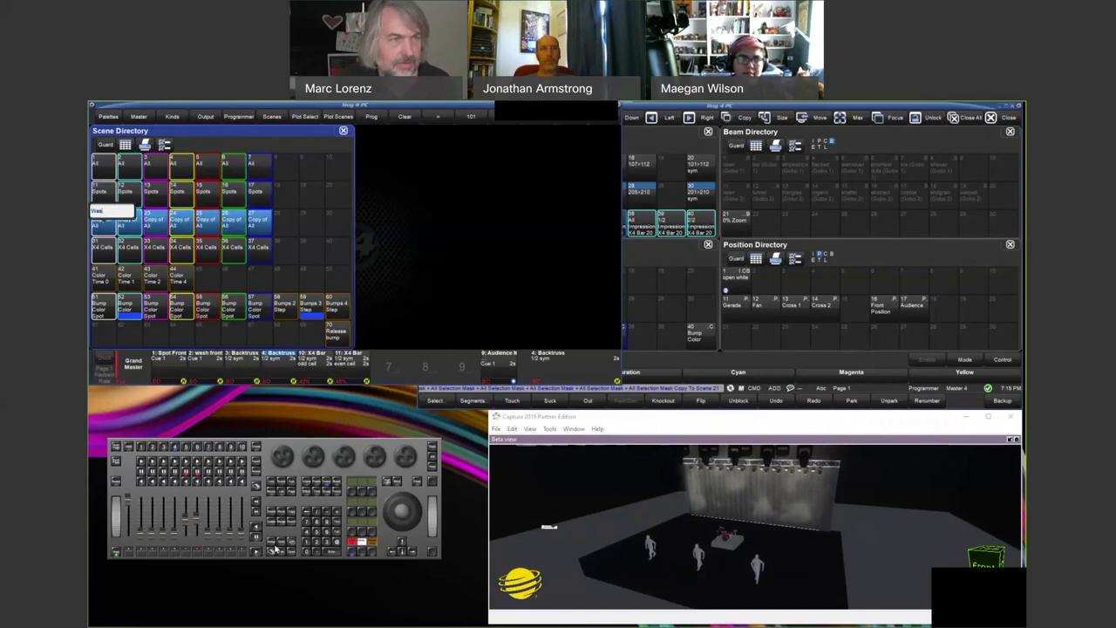
key("Return")
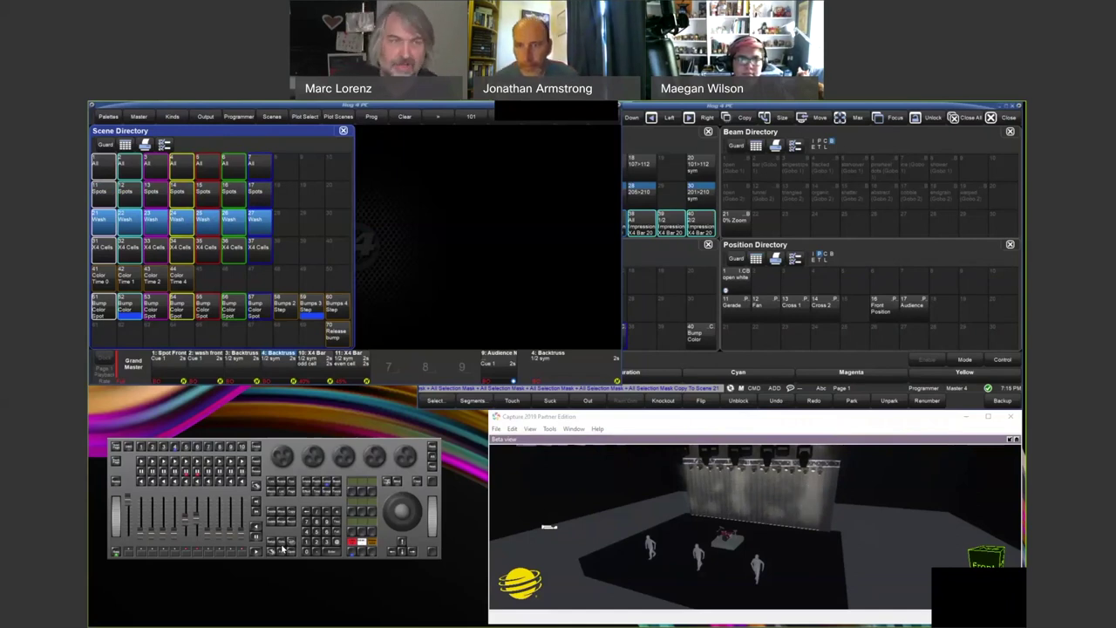
Show the second scene directory again and play Spots scenes 11, 12 and 13 alternately, ending on scene 13.
left_click(277, 117)
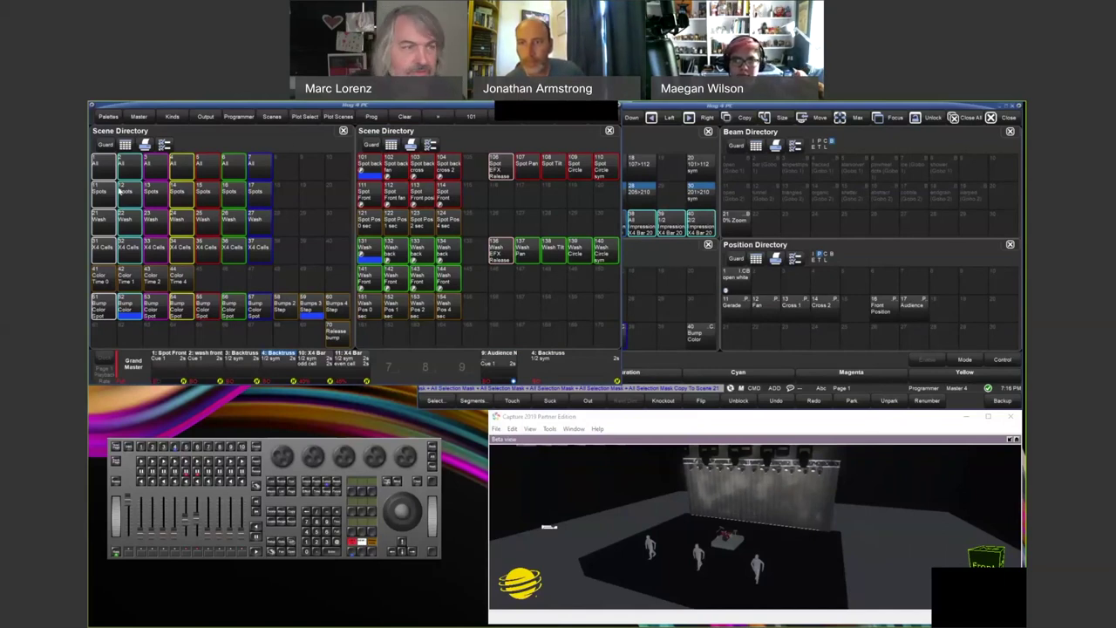
left_click(110, 197)
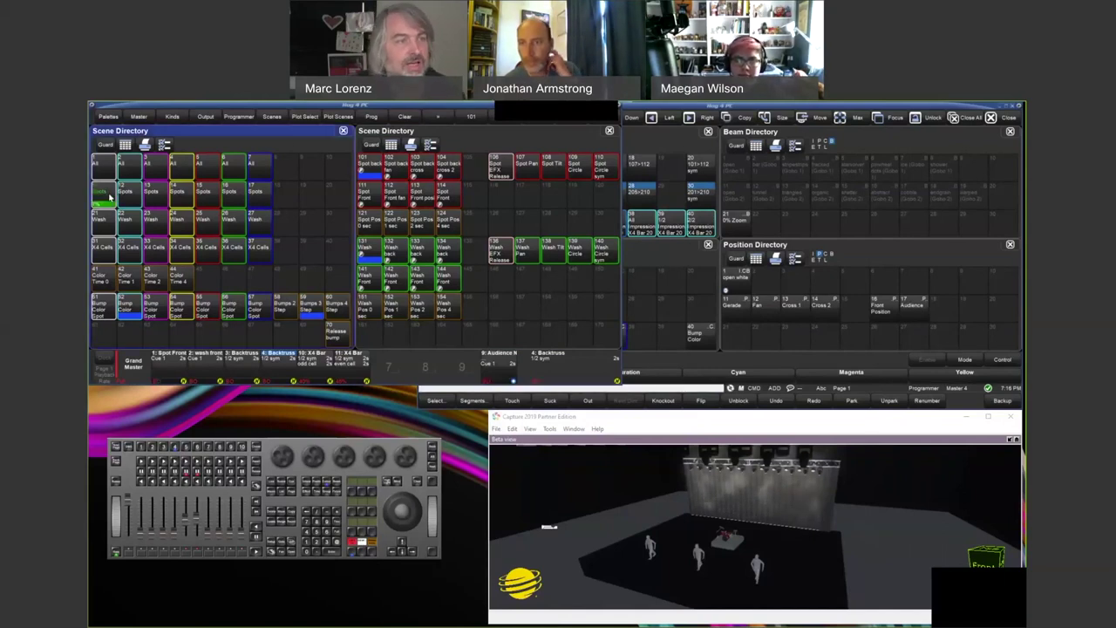
left_click(131, 197)
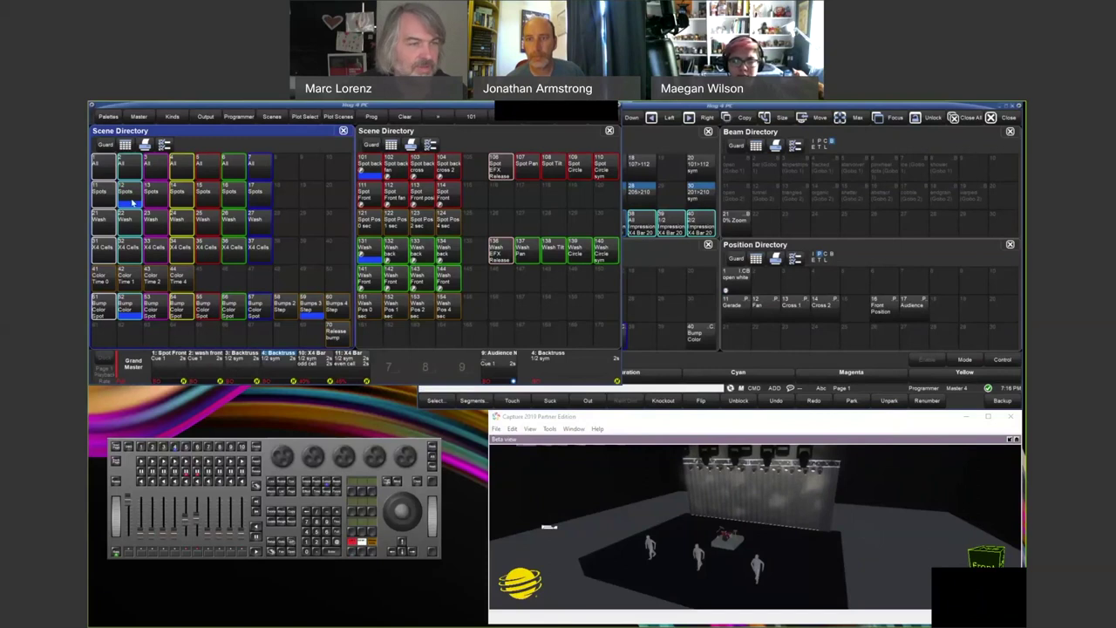
left_click(157, 197)
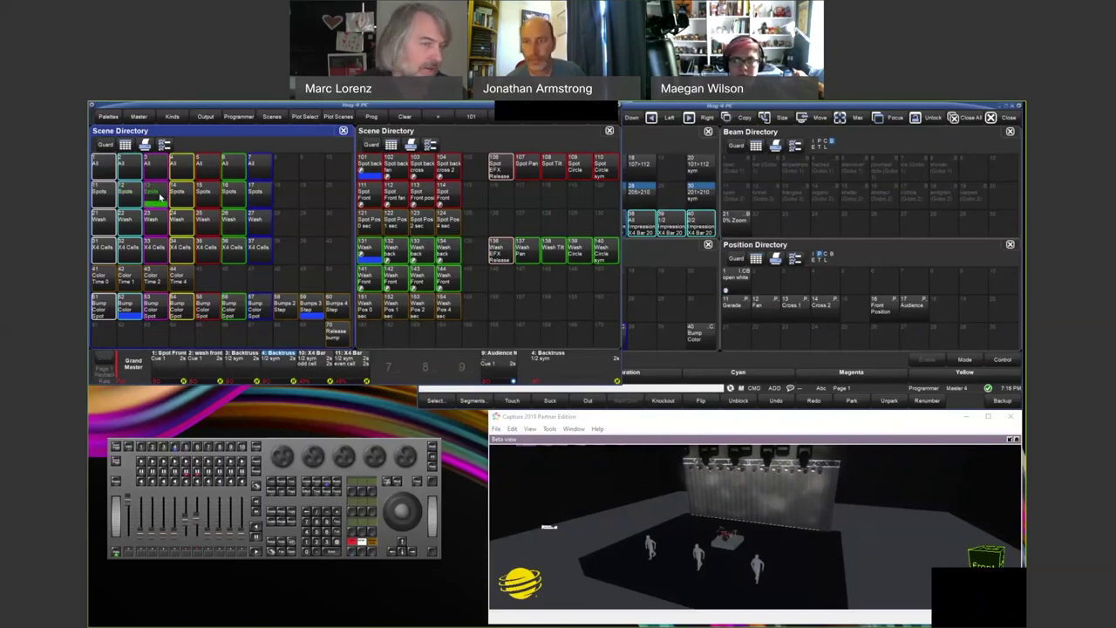
left_click(131, 196)
left_click(106, 198)
left_click(150, 198)
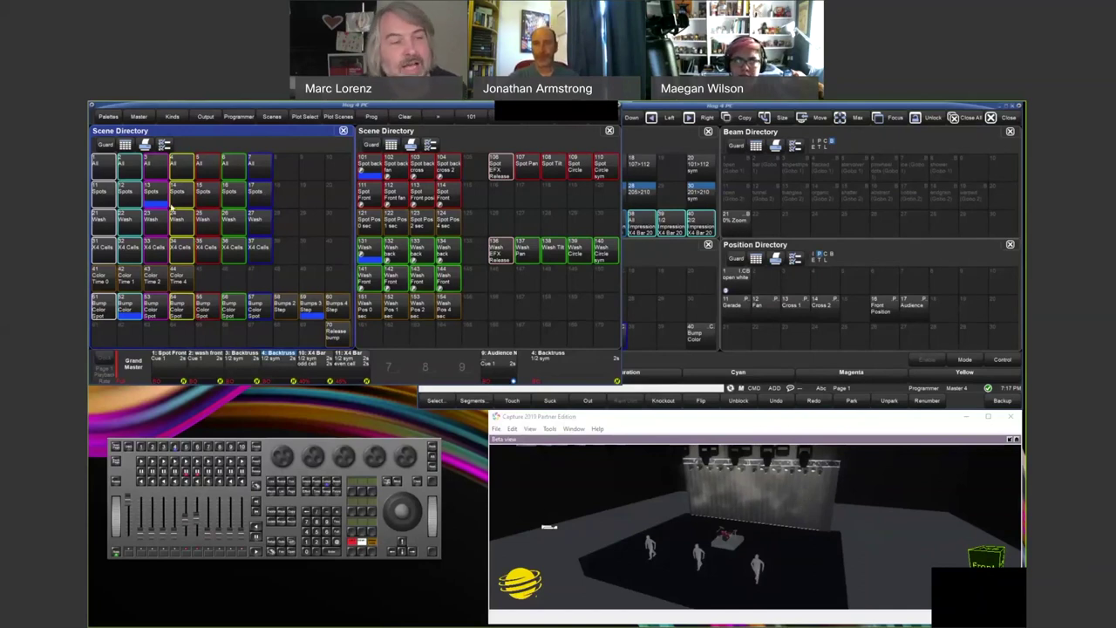
Set the fade time of Spots scenes 11 through 17 to 5 seconds, check it in the spreadsheet view, and return to the grid view.
left_click(127, 147)
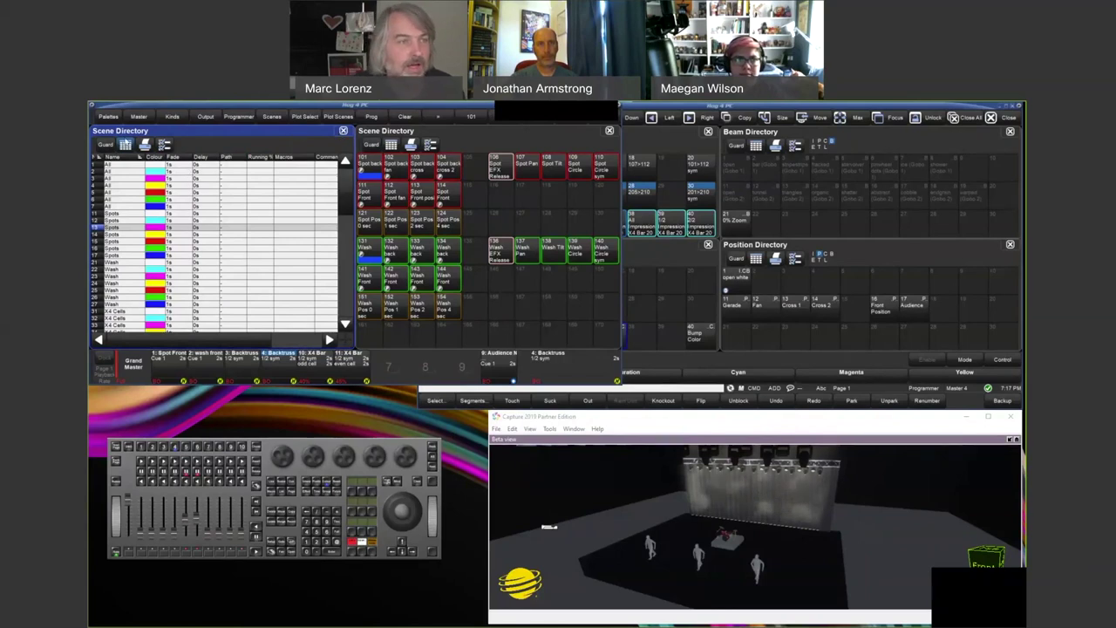
left_click(126, 145)
left_click(125, 145)
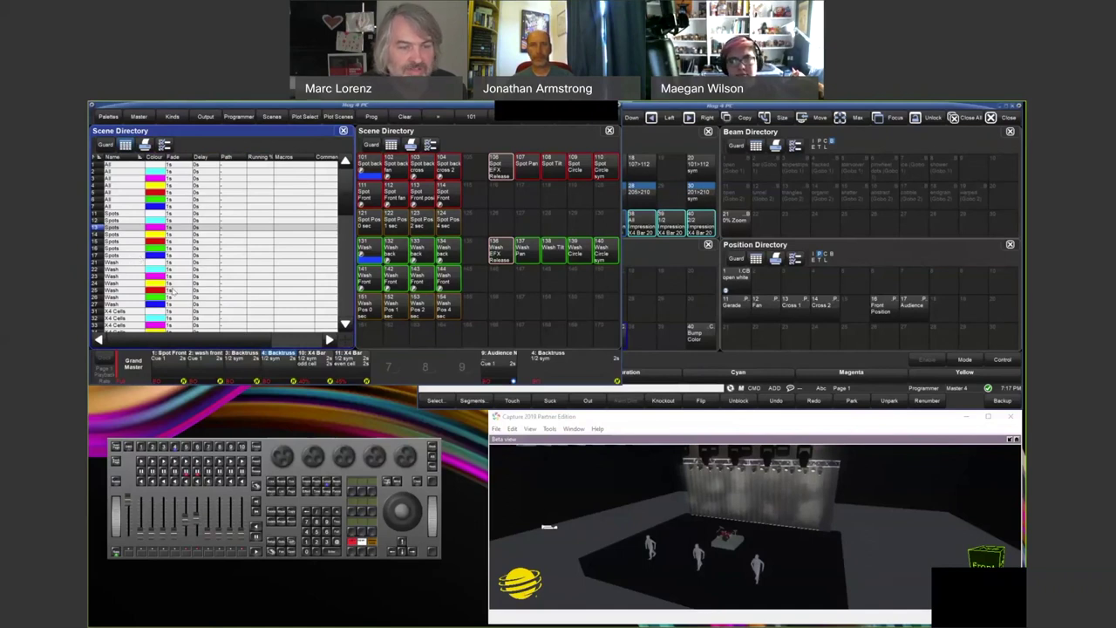
left_click(307, 546)
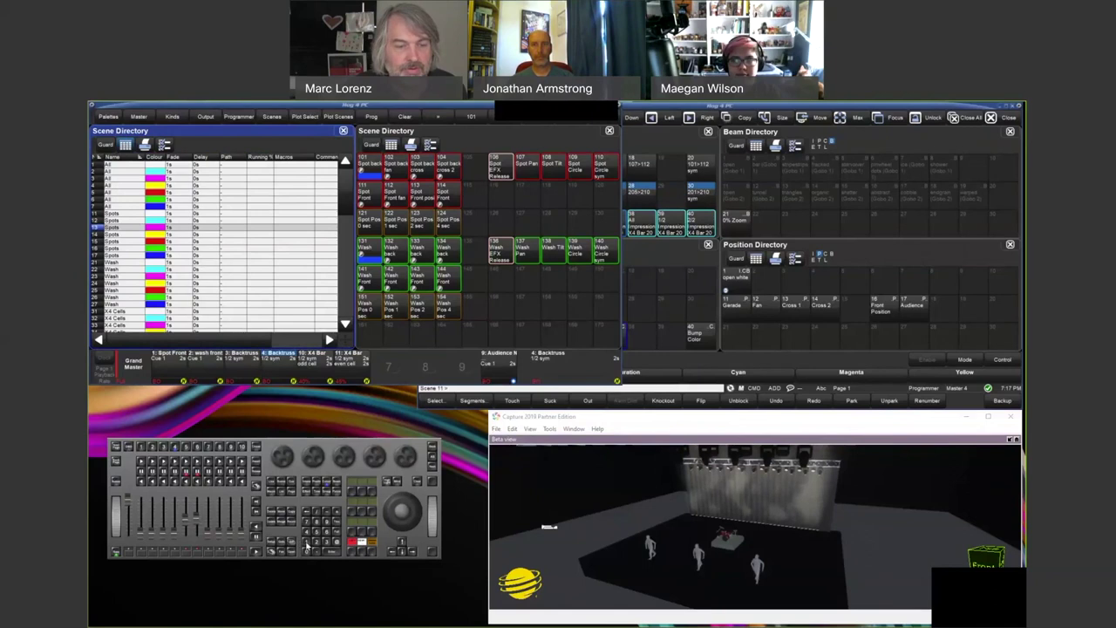
type("17")
left_click(319, 493)
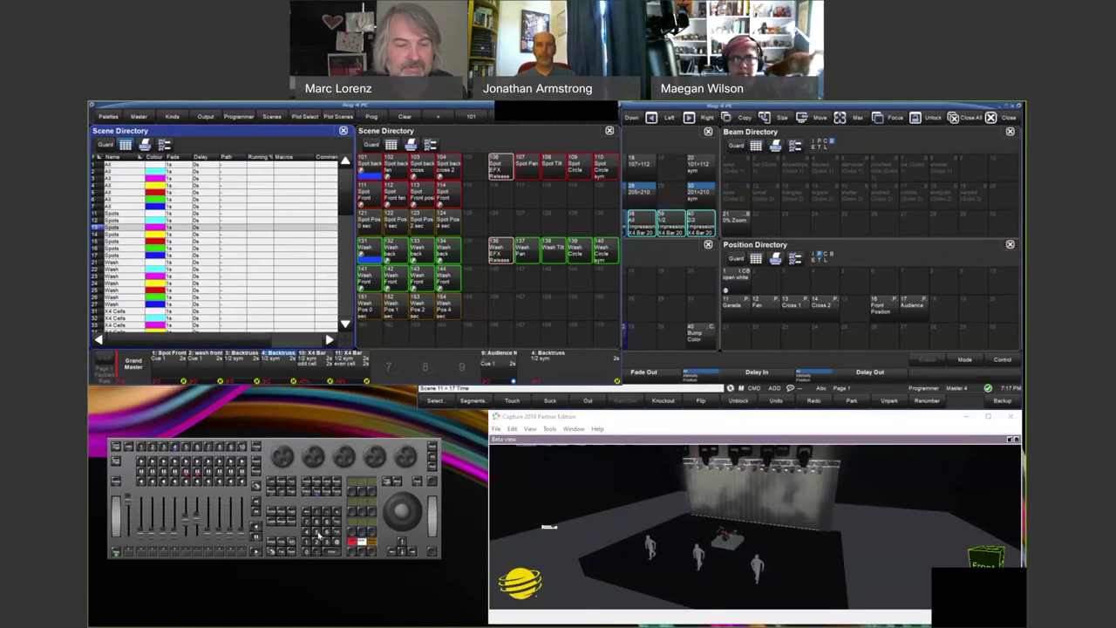
type("8")
key("Return")
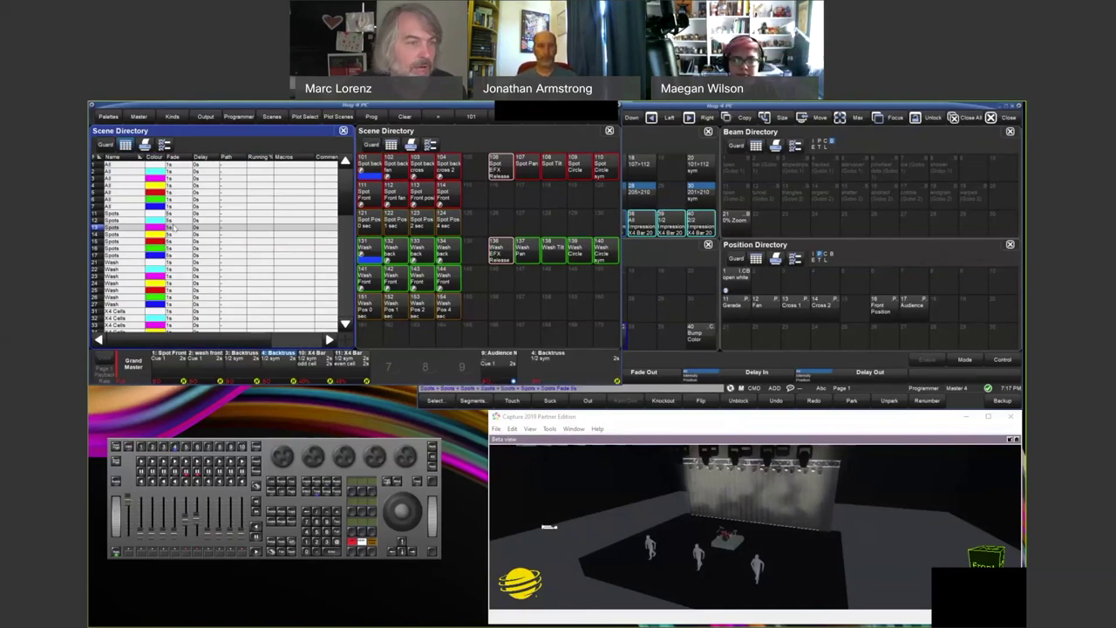
left_click_drag(177, 213, 186, 273)
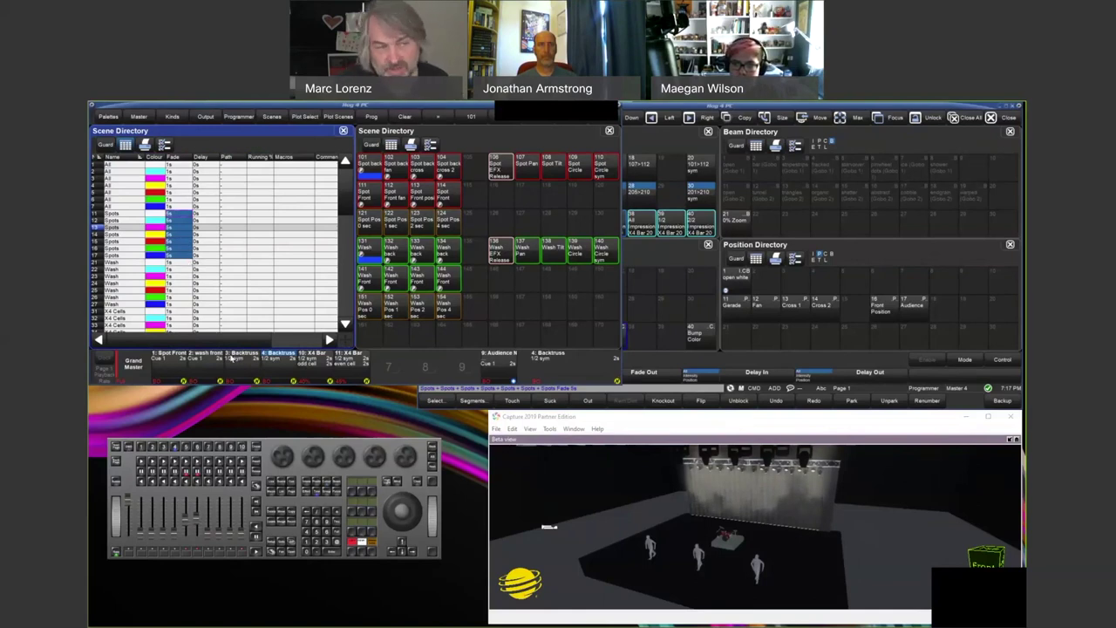
left_click(125, 144)
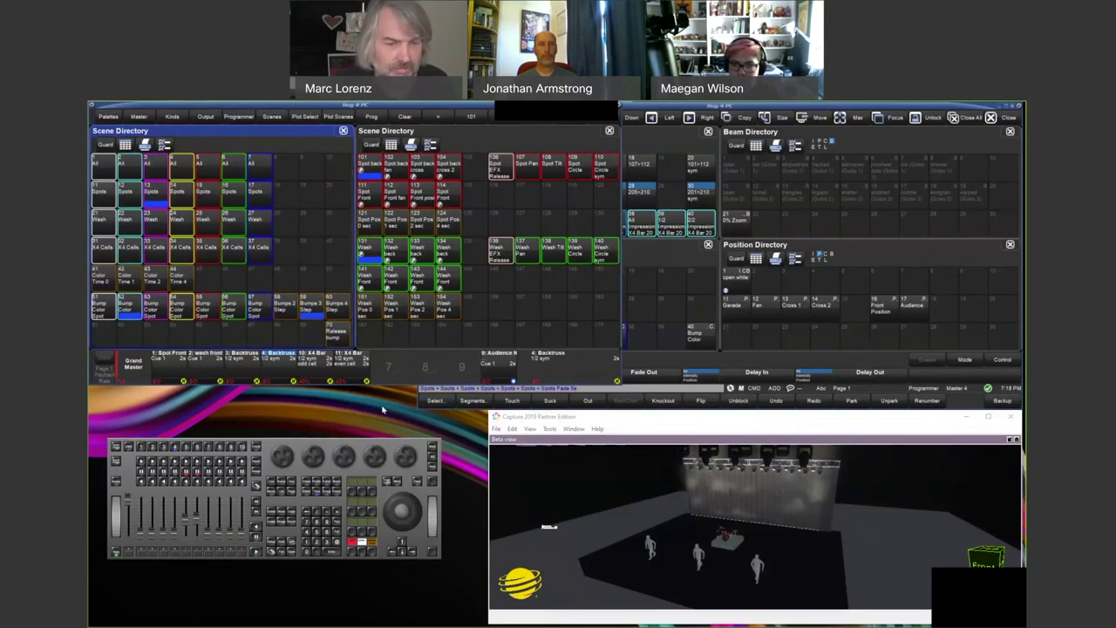
Clear the programmer, open the Color Time 0 macro beside the macro directory, and show the key choices for step 25's command data.
left_click(418, 485)
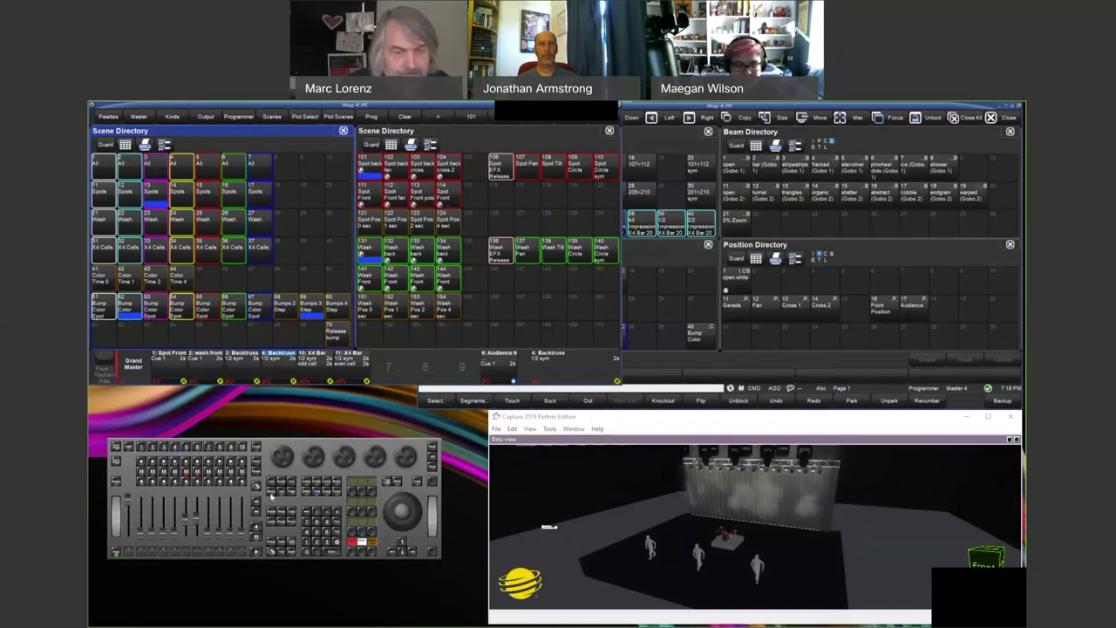
left_click(330, 476)
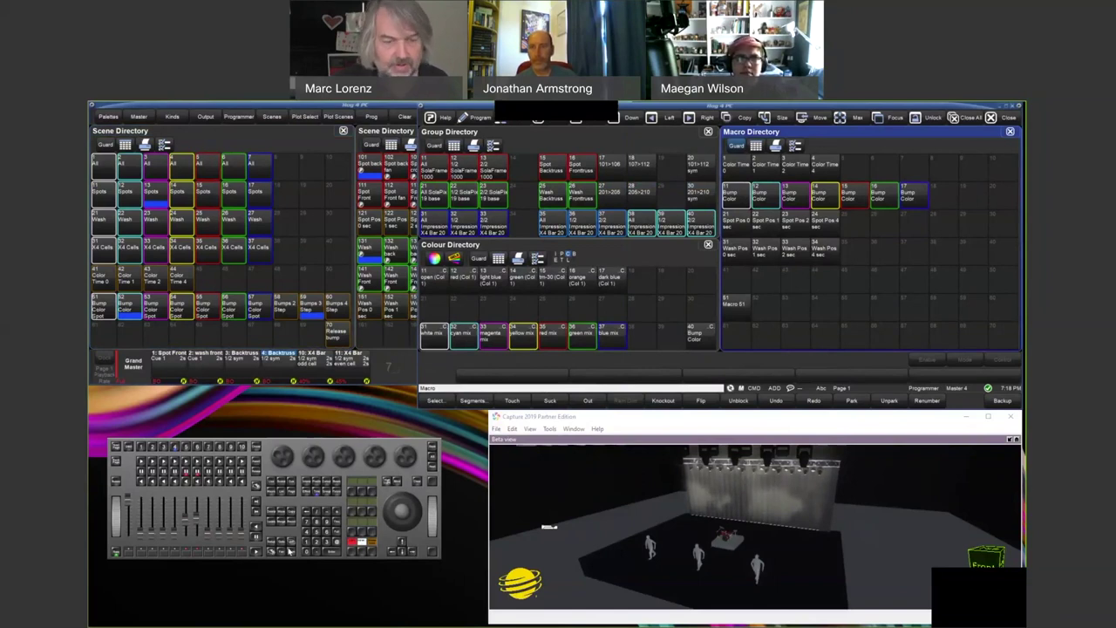
left_click(403, 512)
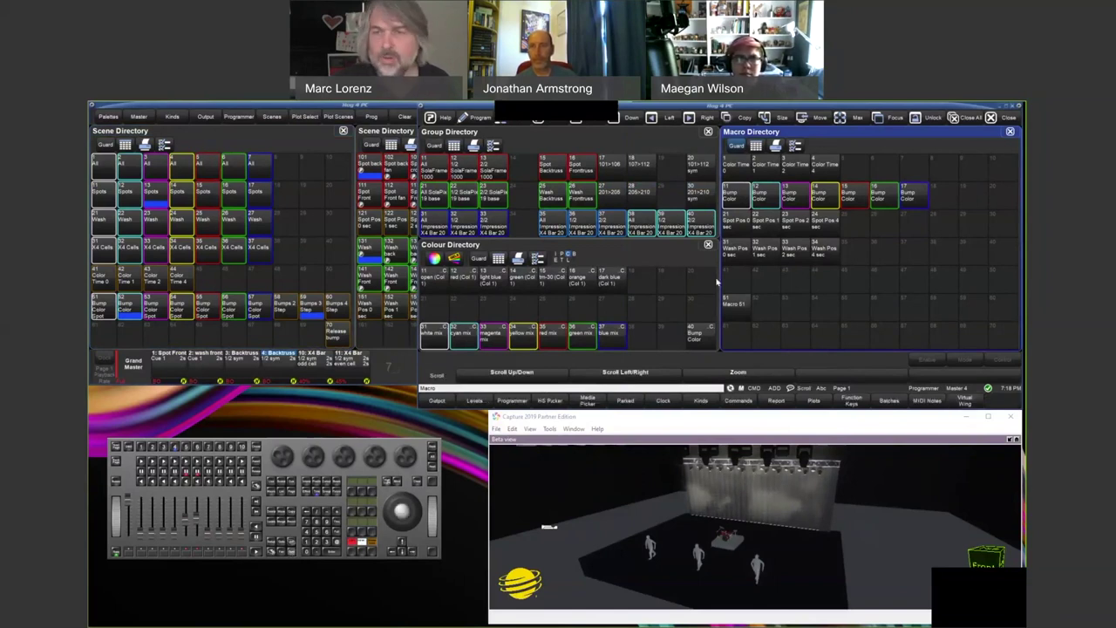
left_click(742, 168)
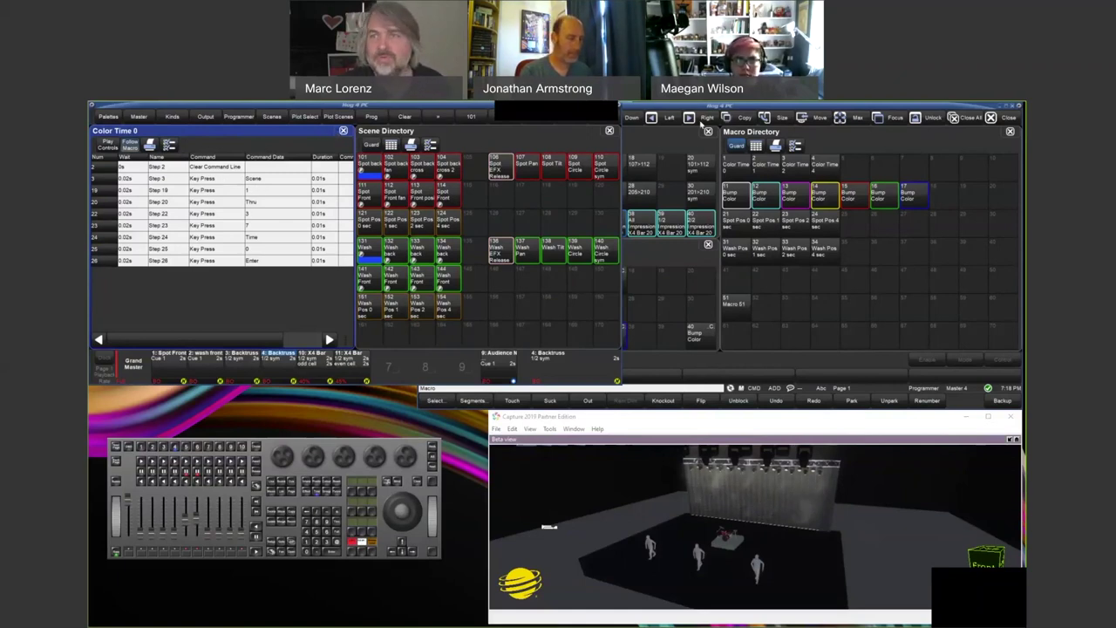
left_click(806, 122)
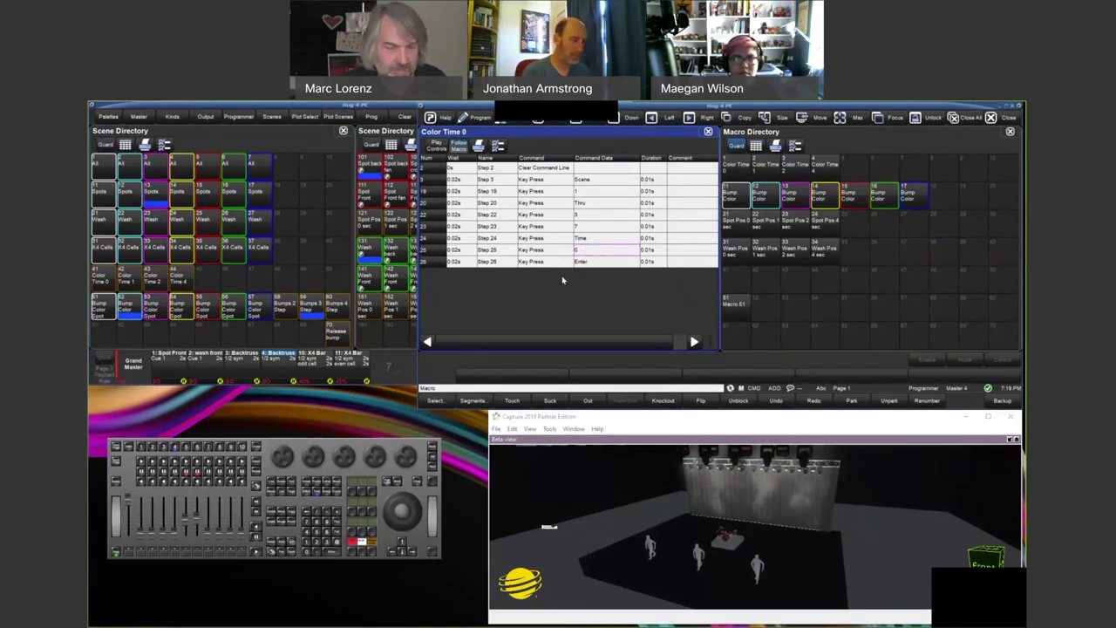
left_click(593, 250)
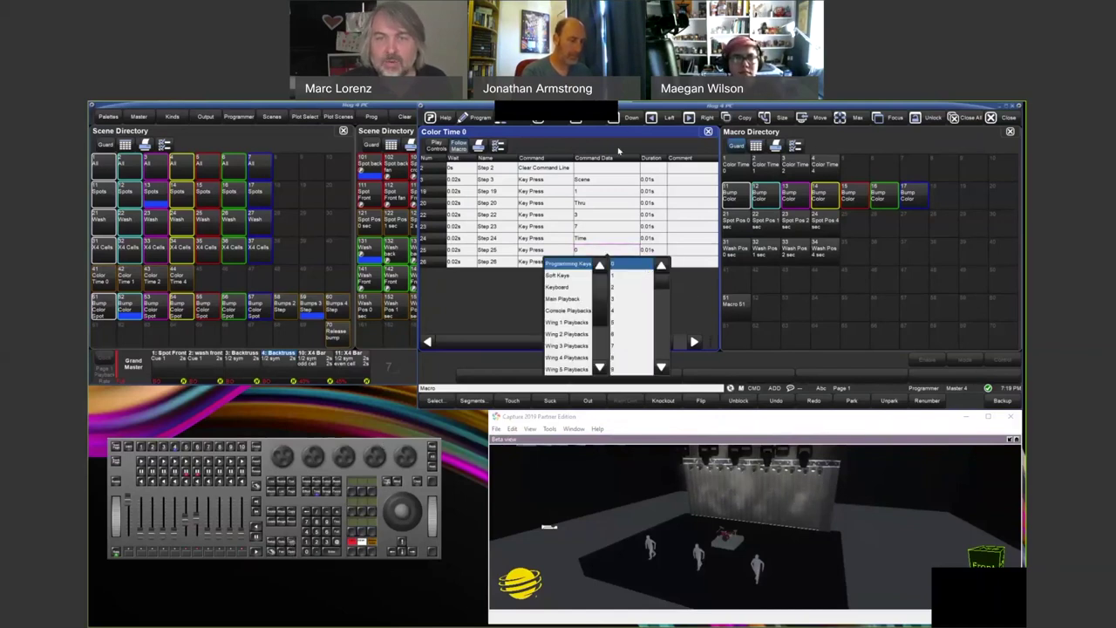
Keep 0 as step 25's key in the Color Time 0 macro, look through the scene directory, and close the macro.
left_click(613, 273)
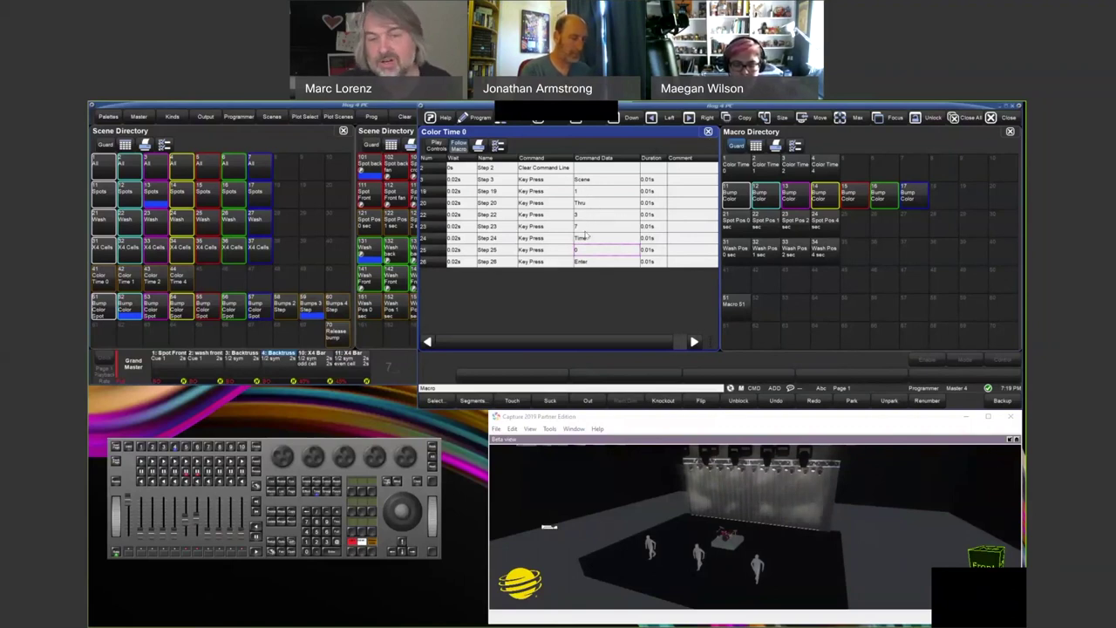
scroll(303, 249, "down", 5)
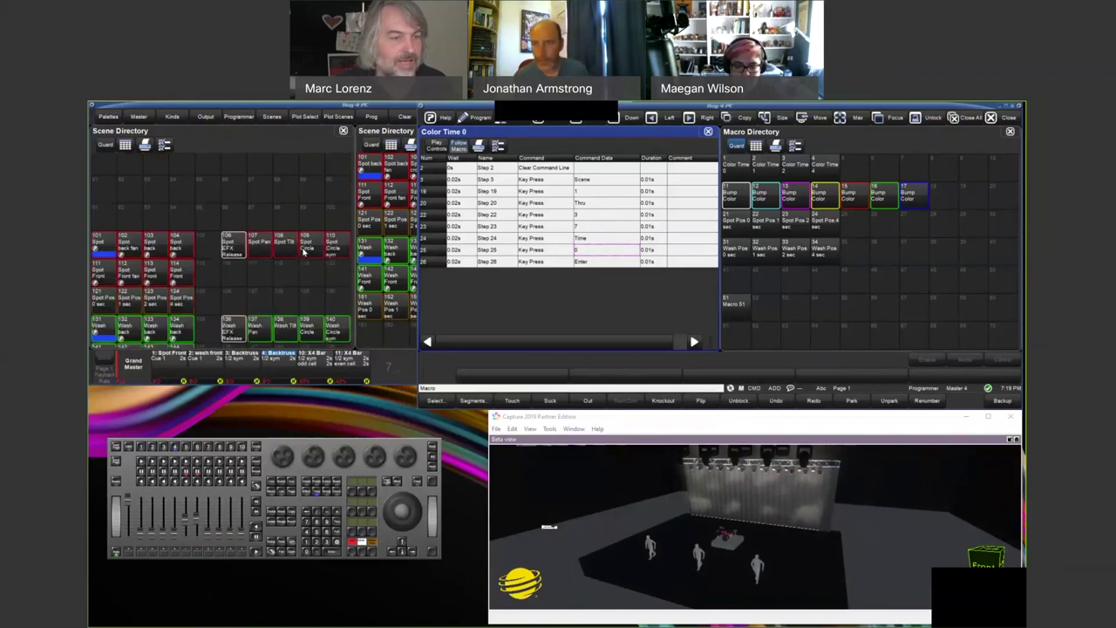
scroll(303, 249, "down", 3)
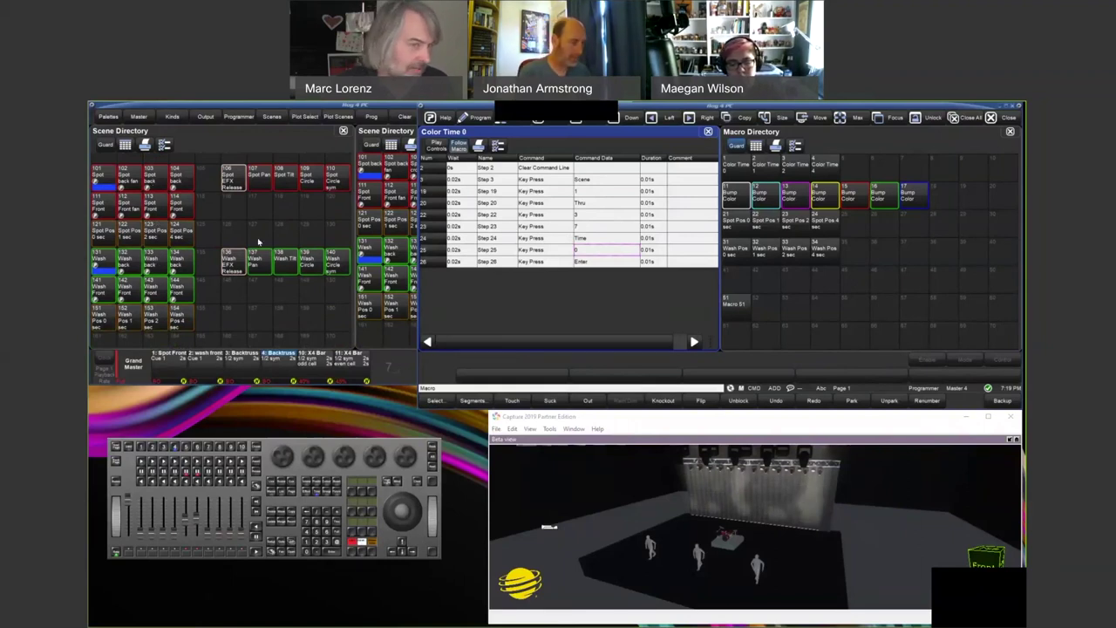
scroll(273, 251, "up", 5)
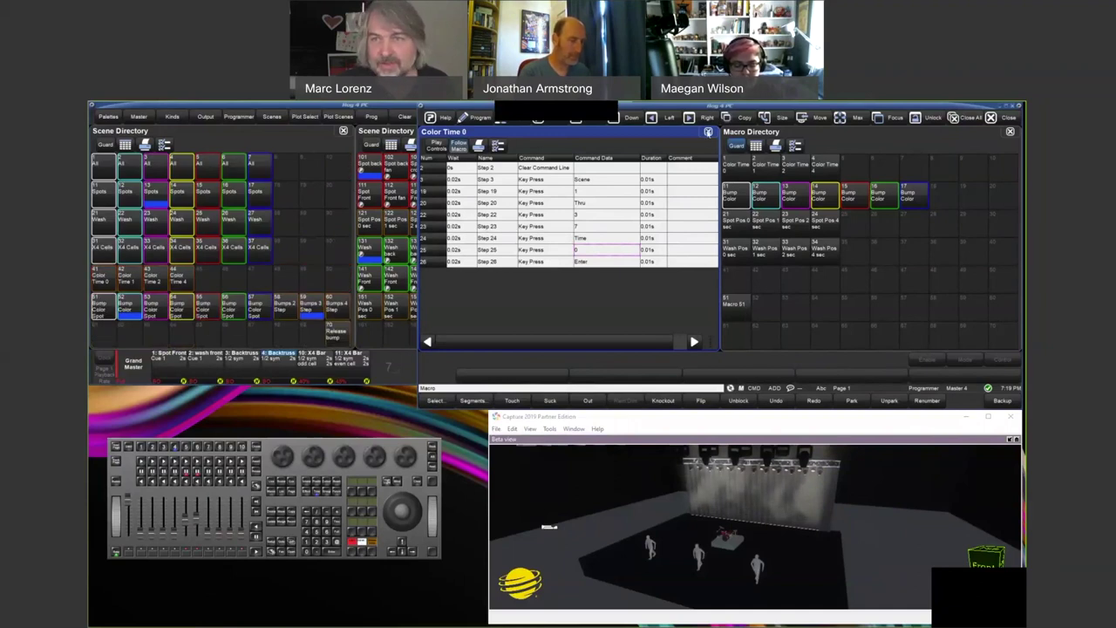
left_click(709, 132)
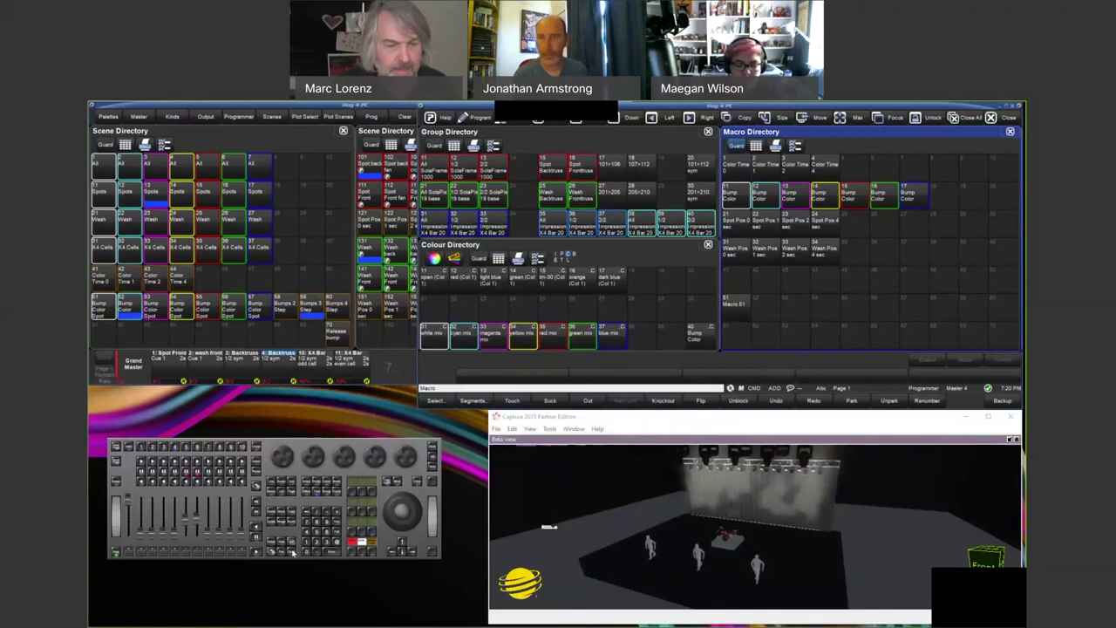
Open Macro 51, examine its key press steps, and close it.
key("ctrl+o")
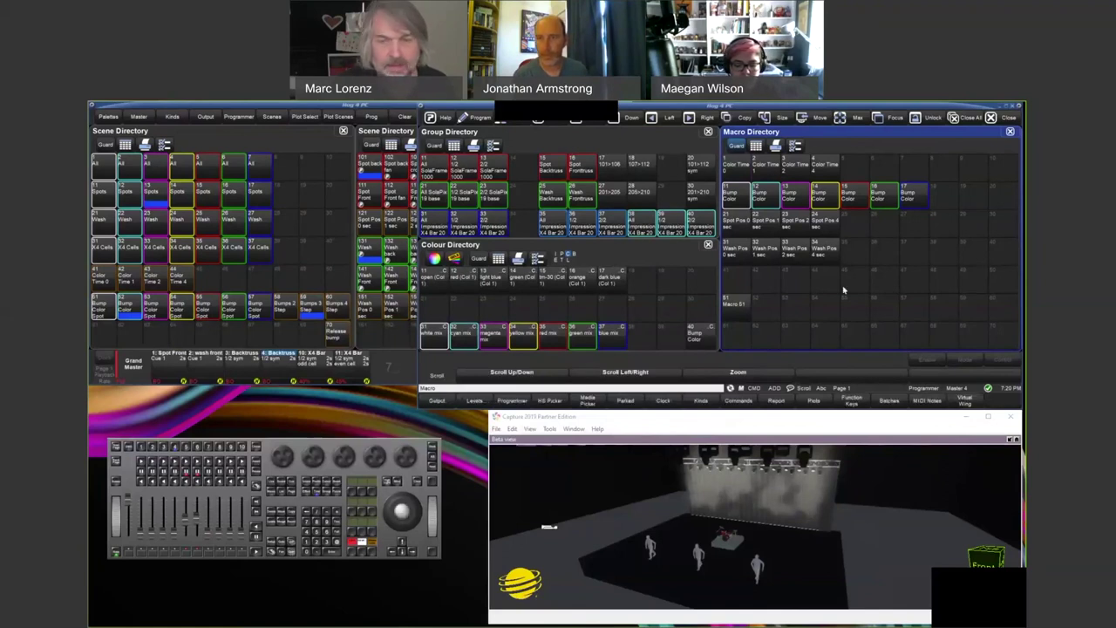
left_click(734, 307)
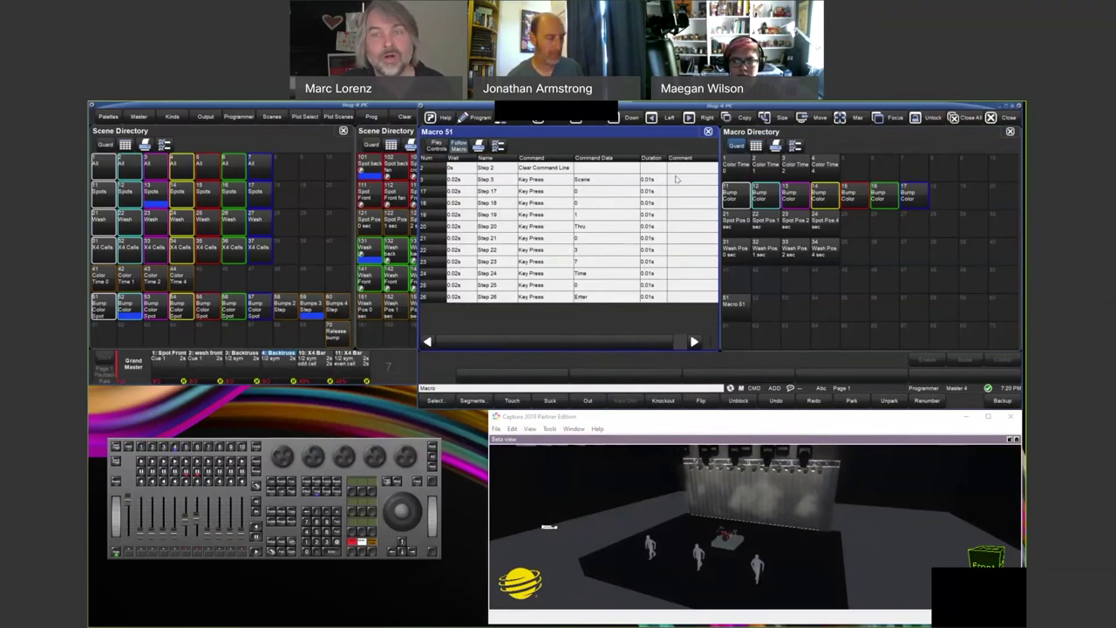
left_click(708, 132)
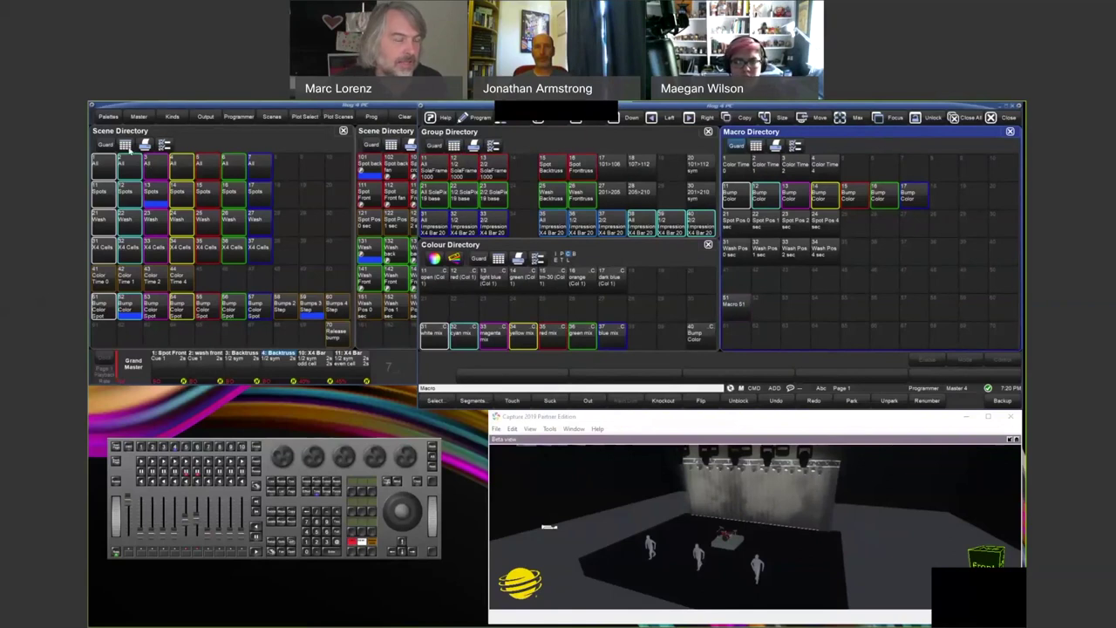
Check the macros assigned to the Color Time and Bump Color scenes in the spreadsheet view, then close and reopen the scene directory.
left_click(125, 146)
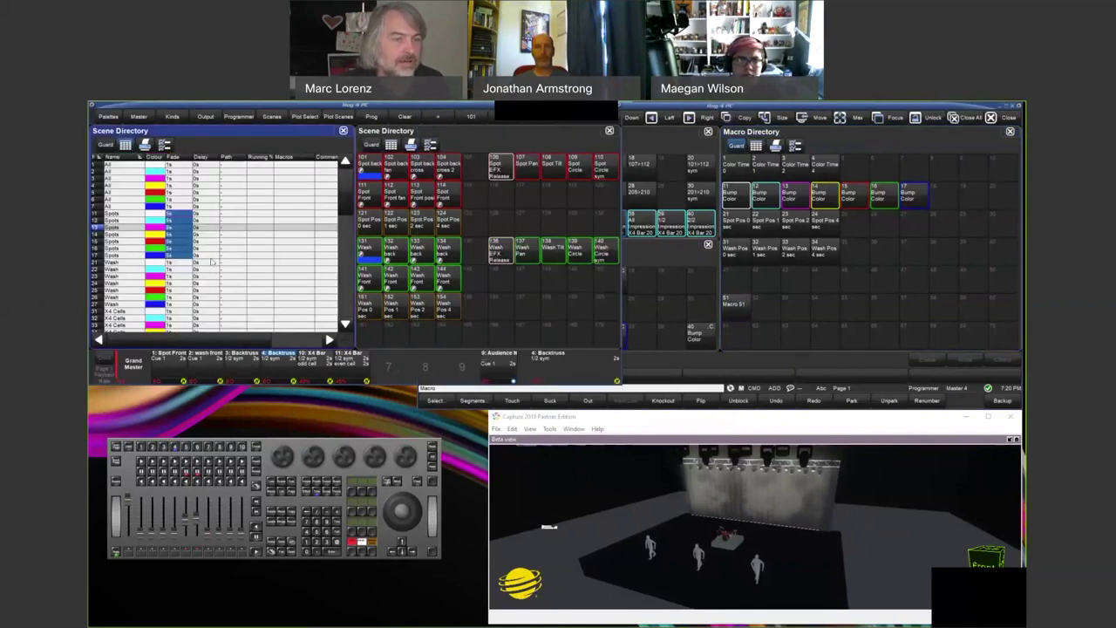
scroll(258, 237, "down", 2)
scroll(175, 261, "down", 5)
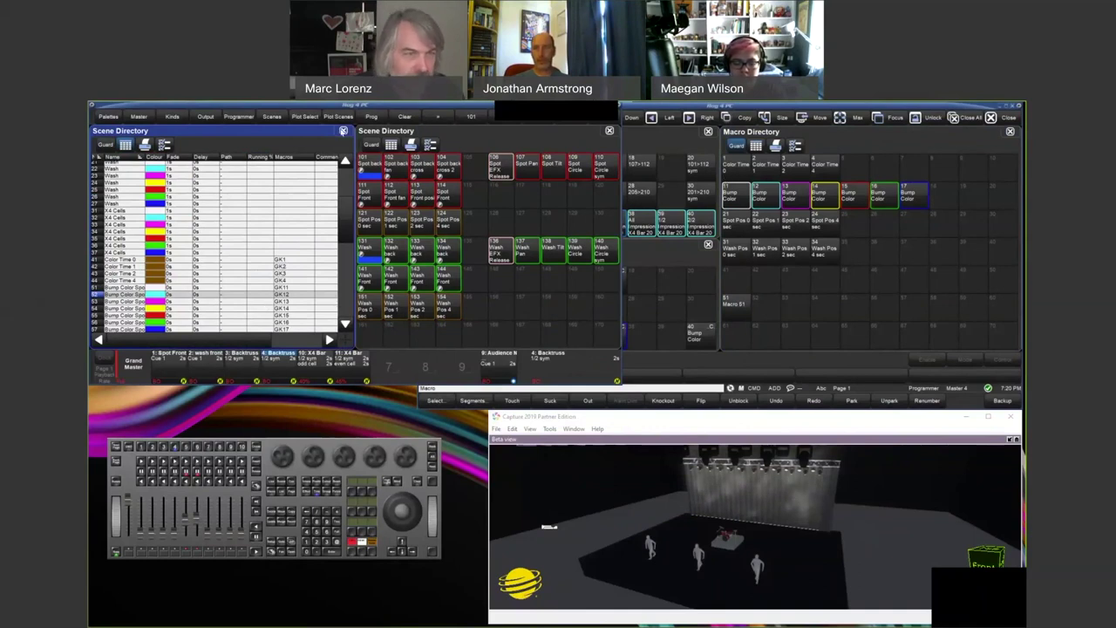
left_click(343, 131)
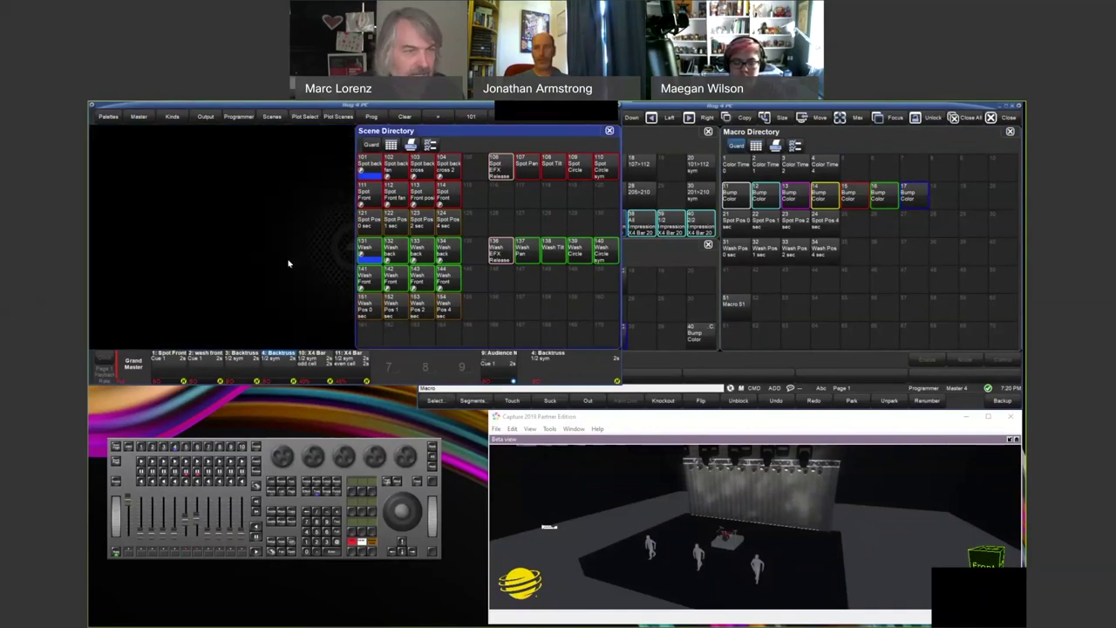
left_click(273, 119)
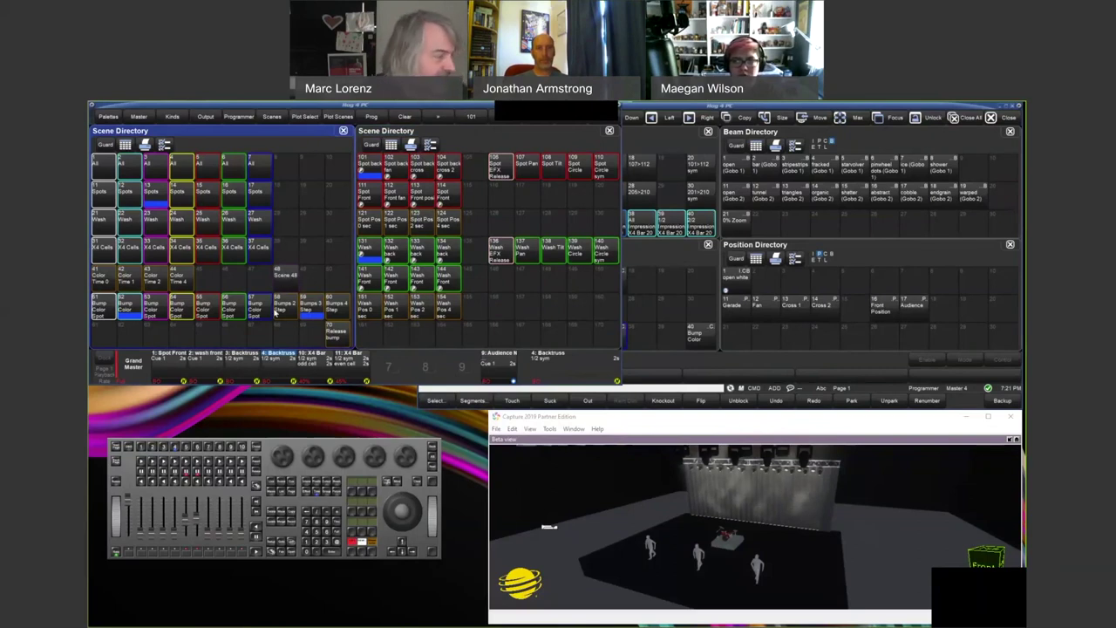
Review the dummy fixtures in the fixture patch, close it, then inspect the contents of Scene 48 and close that too.
left_click(321, 313)
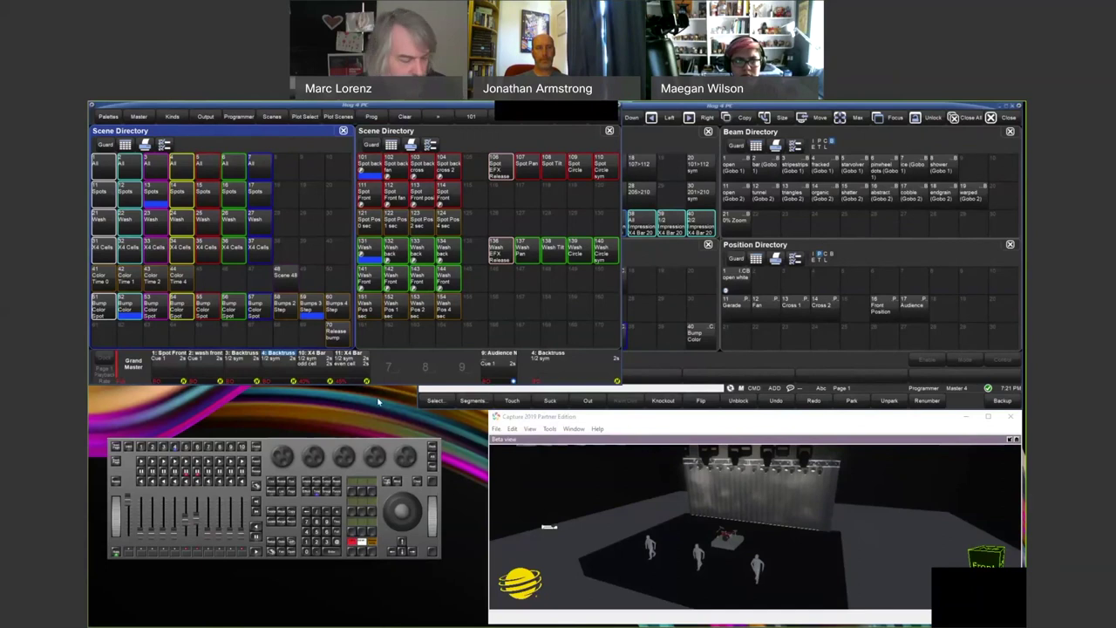
left_click(273, 544)
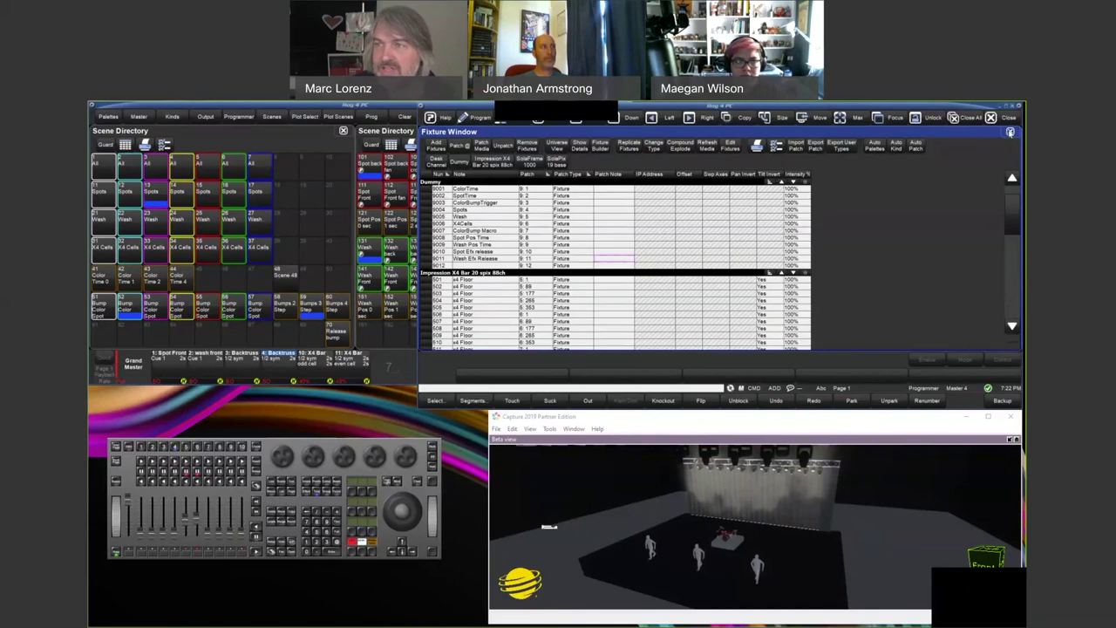
left_click(1010, 131)
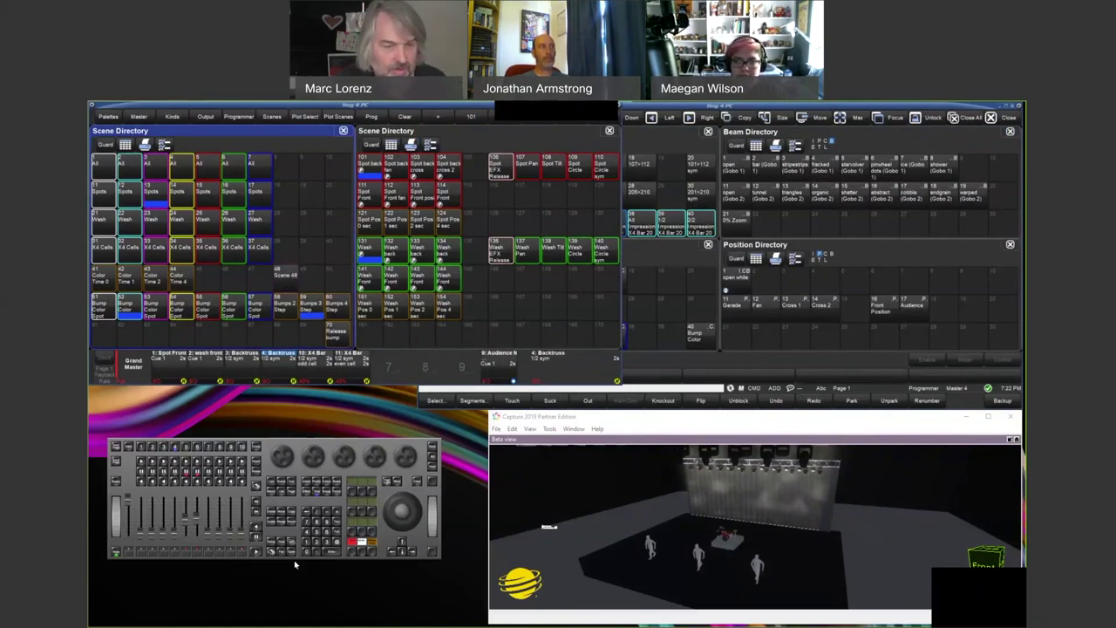
key("ctrl+o")
left_click(291, 279)
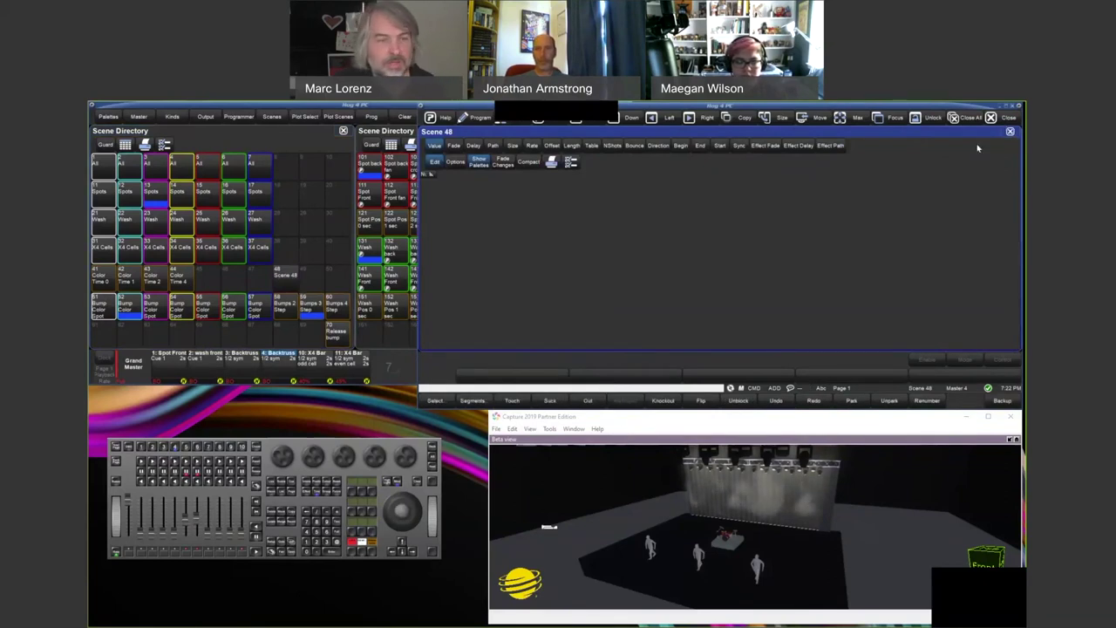
left_click(1011, 132)
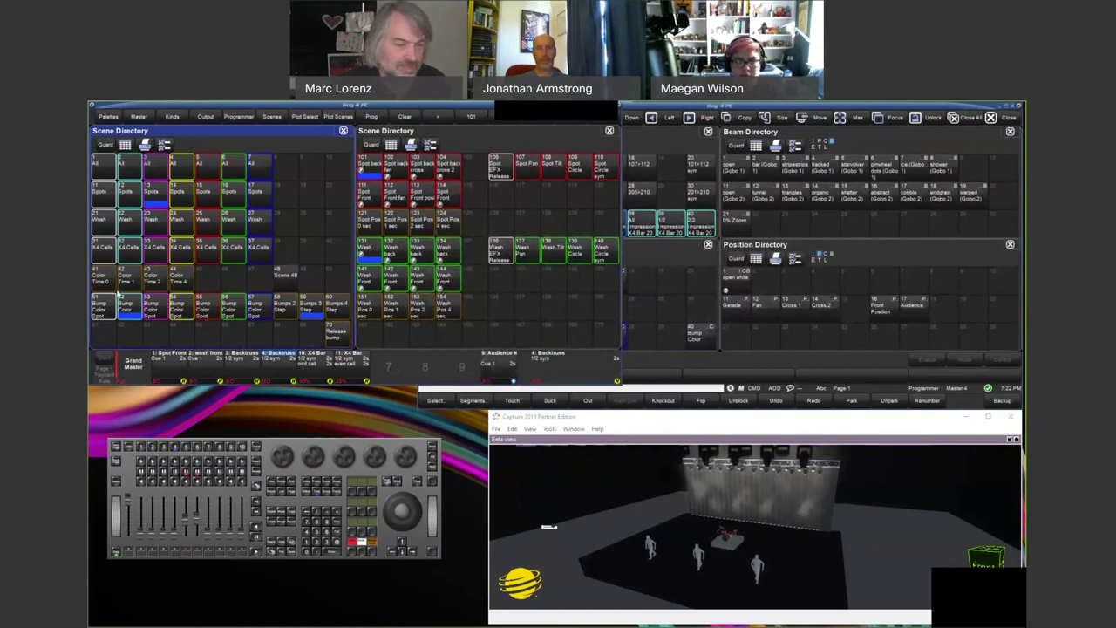
Open the Color Time 0 scene, examine the dummy fixture's intensity stored in it, and close the scene.
left_click(291, 555)
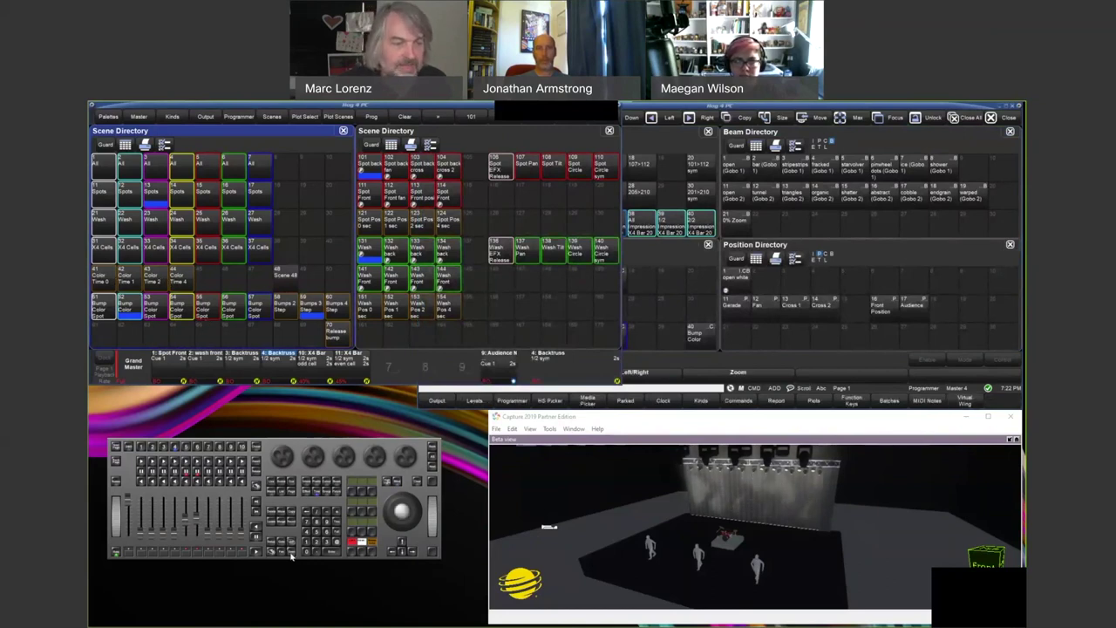
left_click(106, 280)
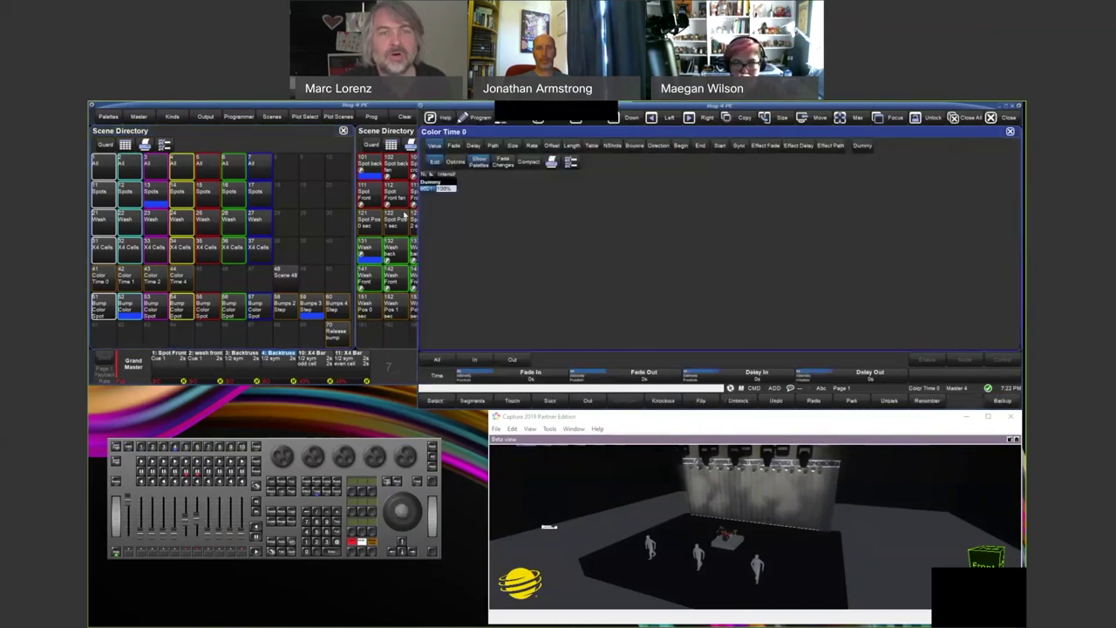
left_click(443, 191)
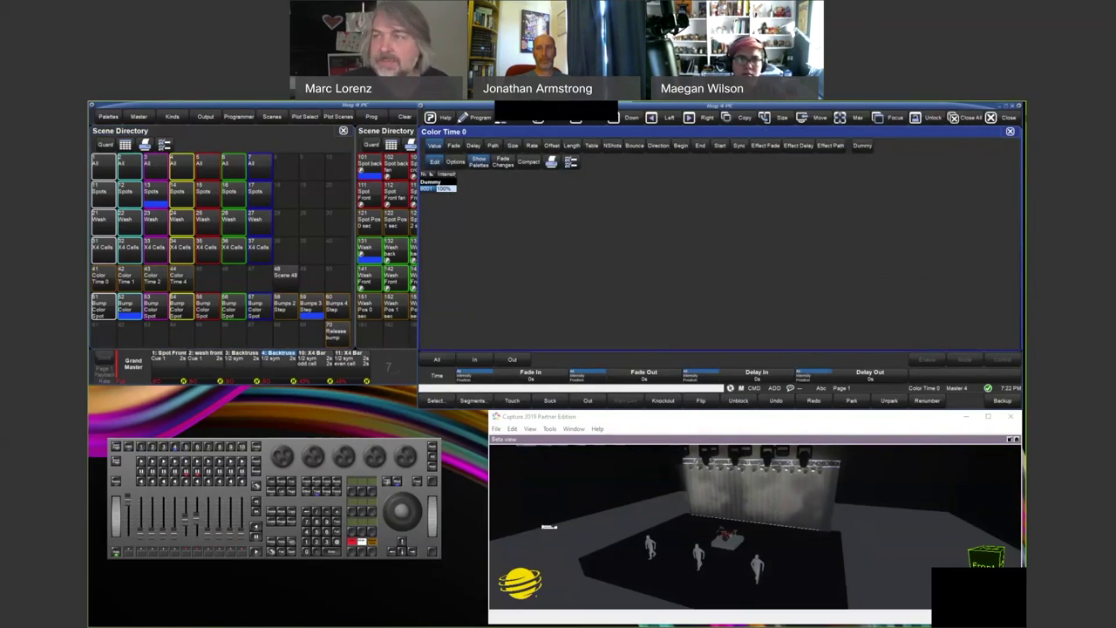
left_click(1010, 130)
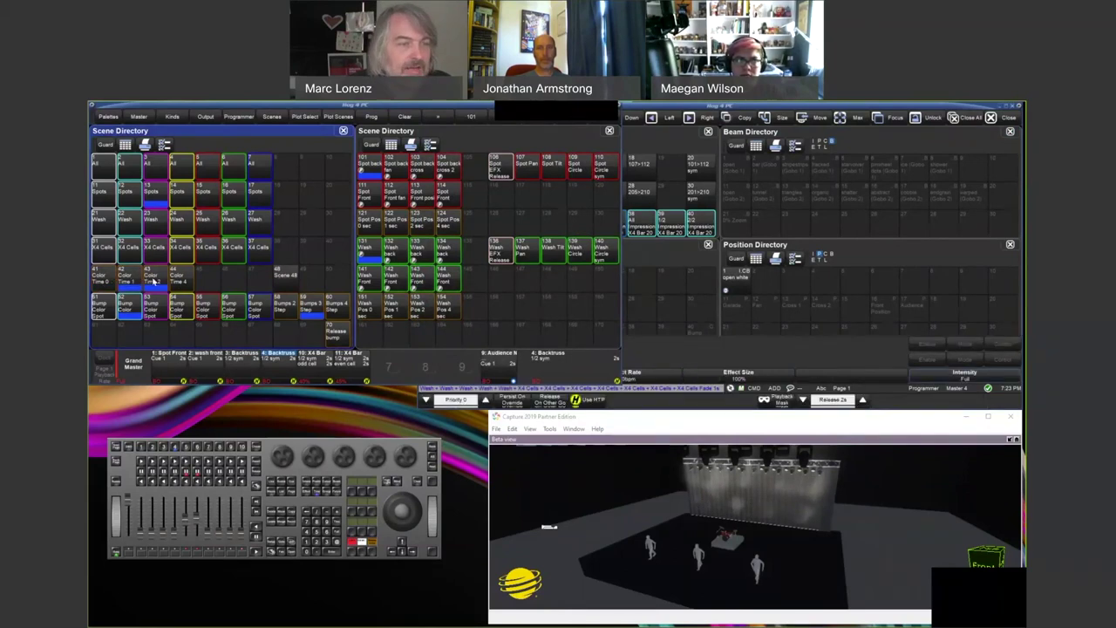
Play the Color Time 4 scene, switch to Color Time 0 to give the color scenes a 0-second fade, and clear the programmer.
left_click(177, 286)
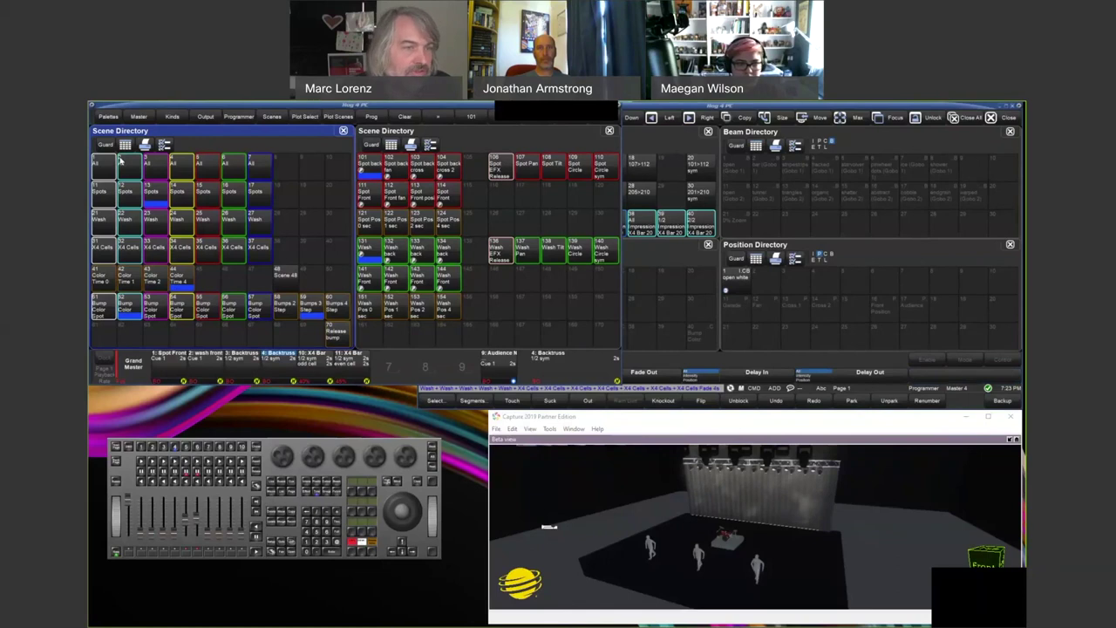
left_click(126, 280)
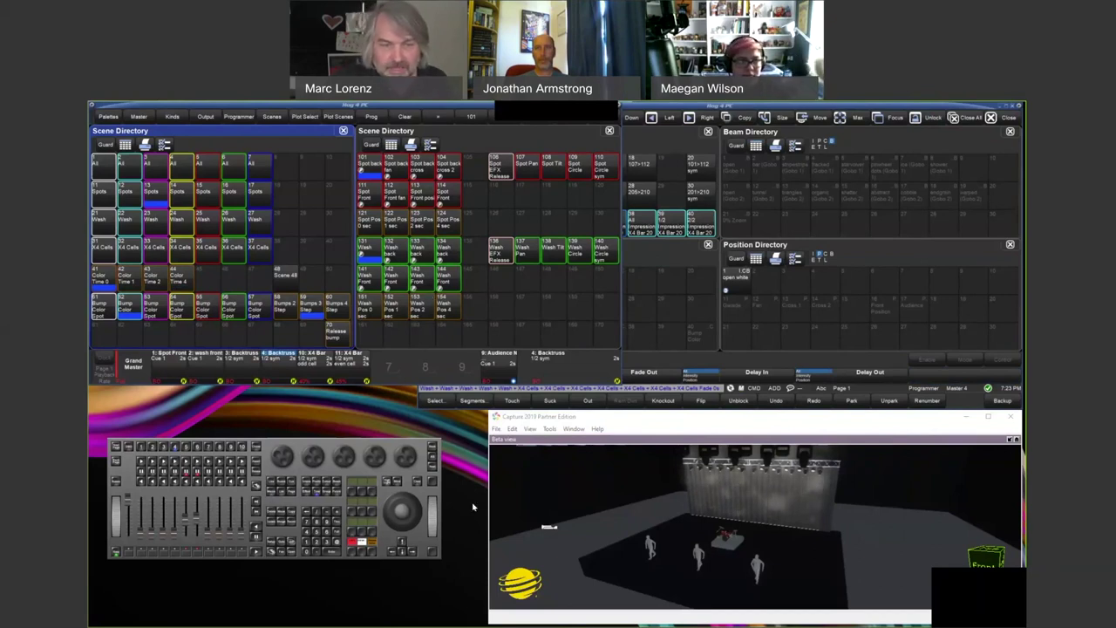
left_click(420, 484)
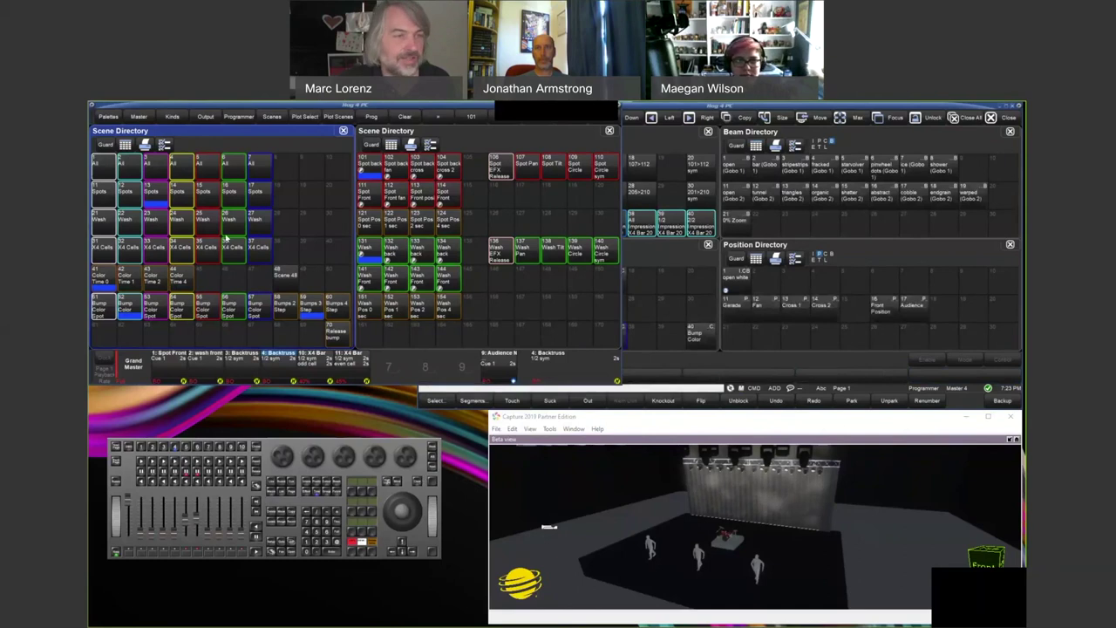
Play All scene 1 and mix individual color scenes over it, ending on Spots 14, Wash 21 and X4 Cells 36.
left_click(114, 178)
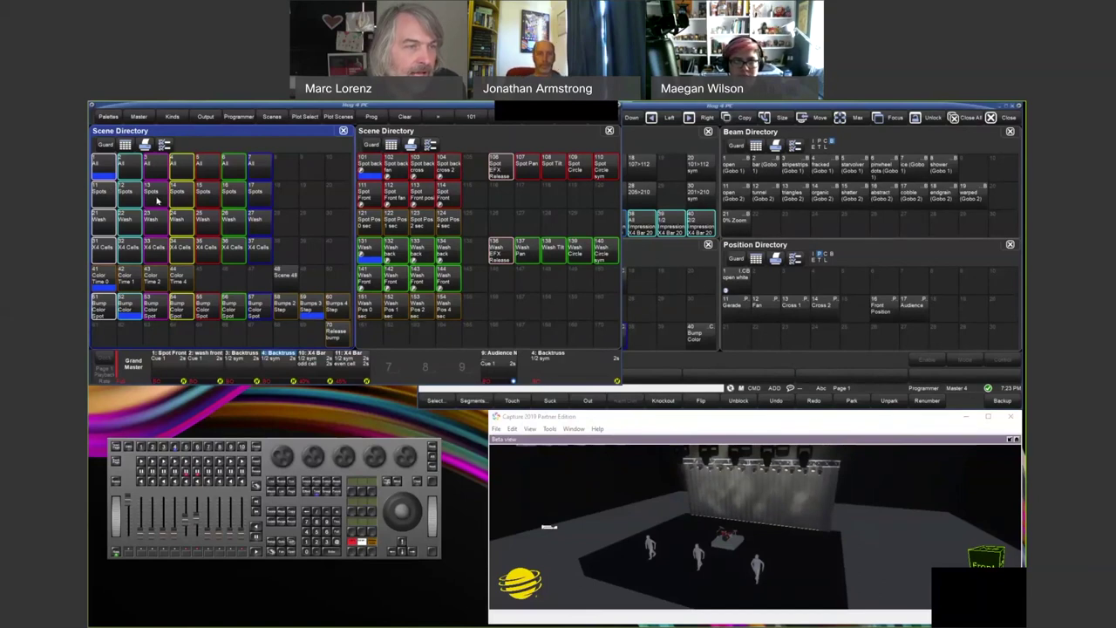
left_click(155, 250)
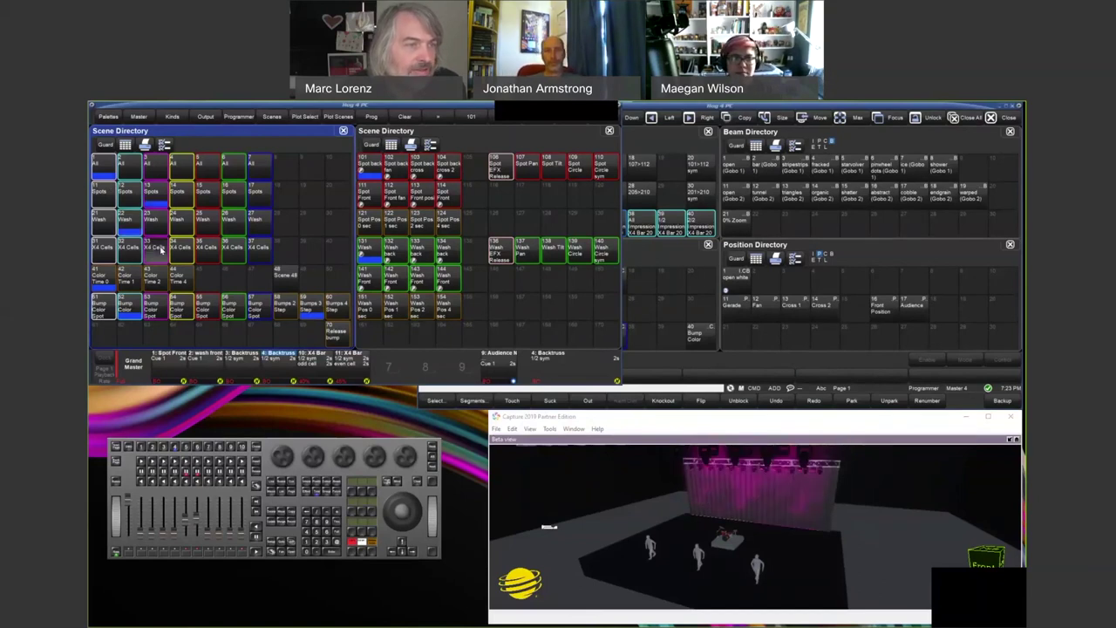
left_click(232, 249)
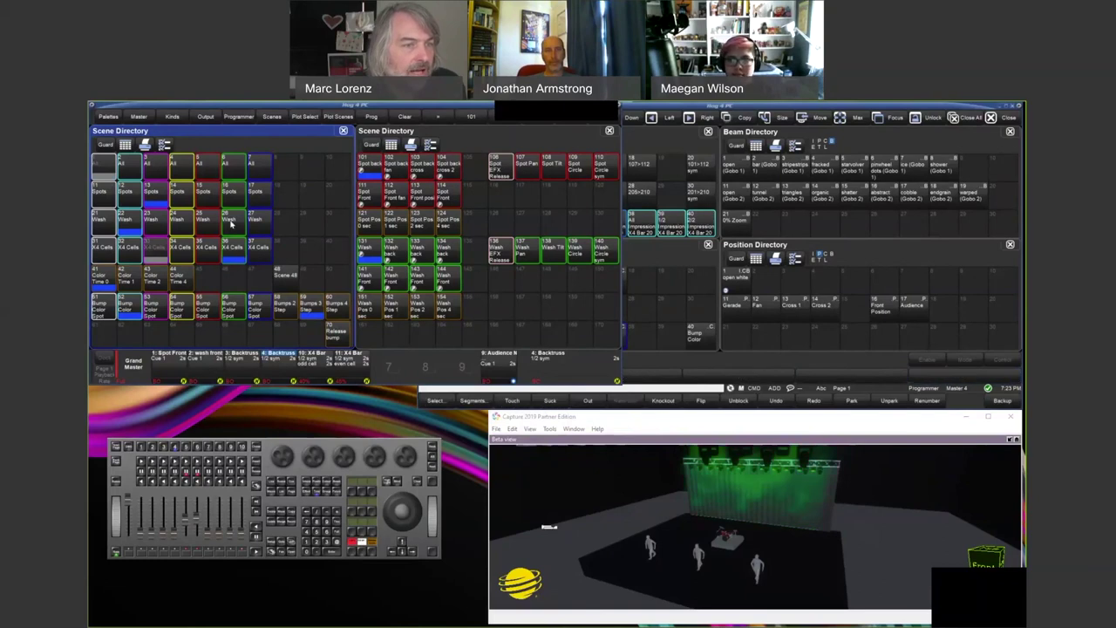
left_click(208, 194)
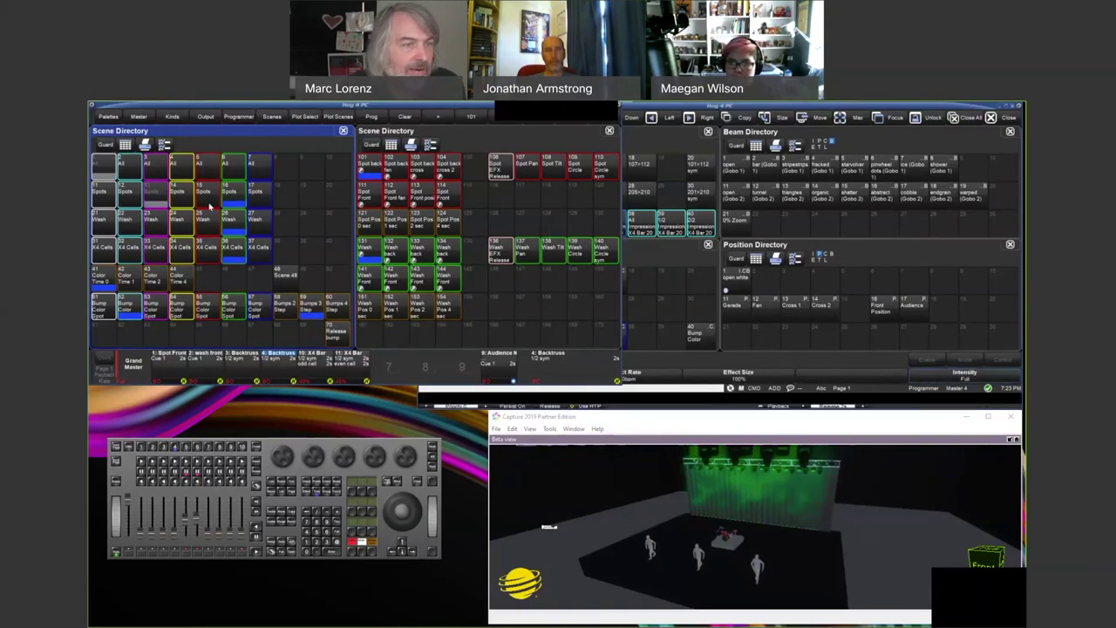
left_click(180, 202)
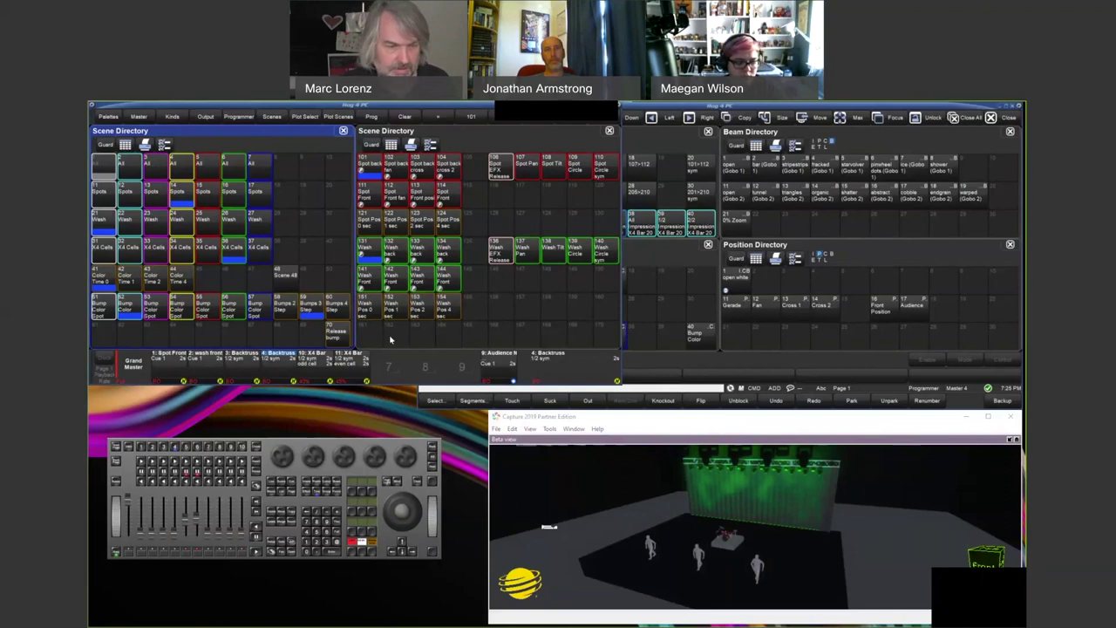
Open the Spot Pan scene, examine its dummy fixture and SolaFrame 1000 pan effect, and close it.
left_click(292, 554)
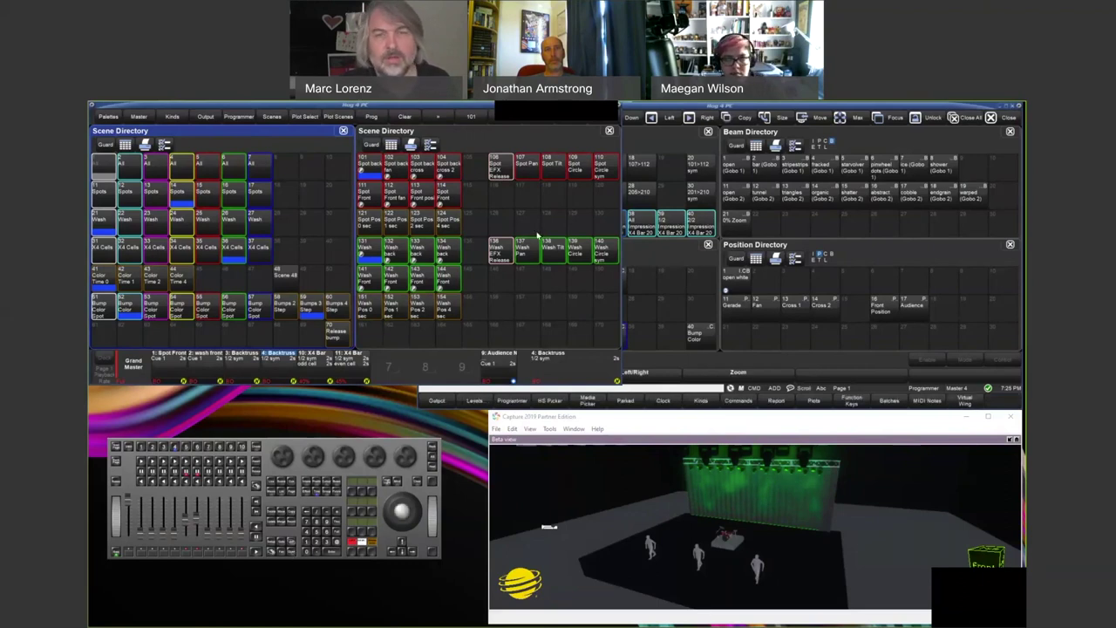
left_click(537, 171)
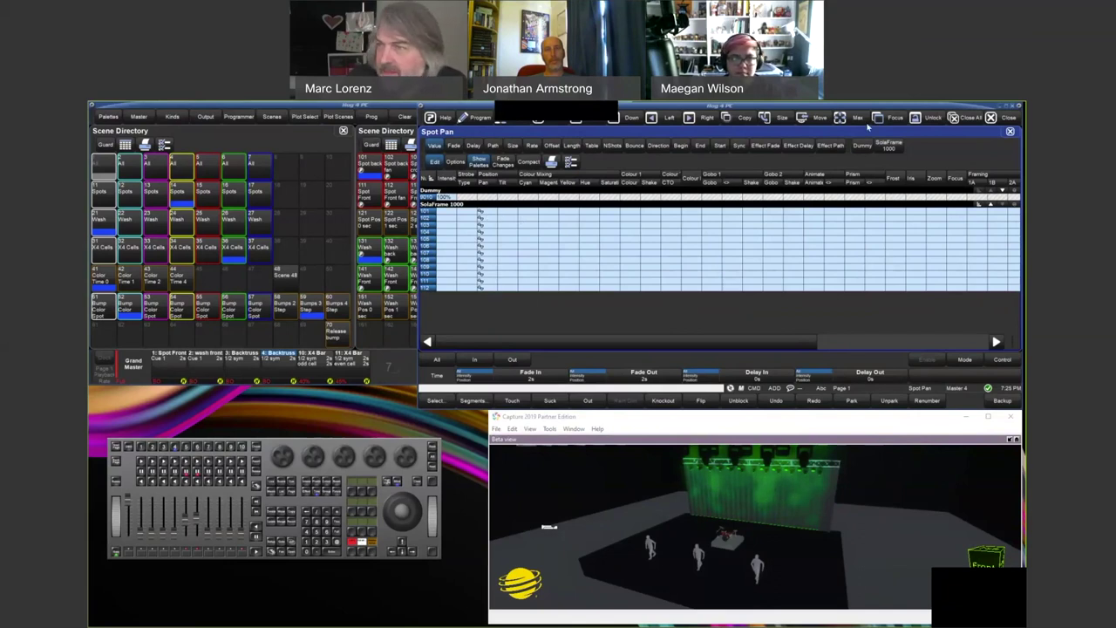
left_click(1010, 132)
Start the Backtruss cuelist on master 4, raise its fader, and play the Spot back scene 101.
left_click_drag(192, 537, 179, 535)
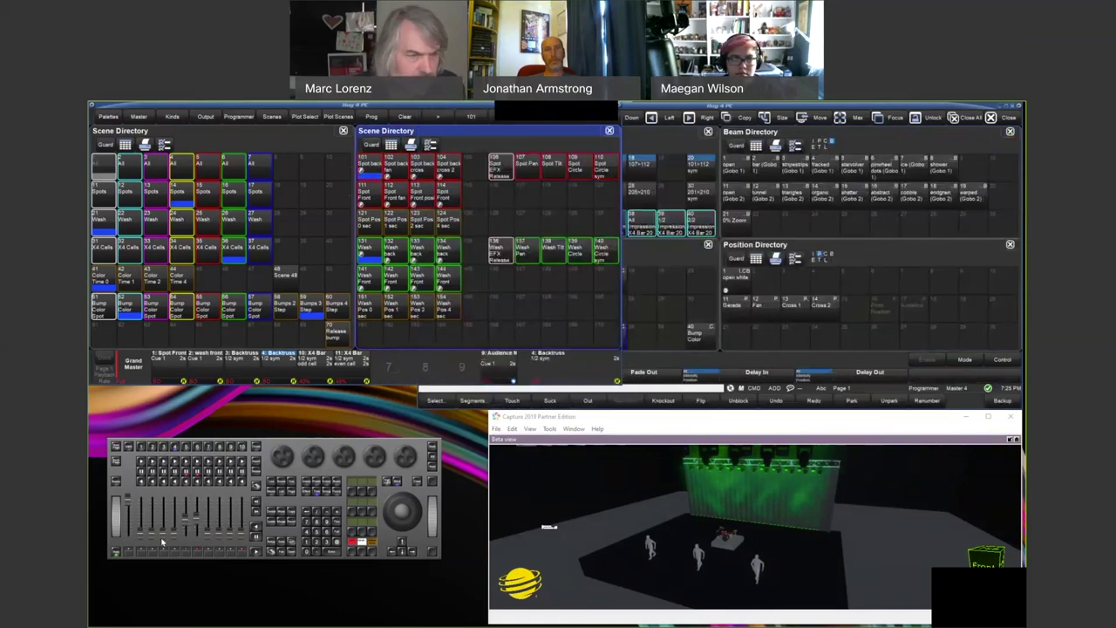
left_click(175, 462)
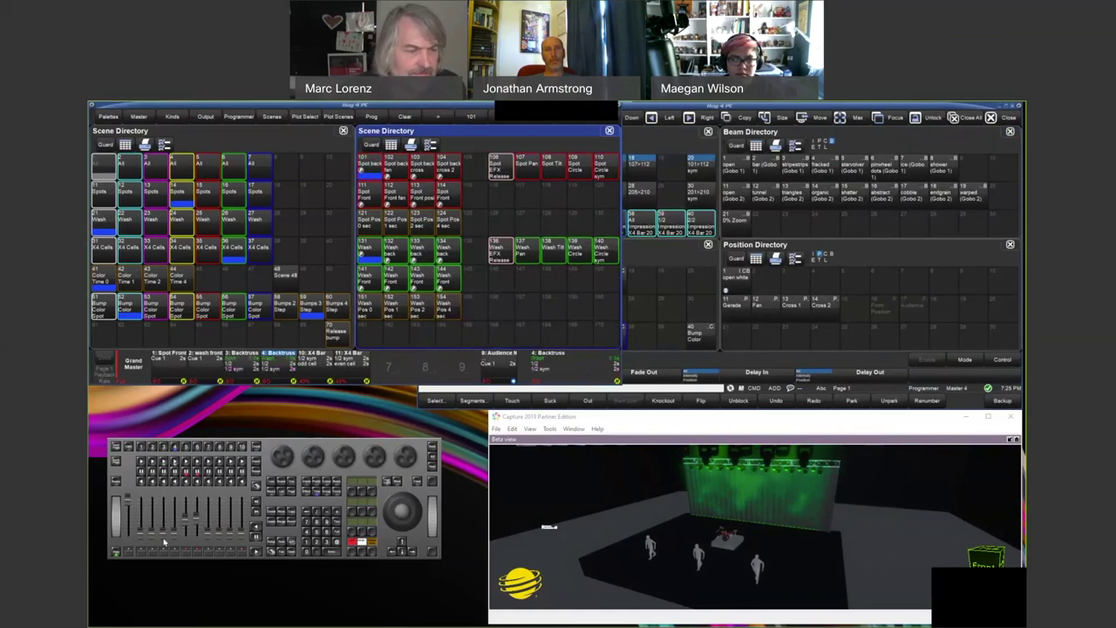
left_click_drag(175, 521, 175, 487)
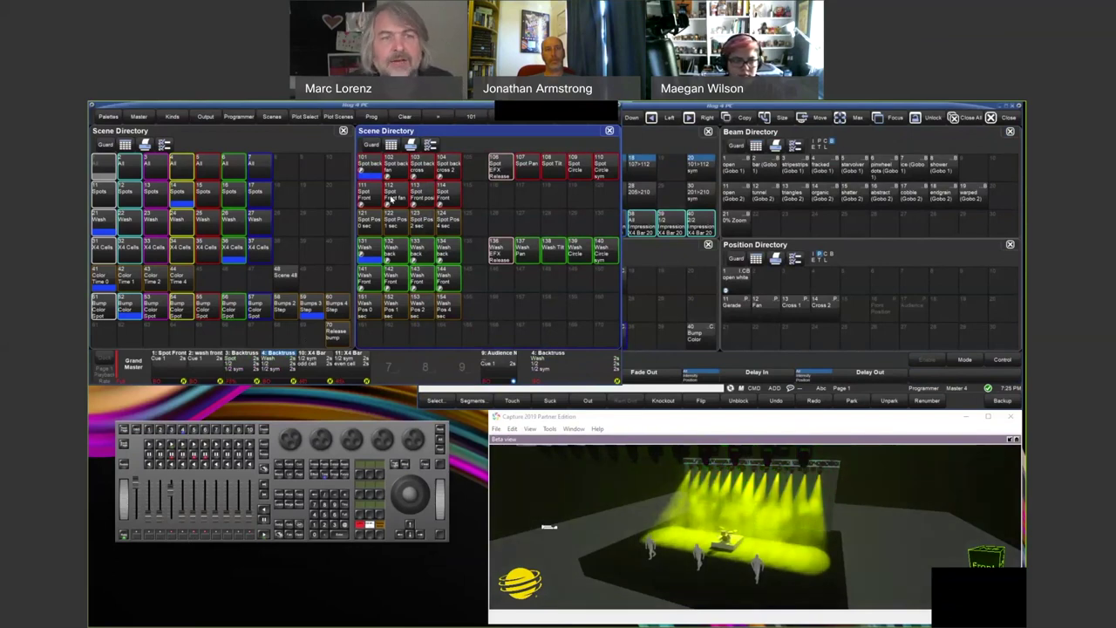
left_click(370, 167)
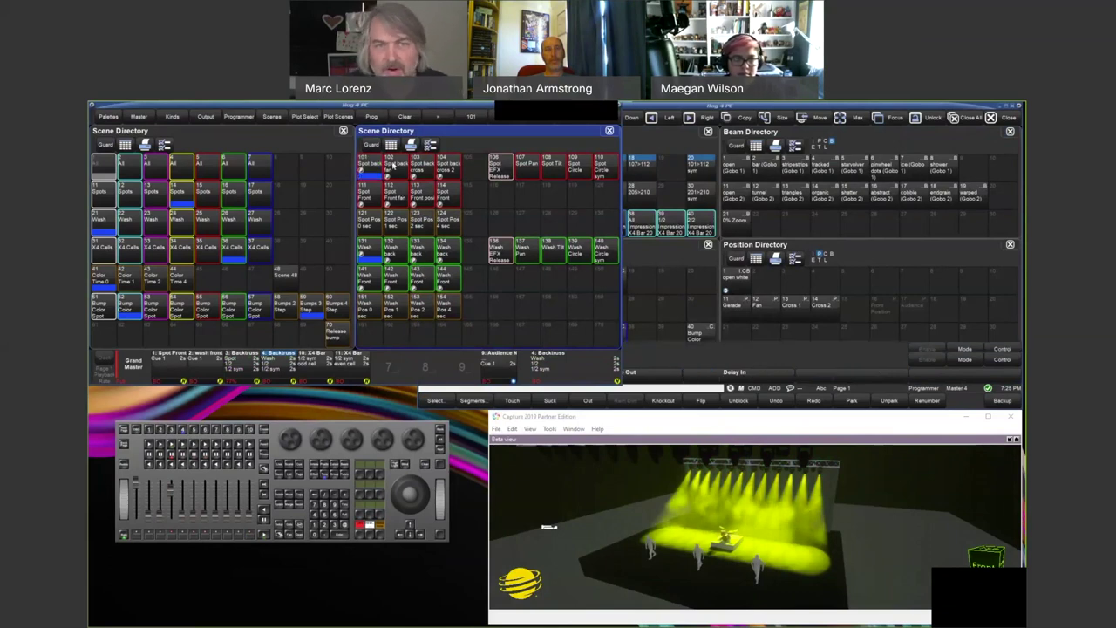
Play the Spot back fan scene 102, switch to Spot back cross 103, and run the Spot Pan effect 107 over it.
left_click(394, 166)
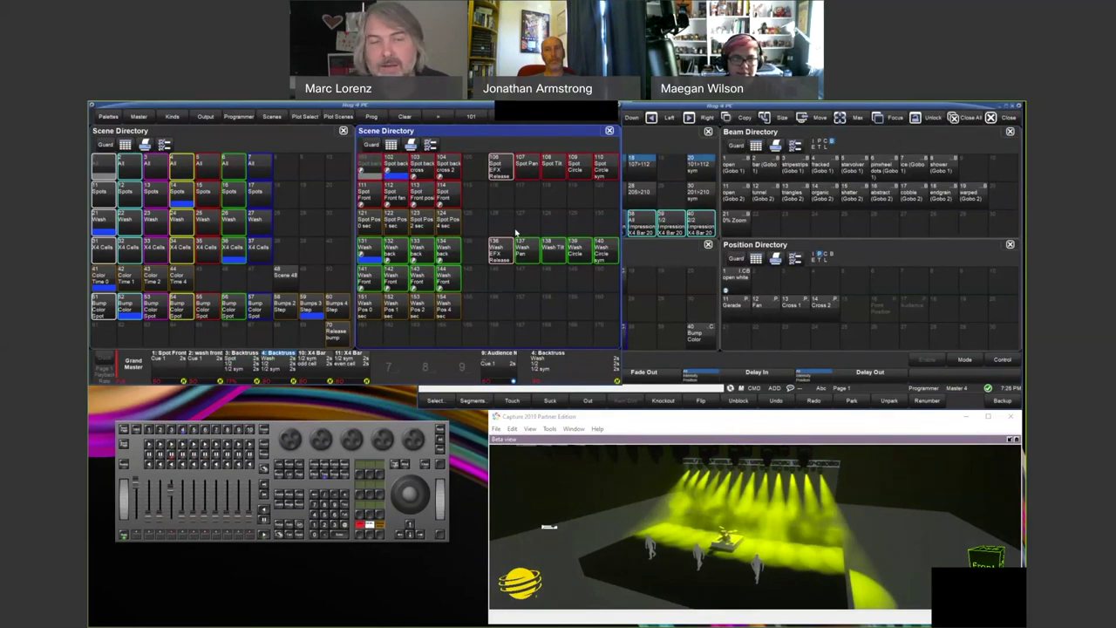
left_click(427, 173)
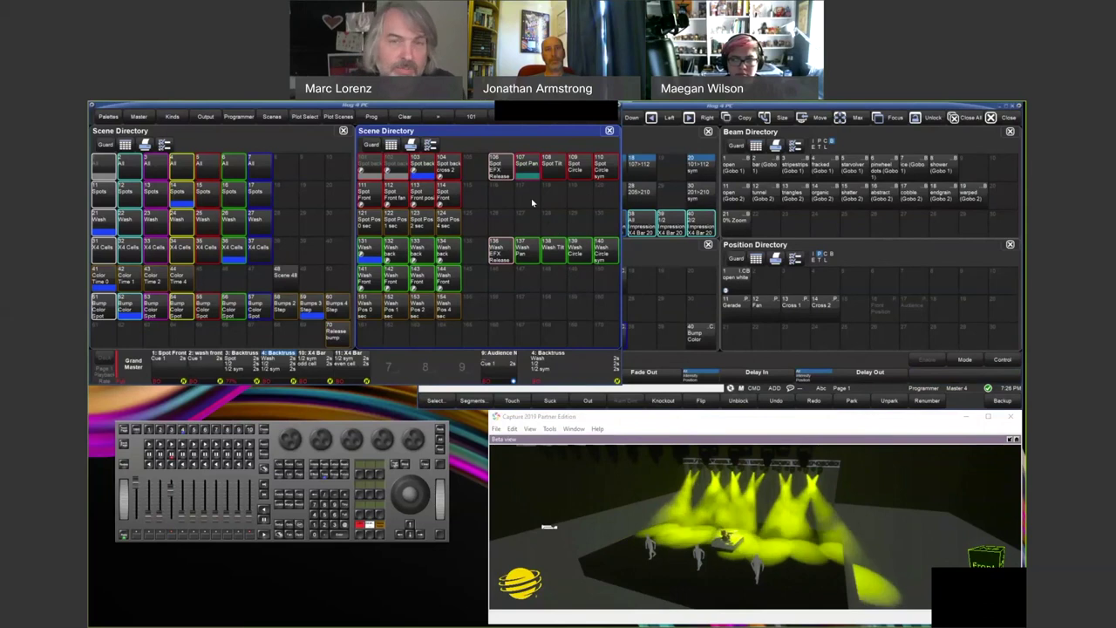
left_click_drag(522, 212, 590, 232)
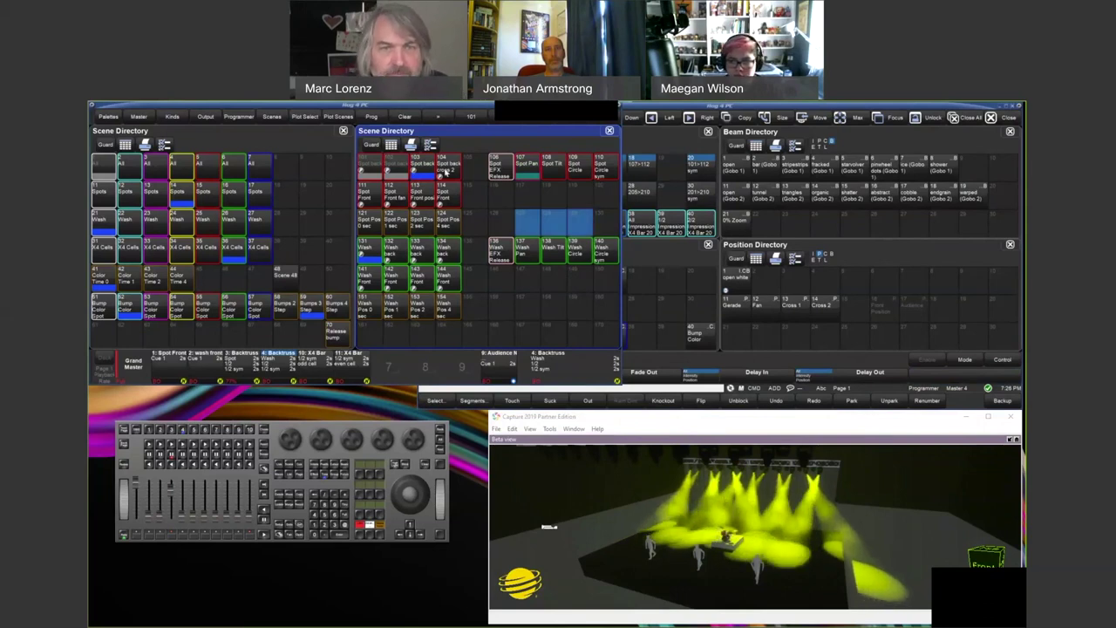
left_click(419, 171)
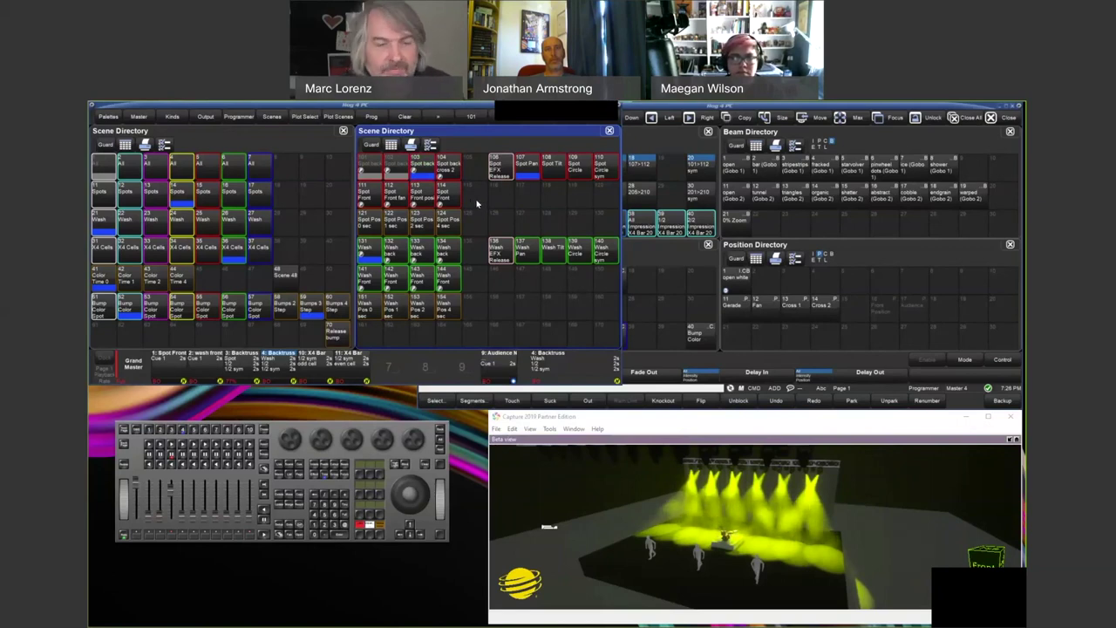
left_click(415, 181)
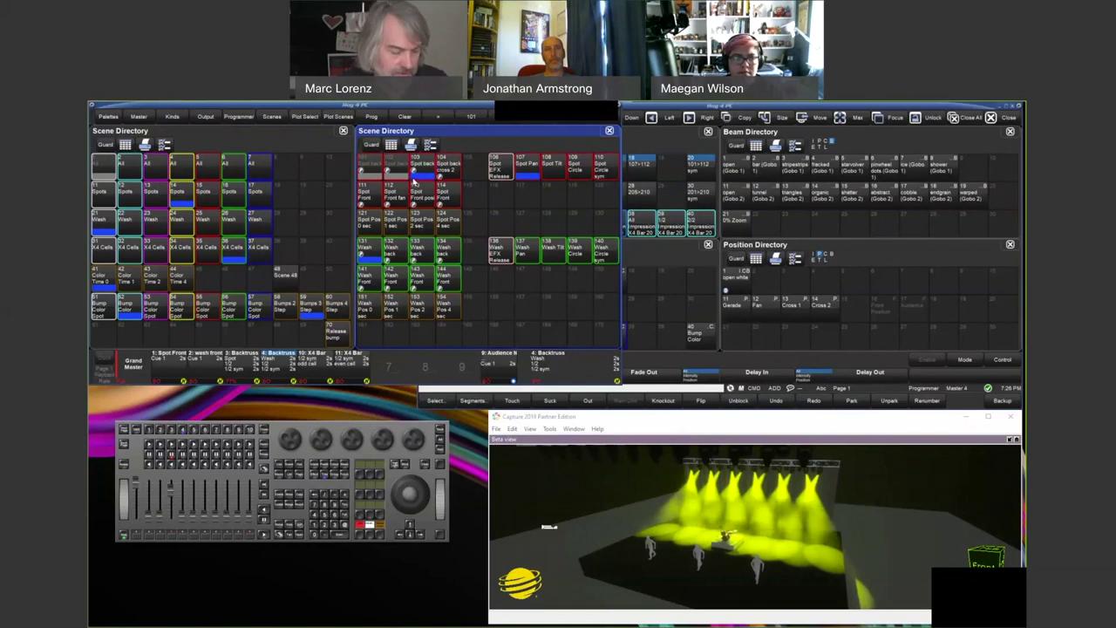
Open the Spot back cross scene 103, enable Pile-add Effects in its playback options, and close the scene.
left_click(316, 526)
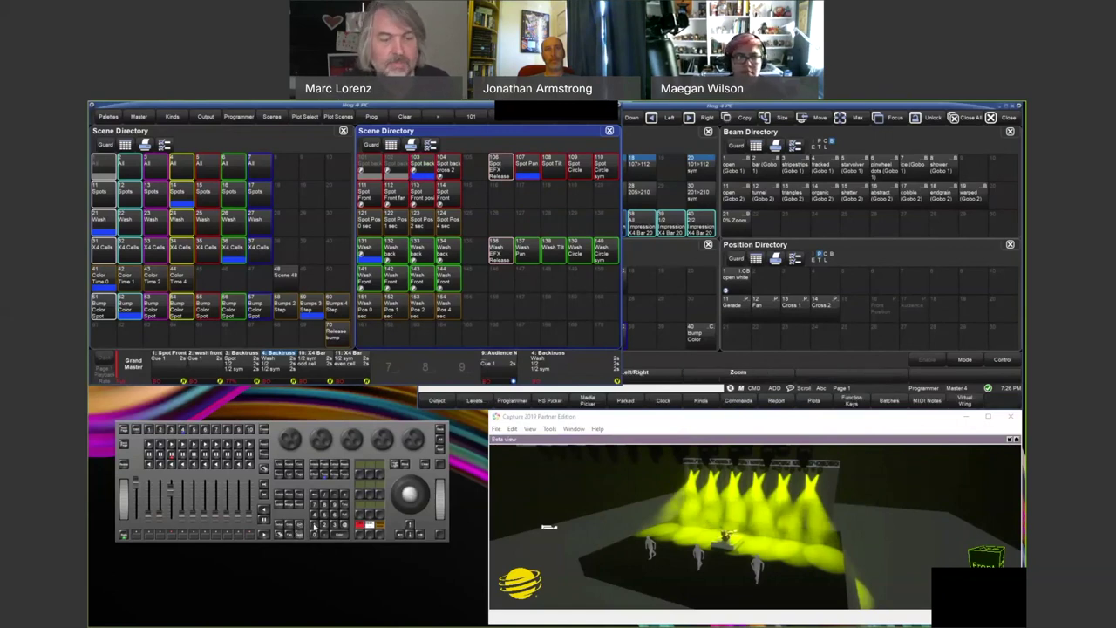
double_click(449, 167)
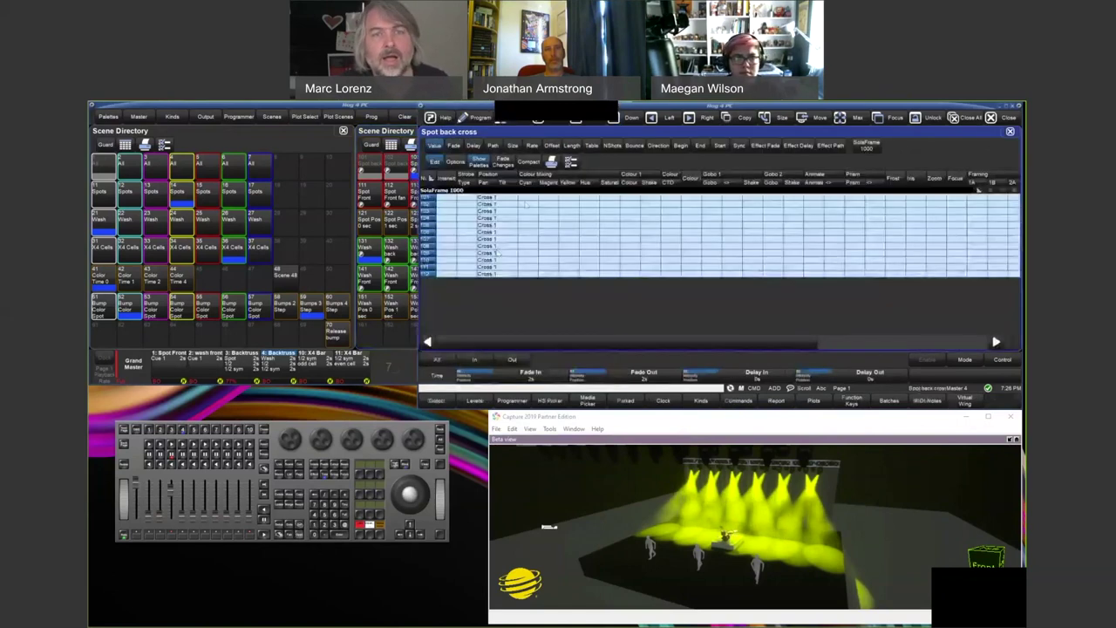
left_click(456, 162)
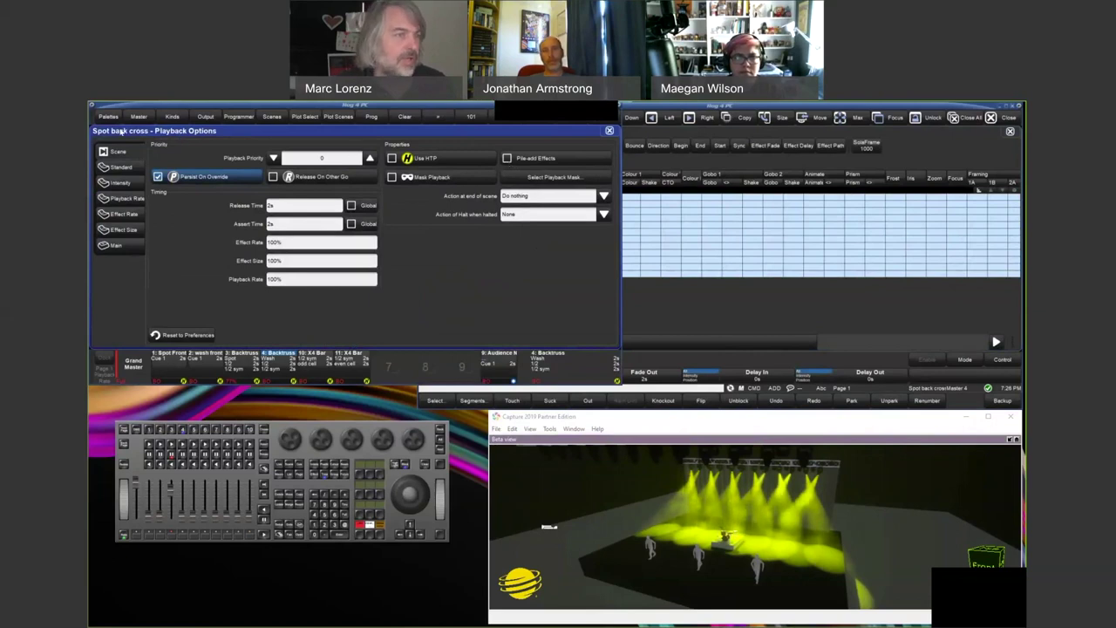
left_click(507, 159)
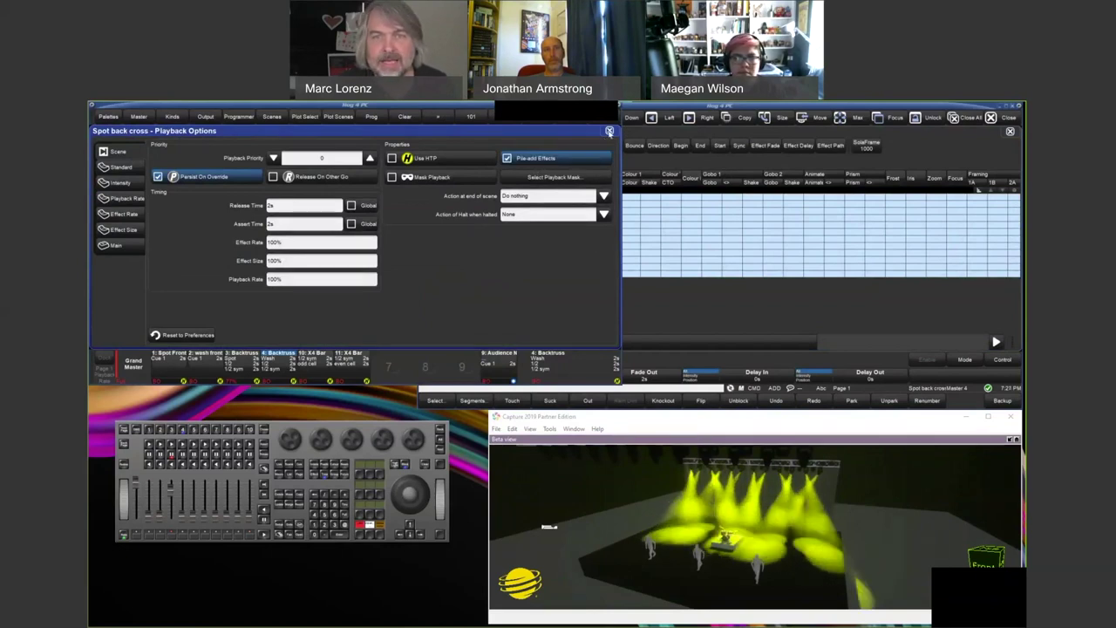
left_click(608, 130)
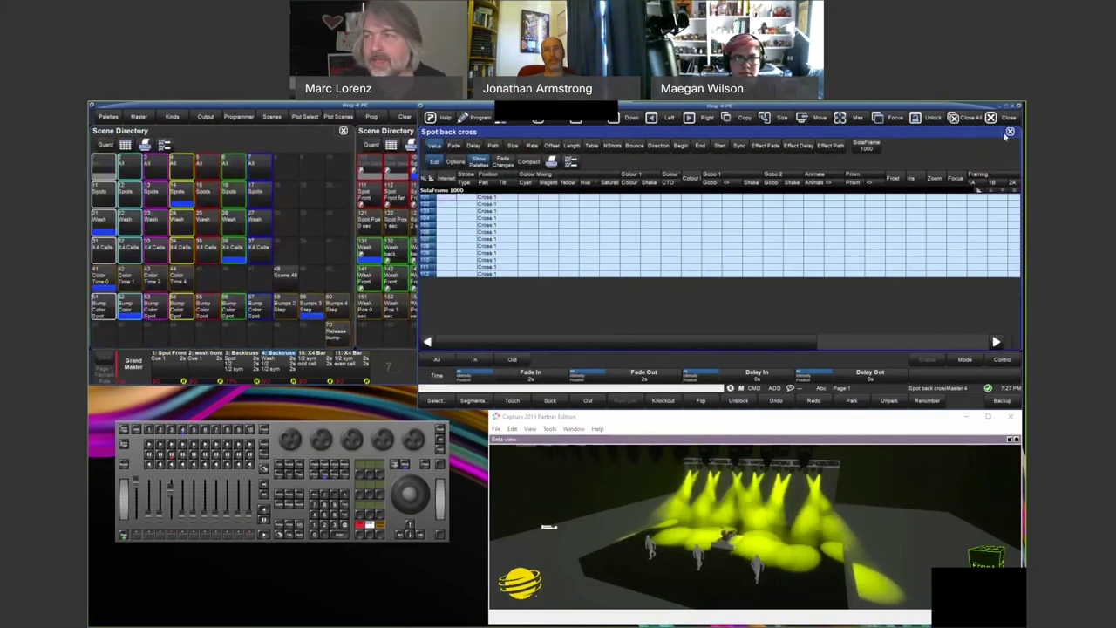
key("Escape")
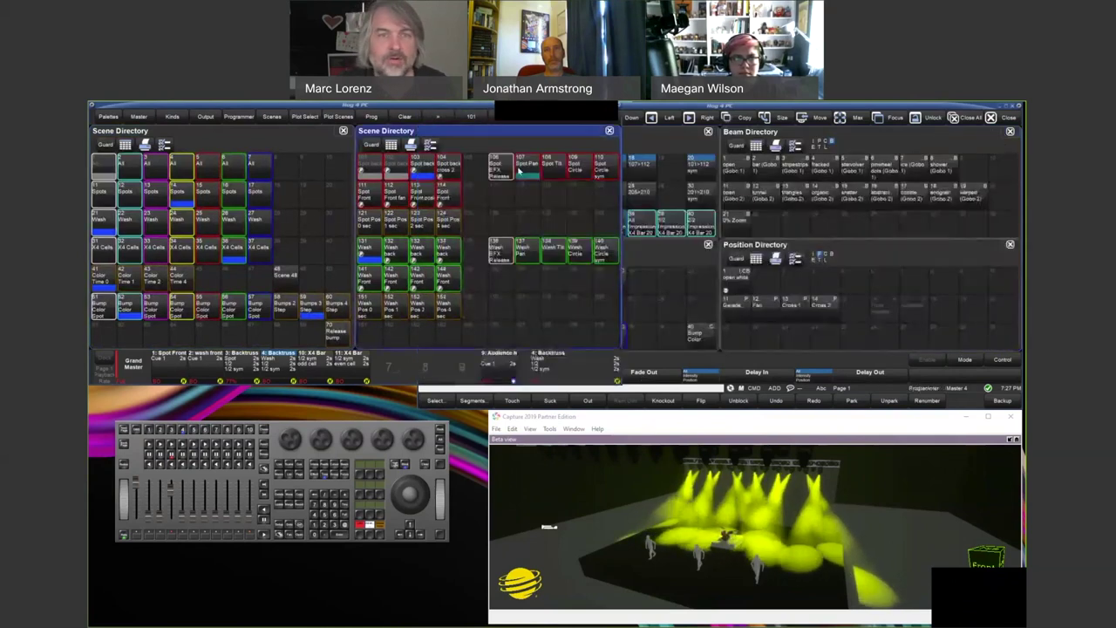
Play Spot back cross 2 and Spot back with Spot Pan, switch the effect to Spot Circle 109, and return to Spot back cross 103.
left_click(448, 168)
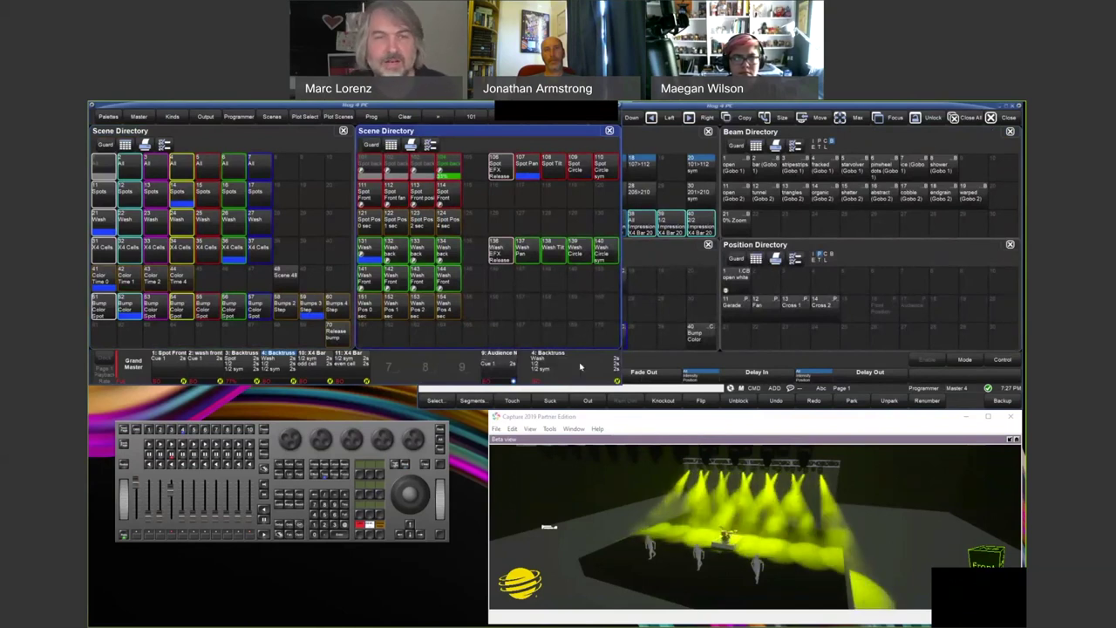
left_click(528, 170)
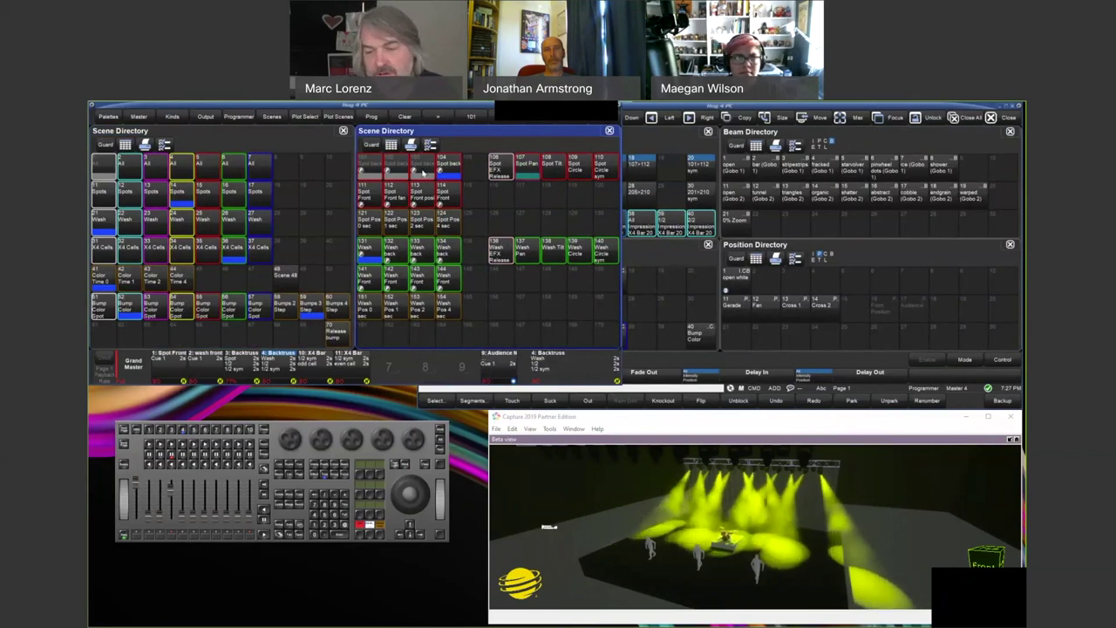
left_click(375, 169)
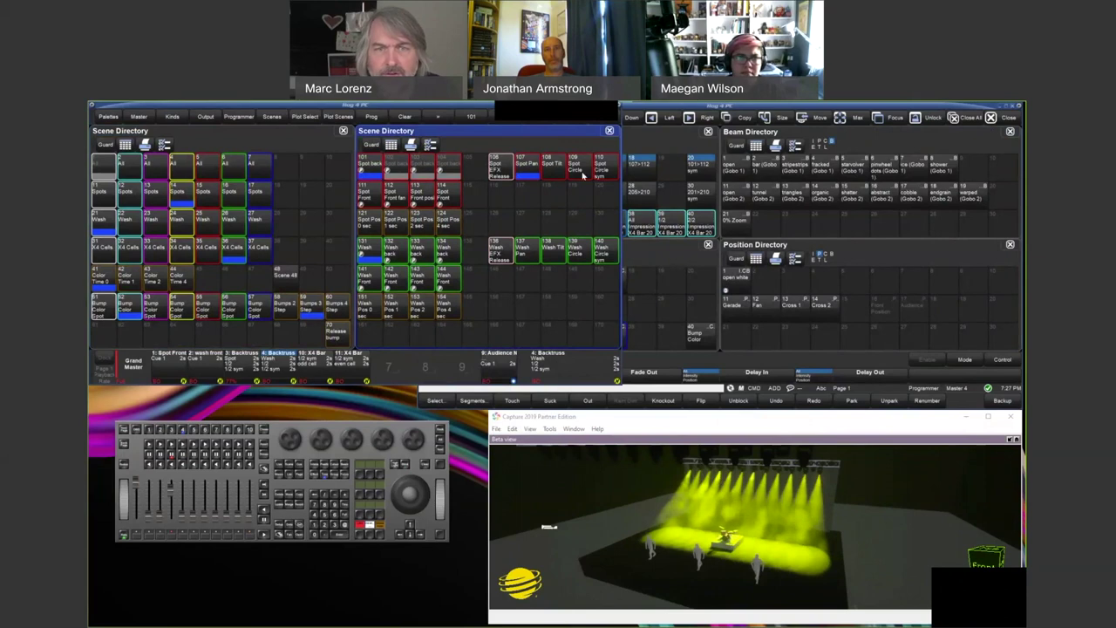
left_click(580, 170)
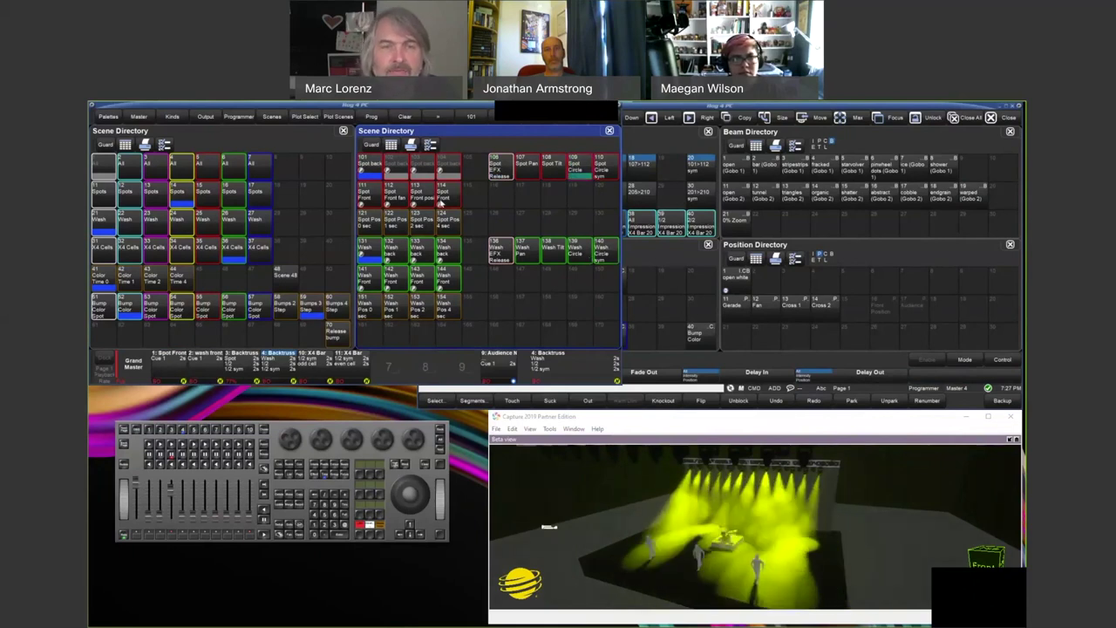
left_click(425, 175)
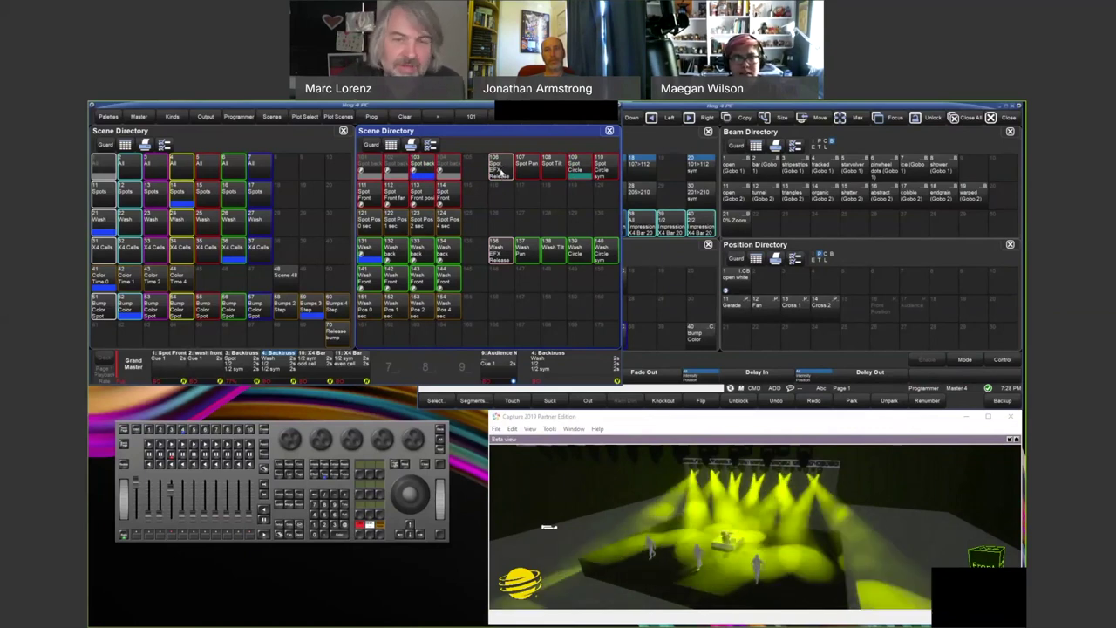
Play Spot EFX Release 106, examine its dummy fixture content, restart Spot Pan 107, and release the effect again with scene 106.
left_click(501, 172)
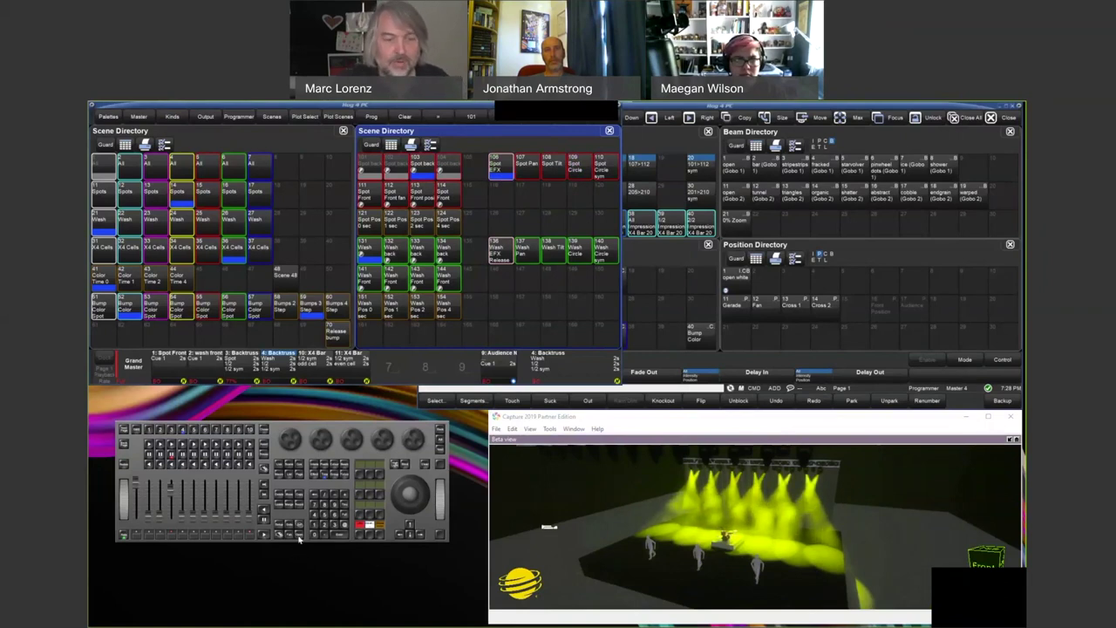
left_click(506, 170)
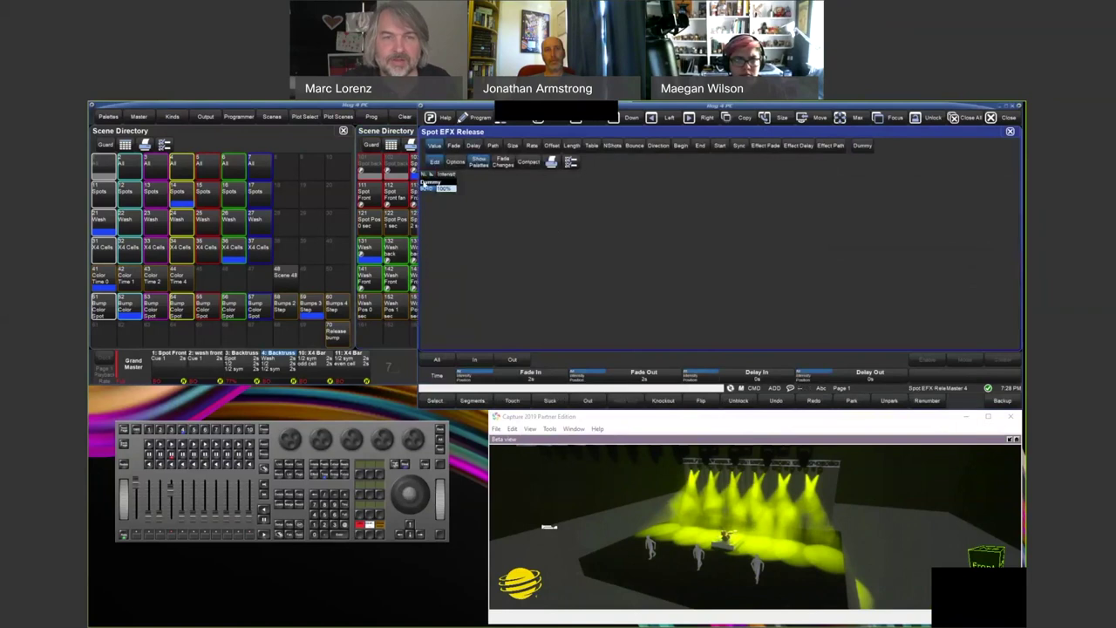
left_click(1010, 131)
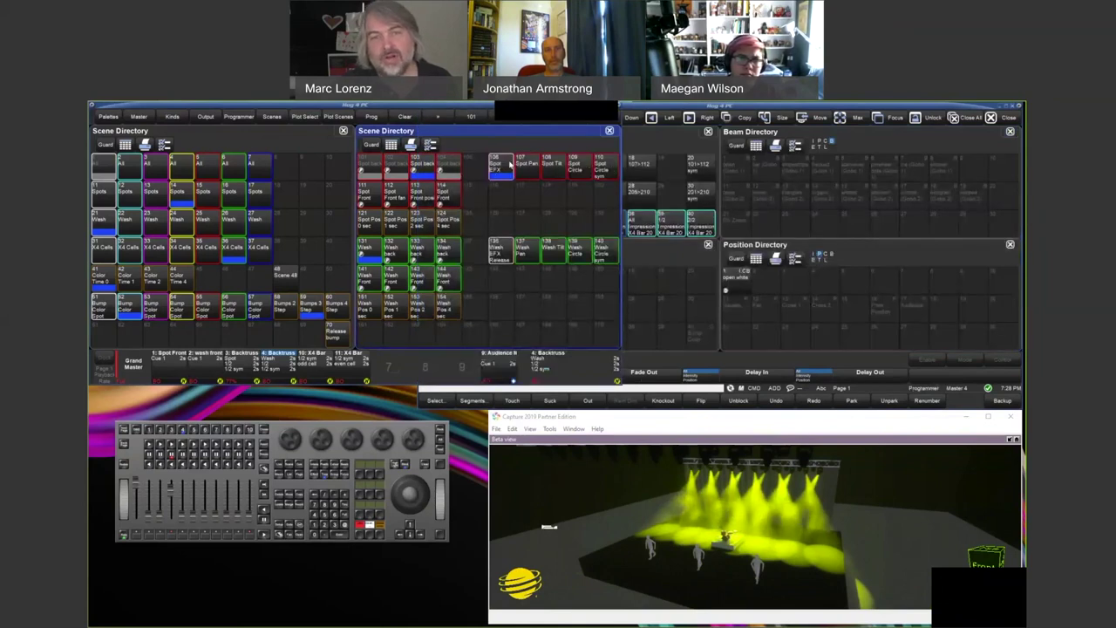
left_click(527, 167)
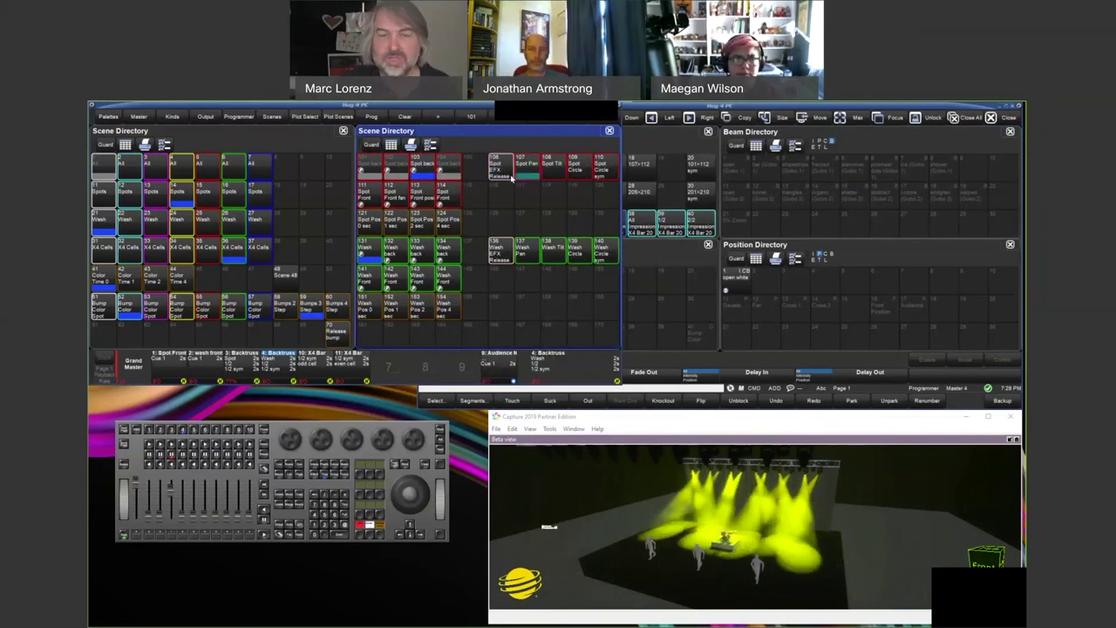
left_click(511, 173)
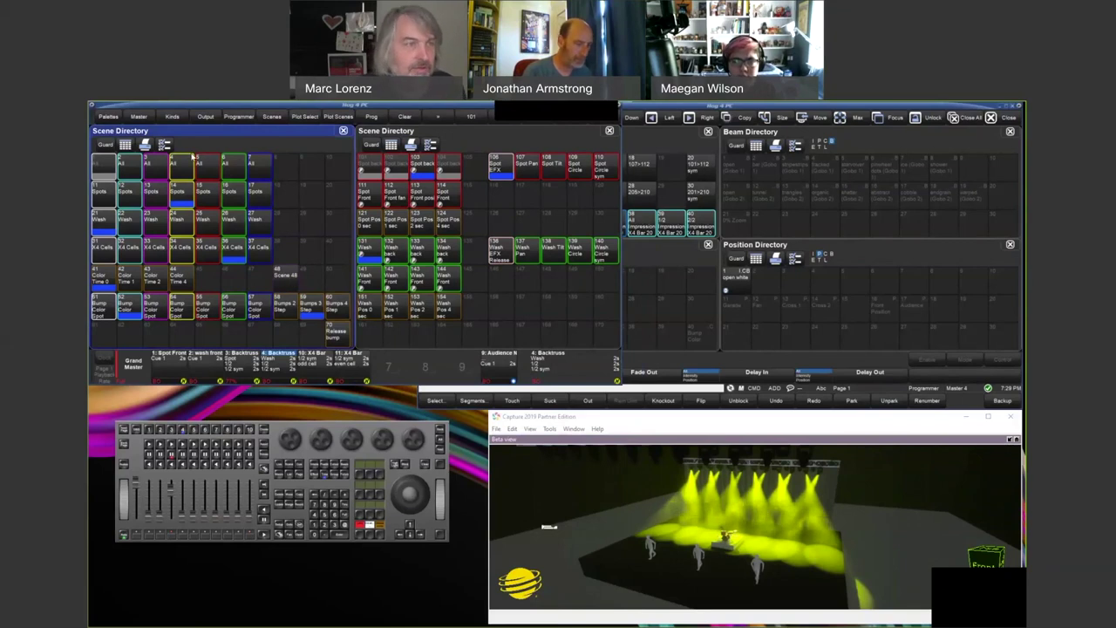
List the color scenes as a spreadsheet, assign the macro GK1 to Scene 48, and reopen the scene directory.
left_click(125, 147)
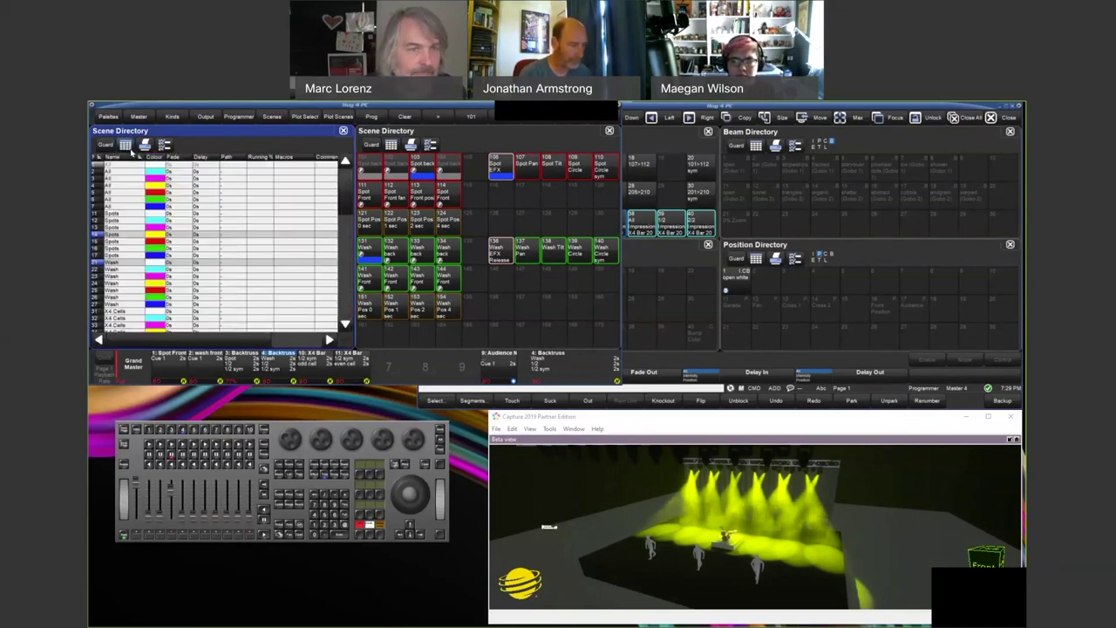
scroll(344, 219, "down", 5)
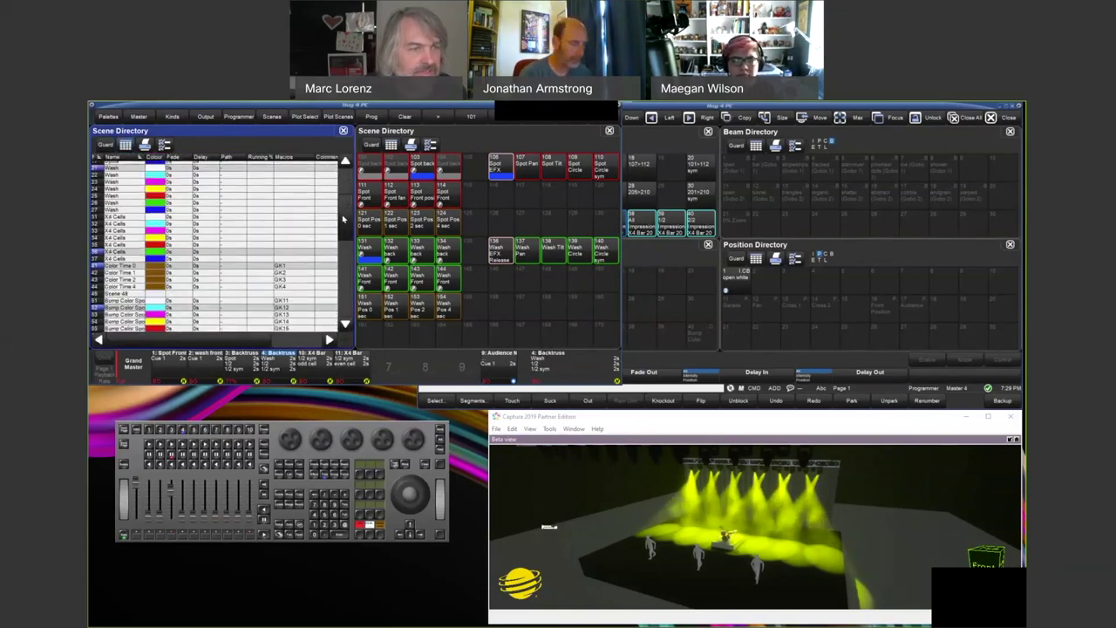
scroll(237, 262, "down", 2)
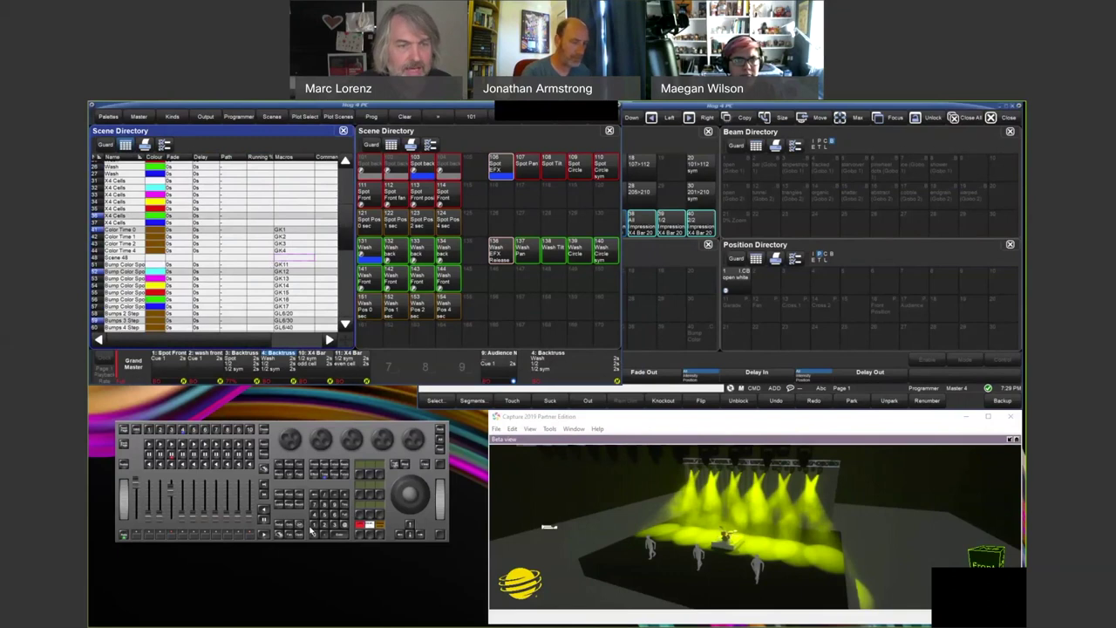
left_click(281, 165)
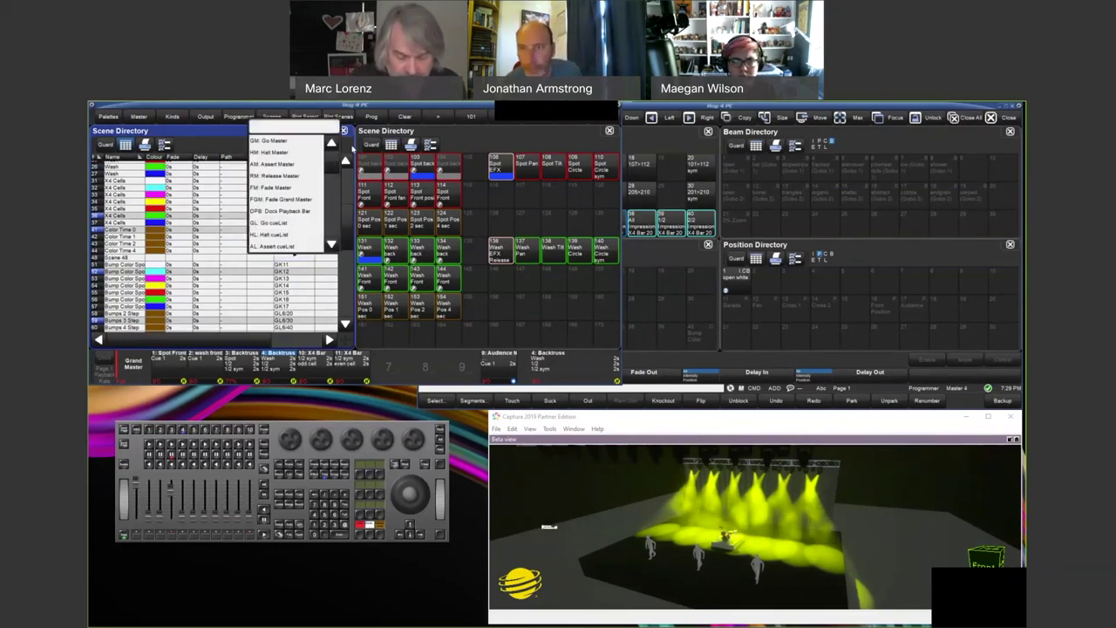
type("GK:1")
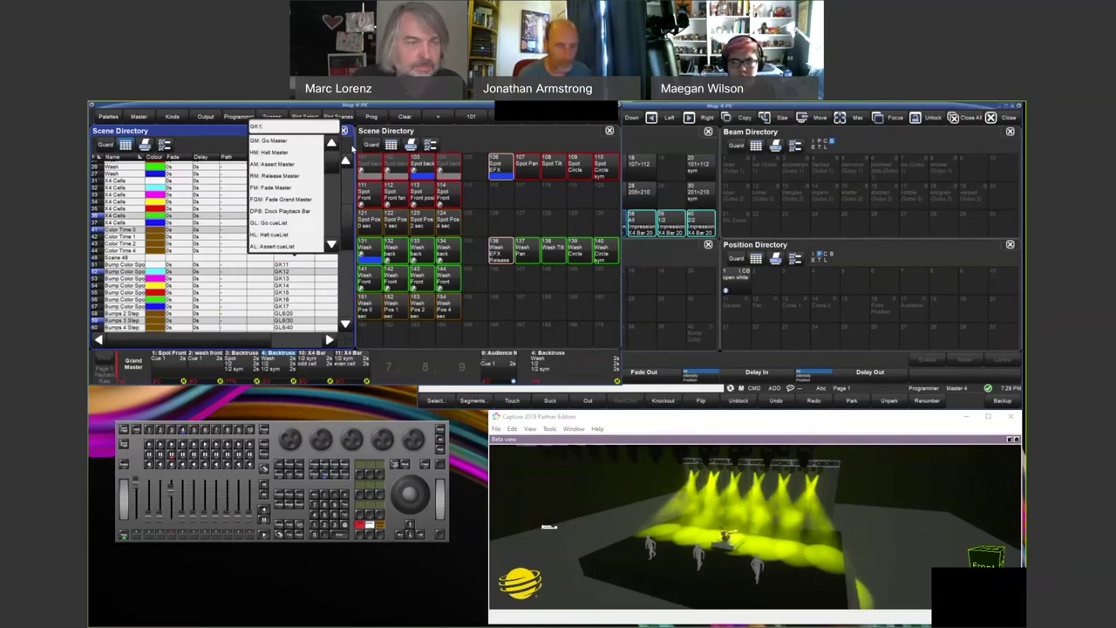
key("Return")
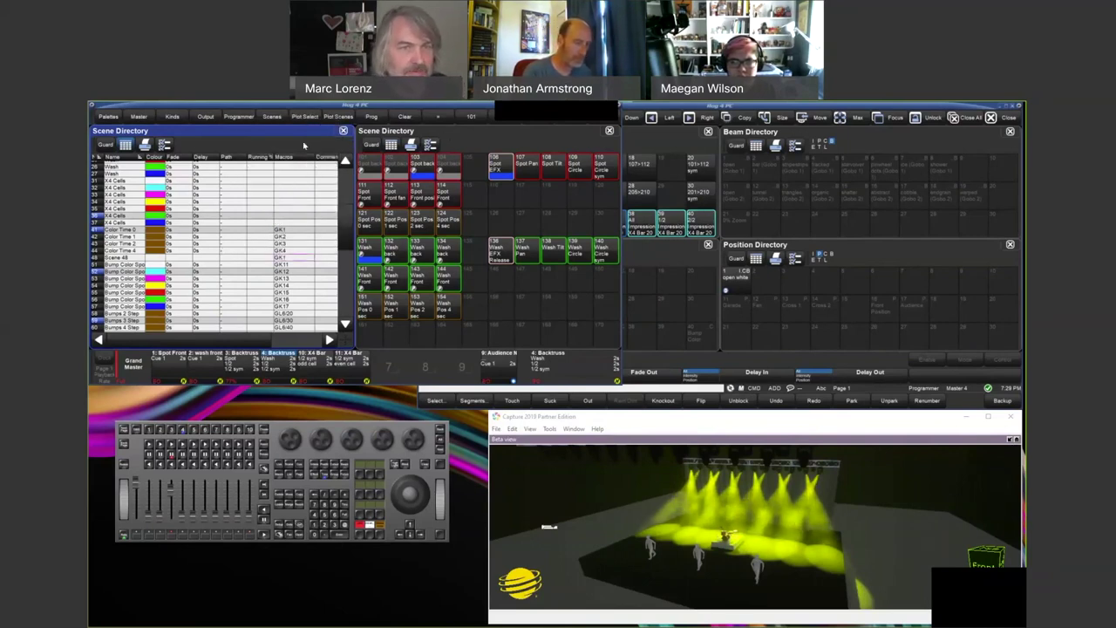
key("Escape")
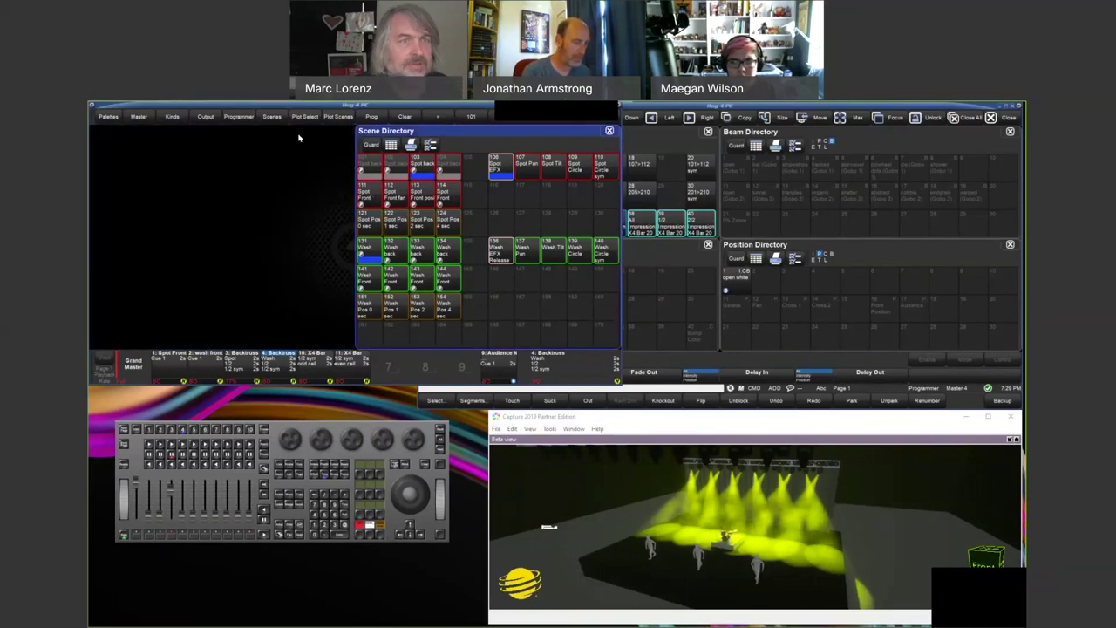
left_click(273, 116)
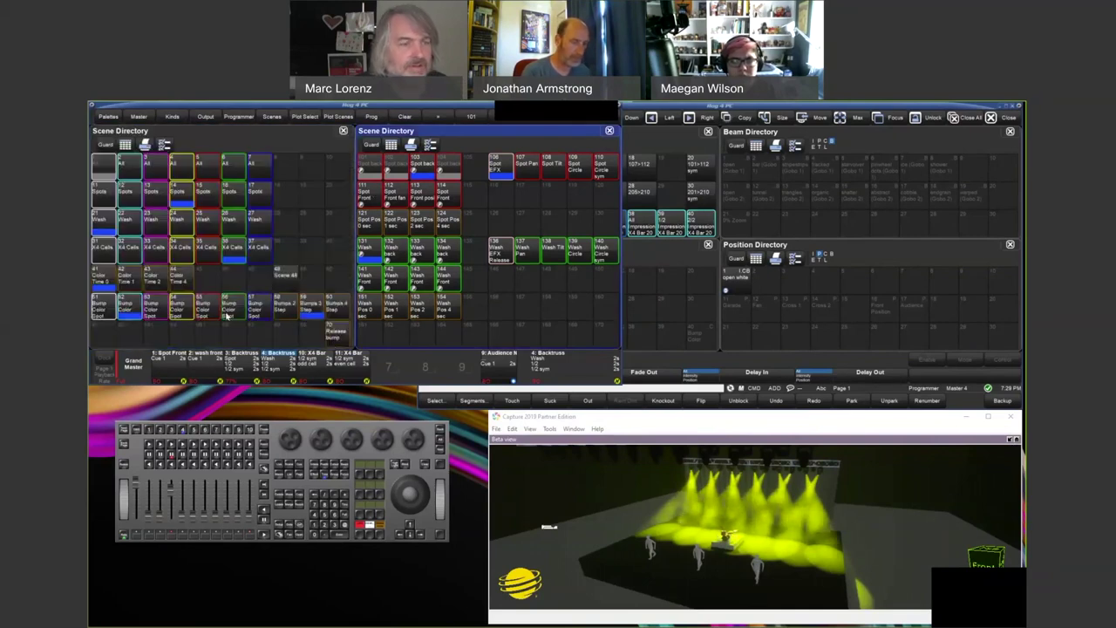
Play the Color Time 4 scene 44 and briefly view the scene directory as a spreadsheet.
left_click(180, 277)
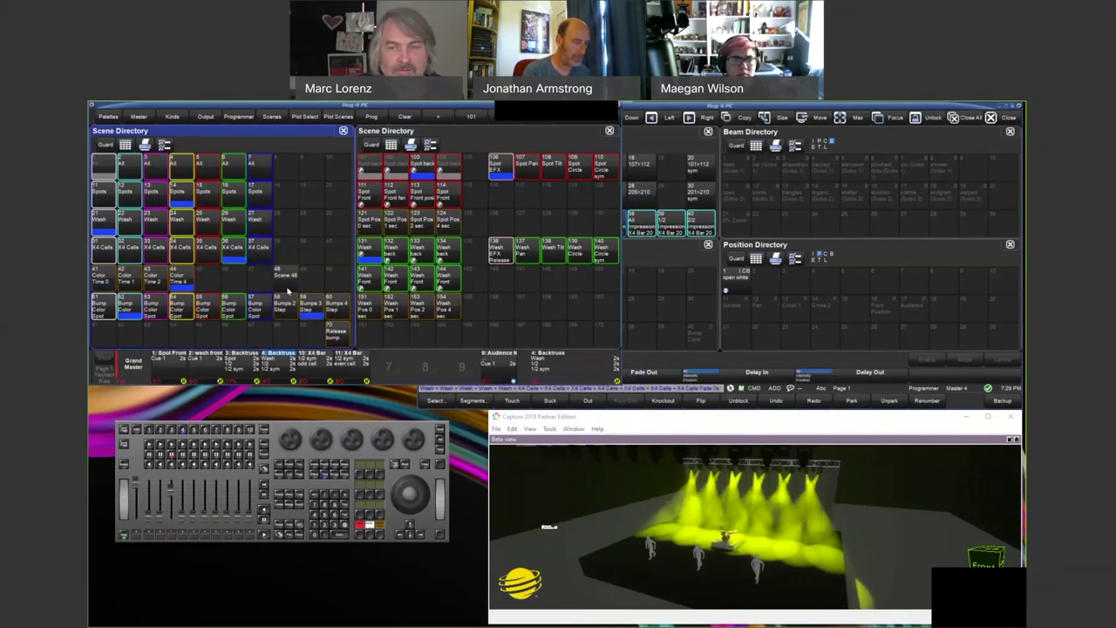
left_click(164, 144)
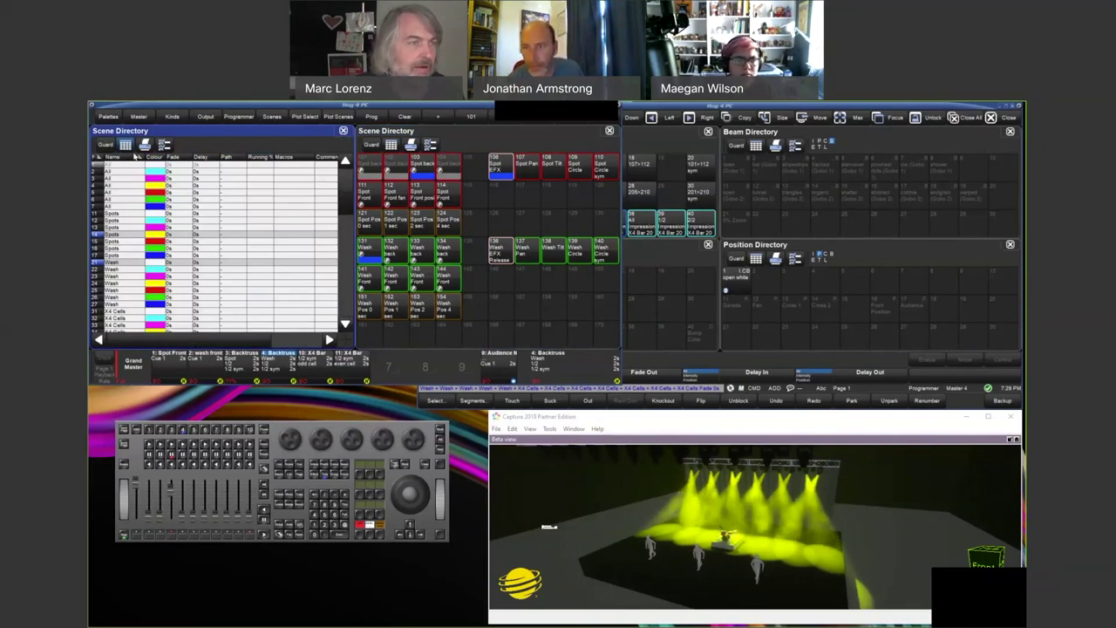
left_click(164, 144)
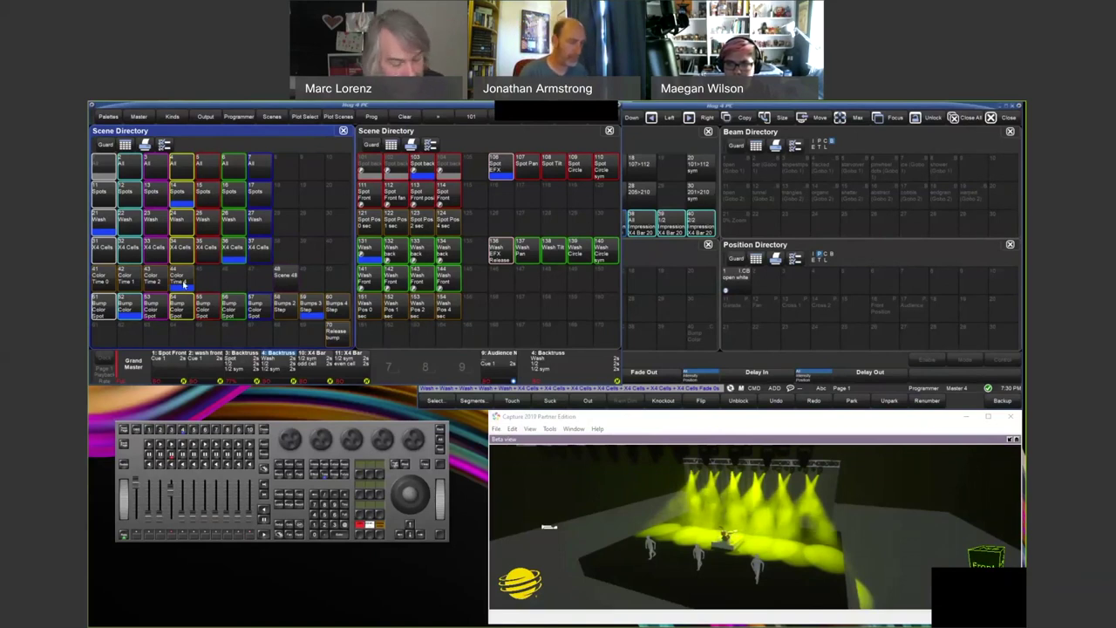
Open the Color Time 4 scene to examine its dummy fixture content, and close it.
key("o")
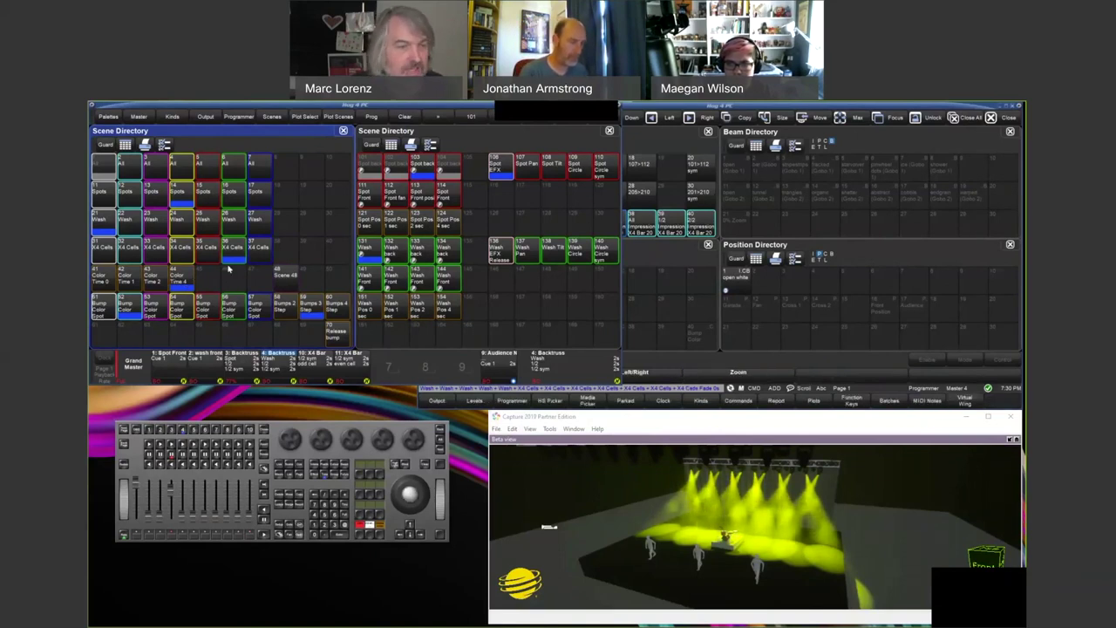
left_click(186, 283)
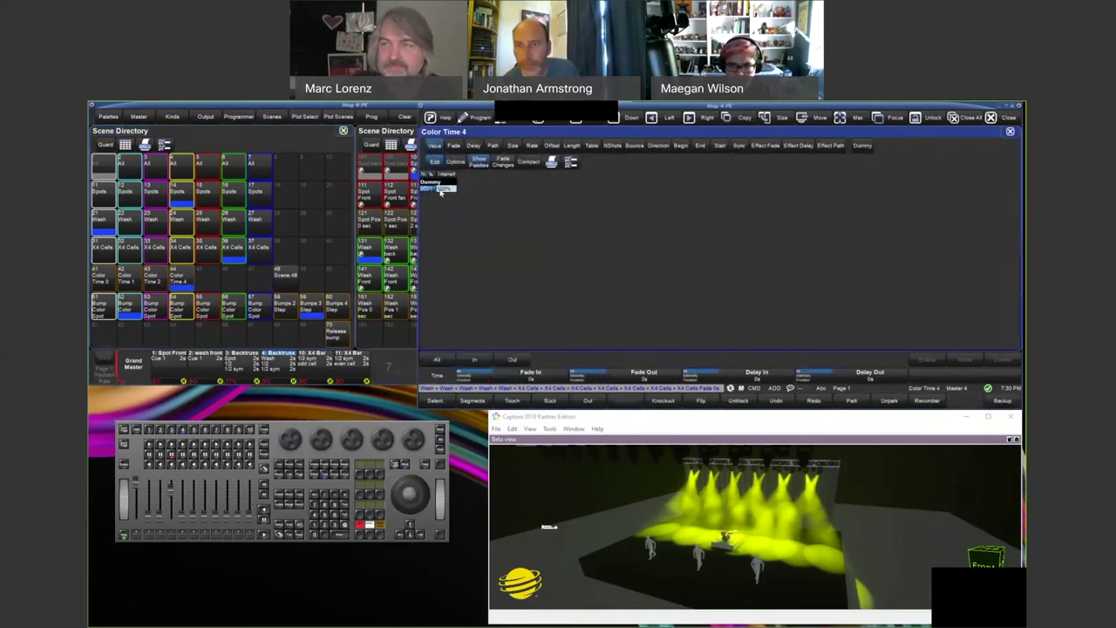
left_click(1011, 133)
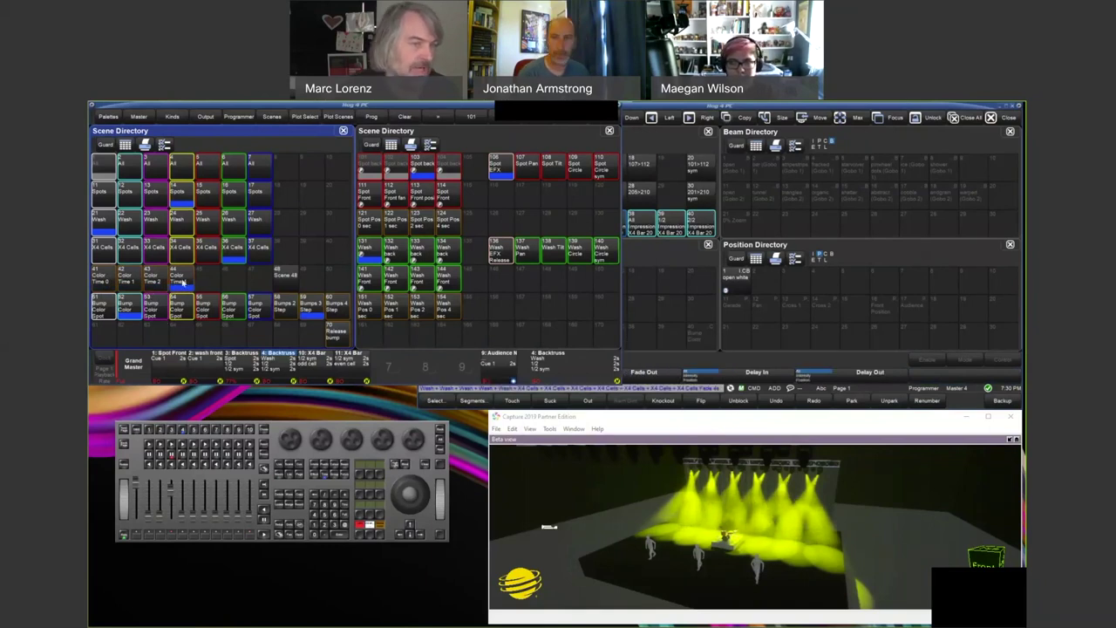
Play the Color Time 1 and Color Time 0 scenes, and the green X4 Cells color scene 36.
left_click(129, 281)
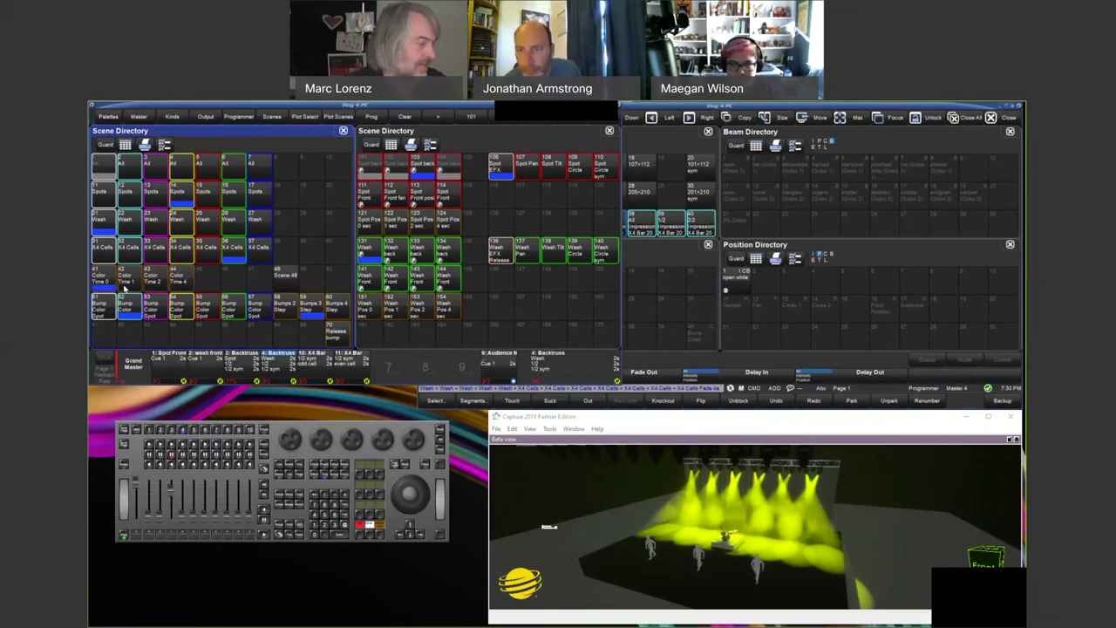
left_click(106, 283)
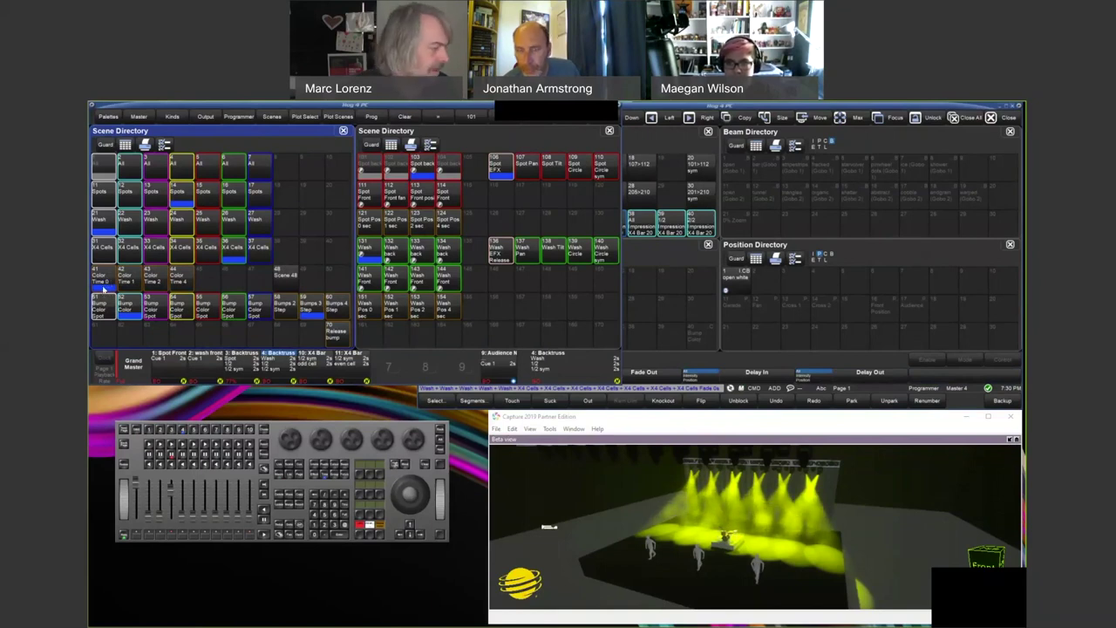
left_click(229, 248)
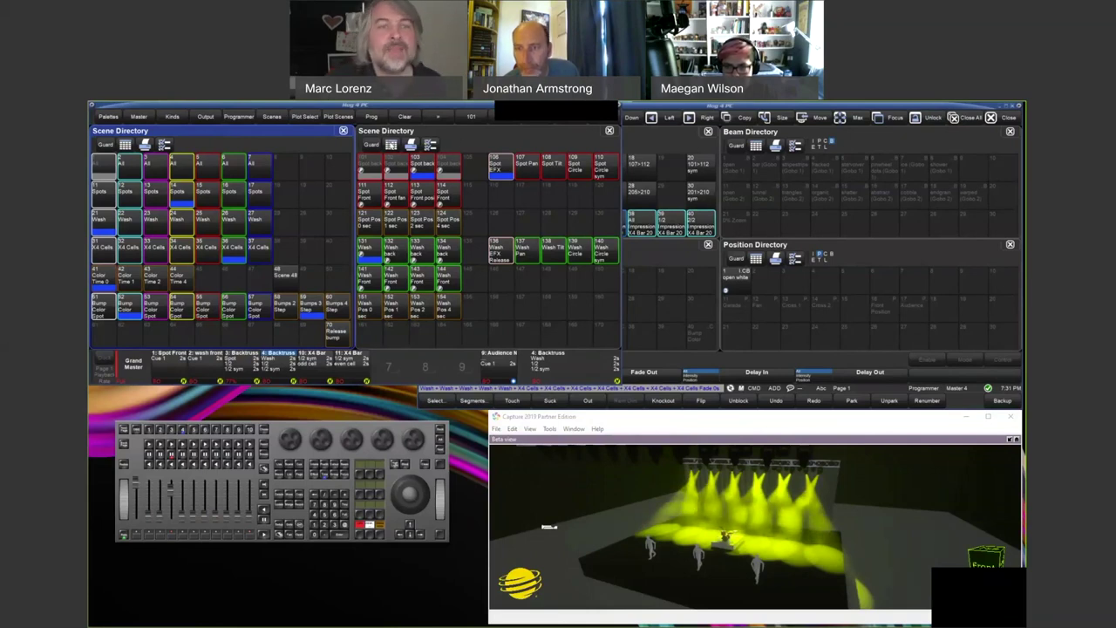
Examine the scenes' macros in the spreadsheet listing and the dummy fixture content of Spot EFX Release 106.
left_click(392, 144)
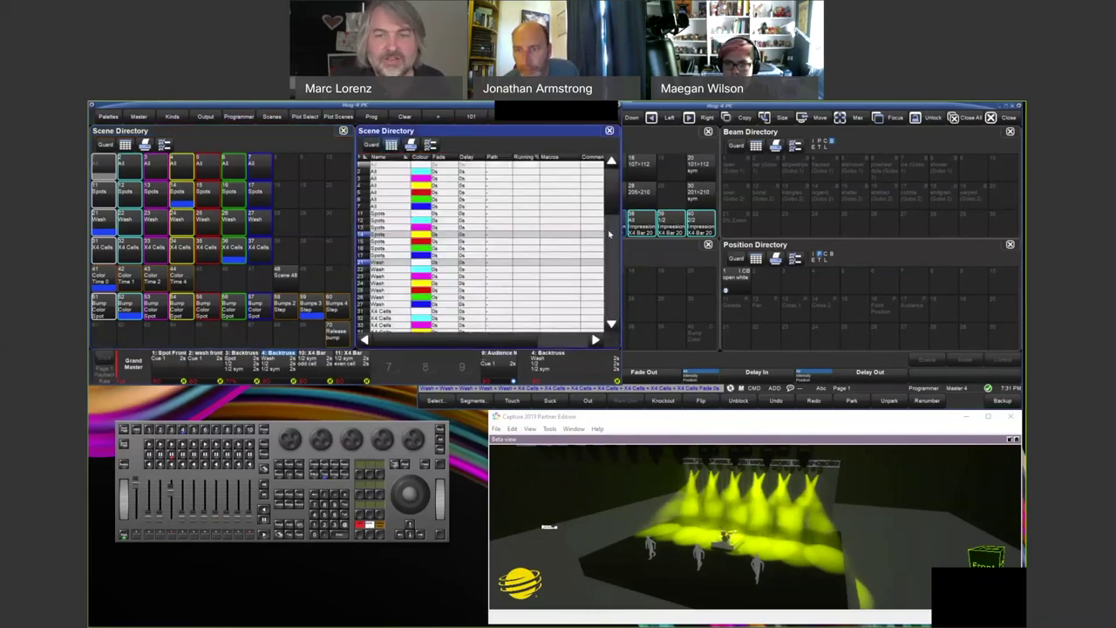
scroll(610, 203, "down", 4)
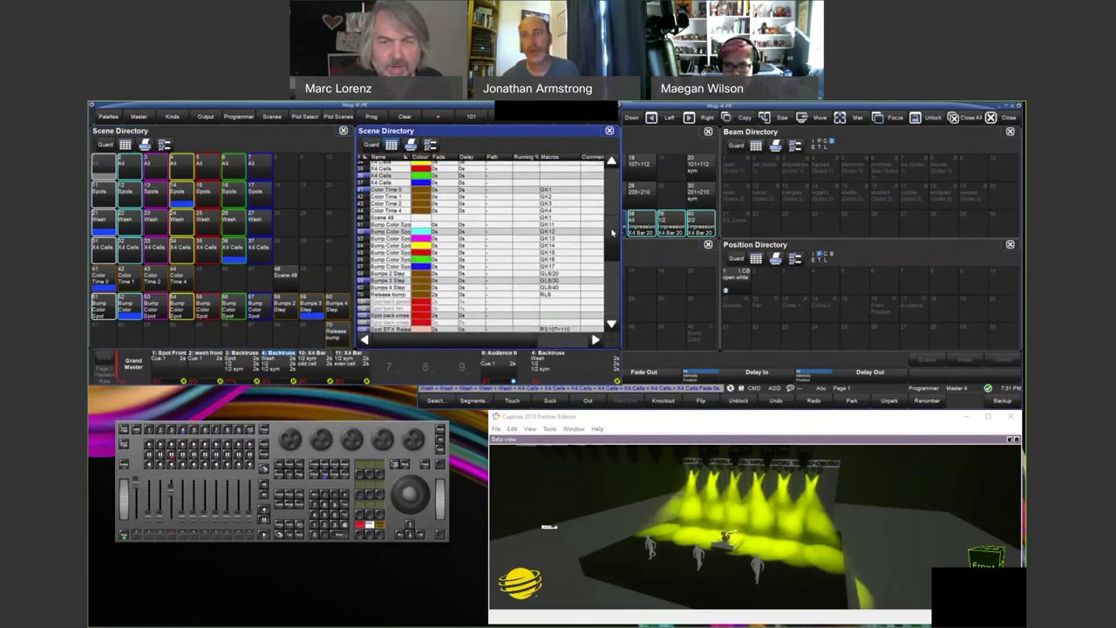
scroll(612, 253, "down", 2)
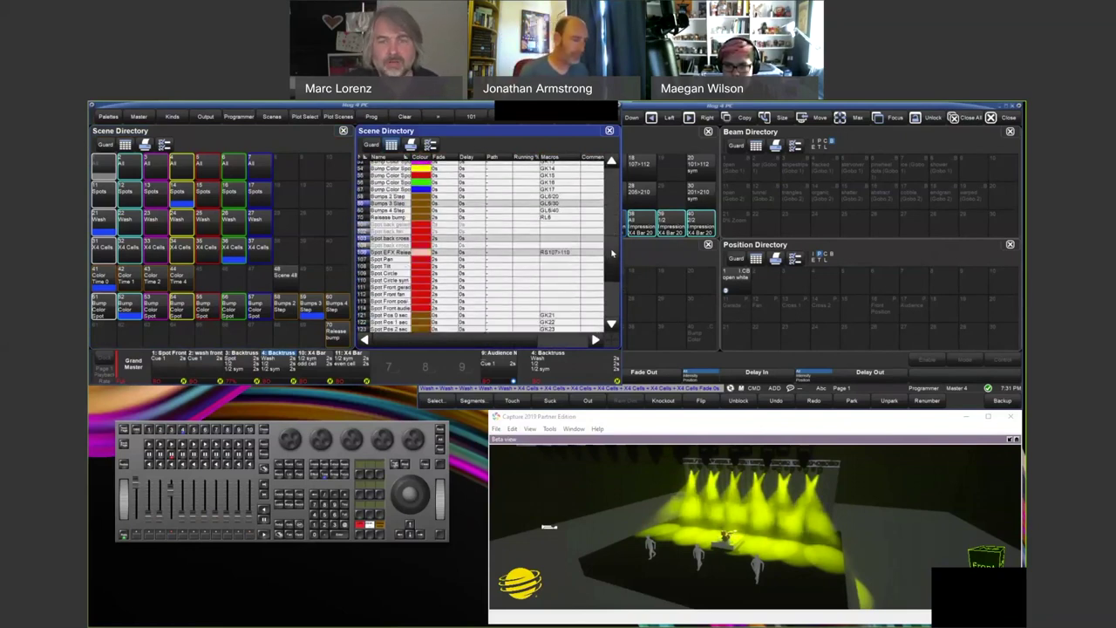
scroll(540, 258, "up", 1)
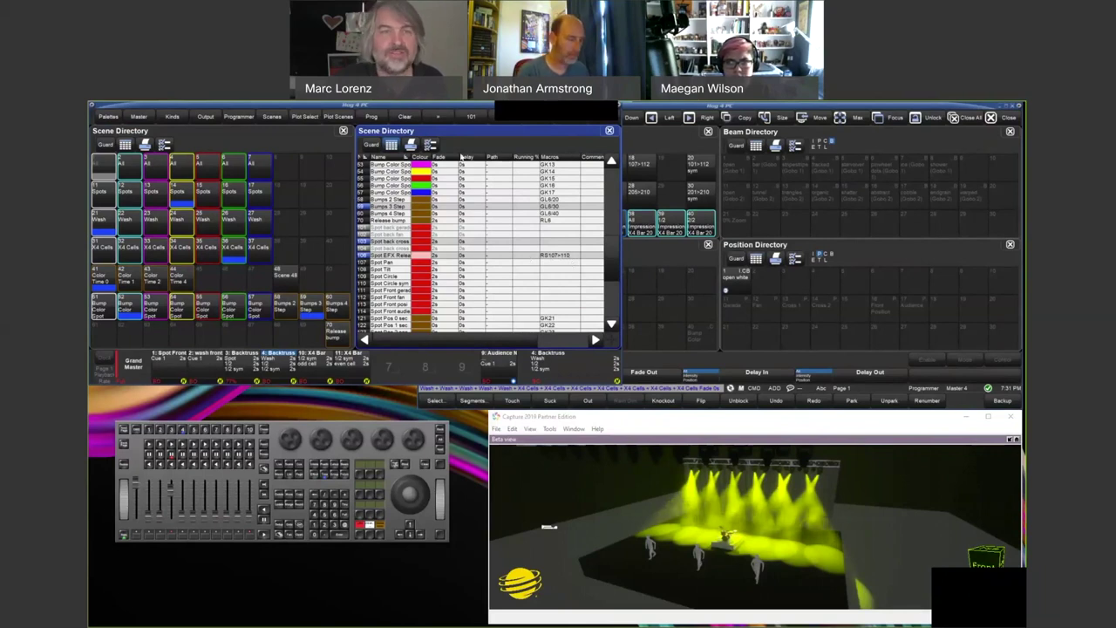
left_click(392, 145)
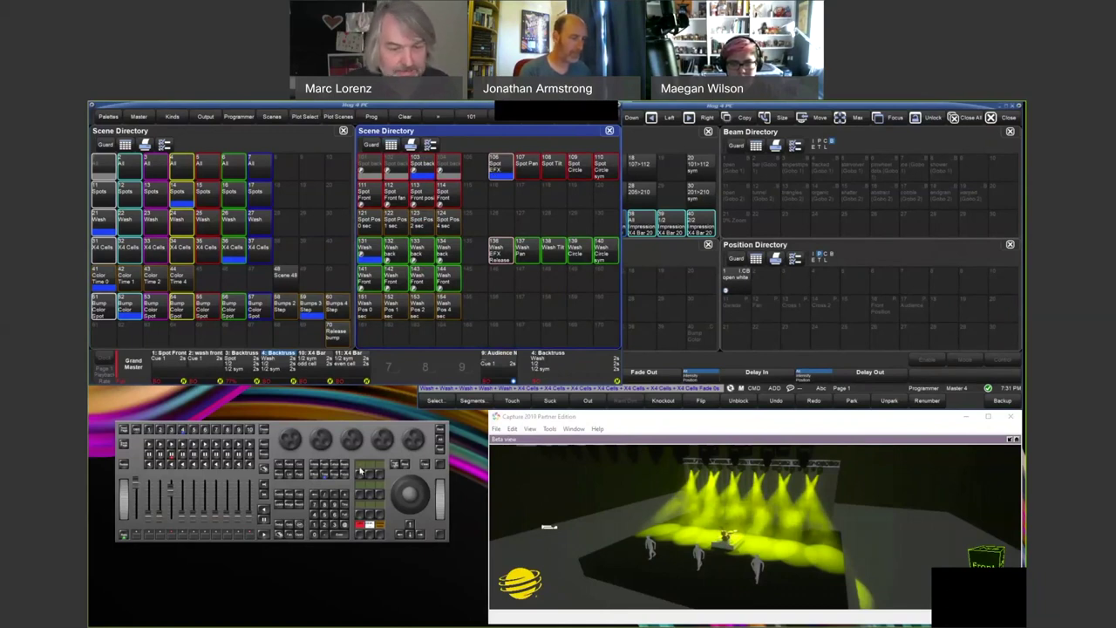
left_click(510, 171)
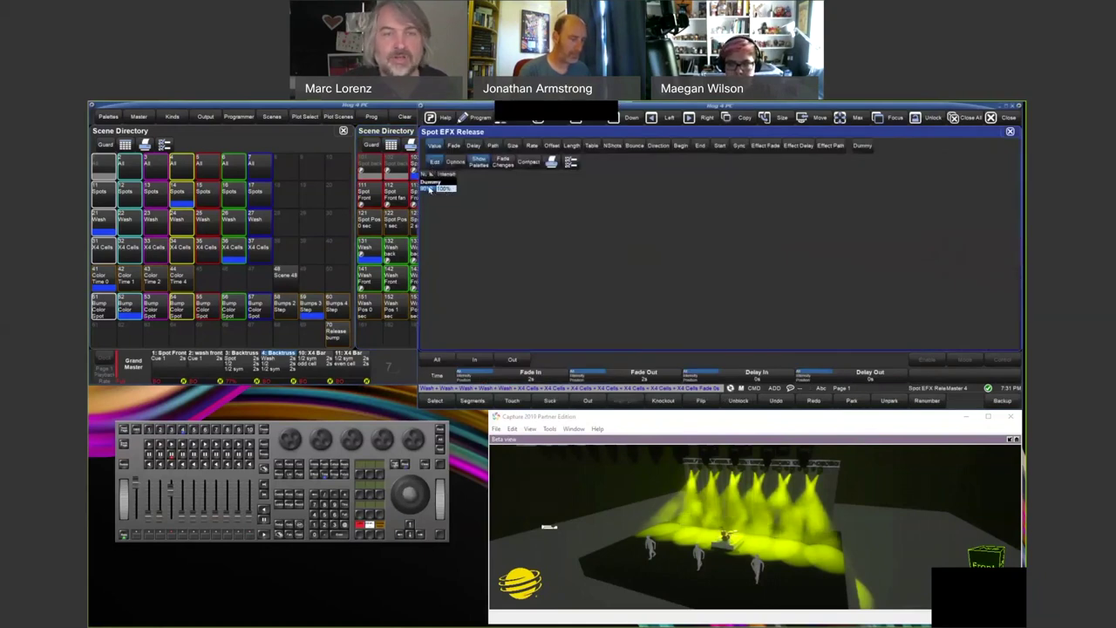
left_click(1010, 130)
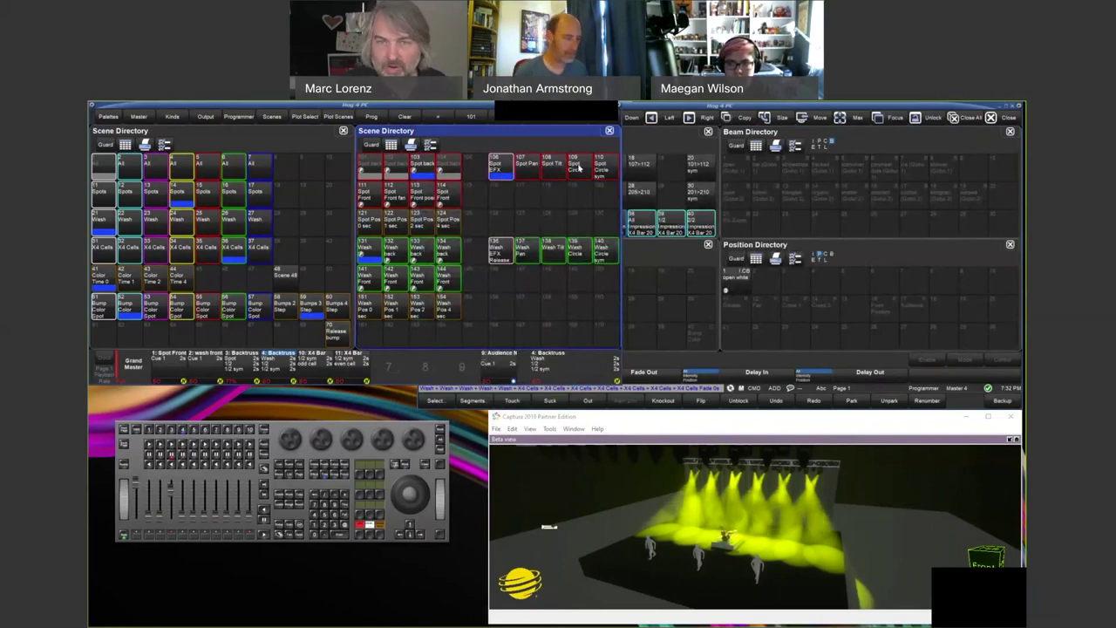
Play the effect scenes Spot Pan 107, Spot Tilt 108 and Spot Circle sym 110, and release them with Spot EFX Release 106.
left_click(532, 176)
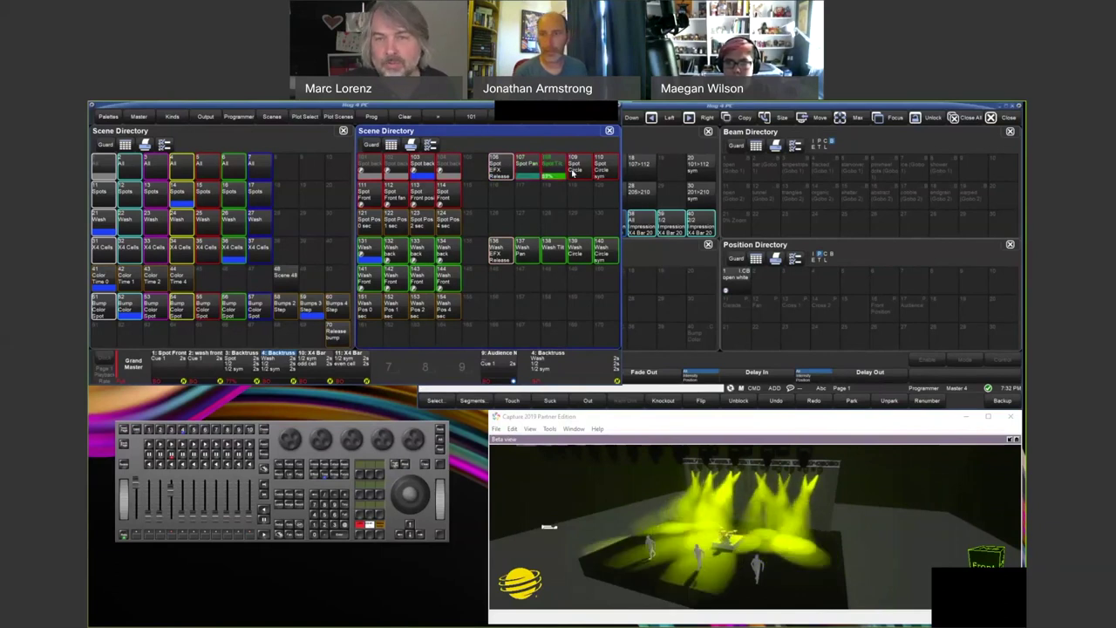
left_click(559, 174)
left_click(602, 168)
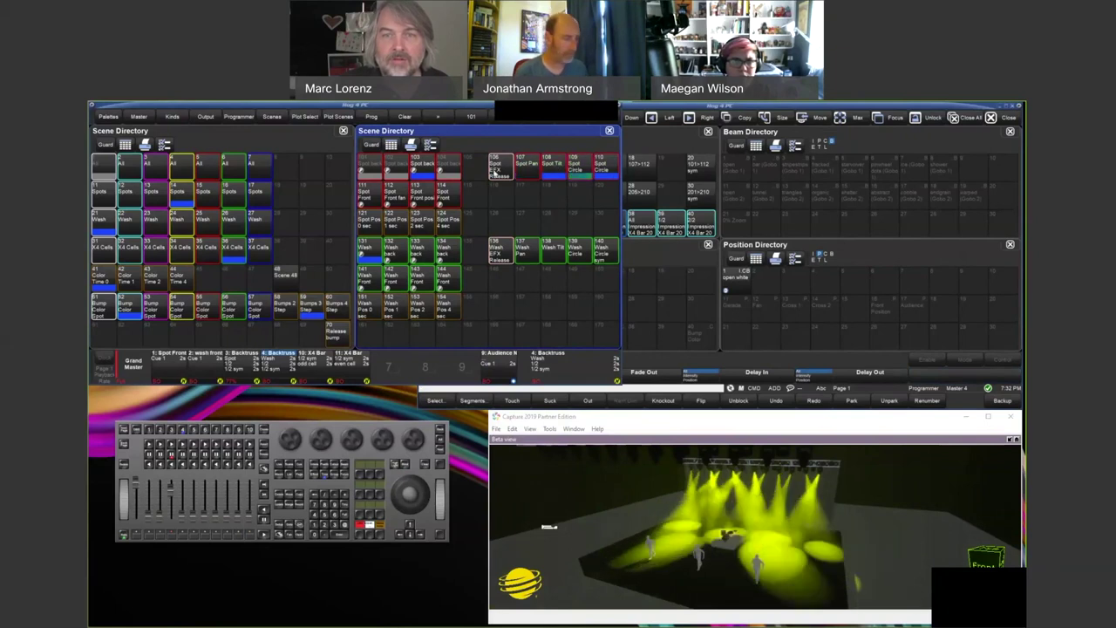
left_click(509, 169)
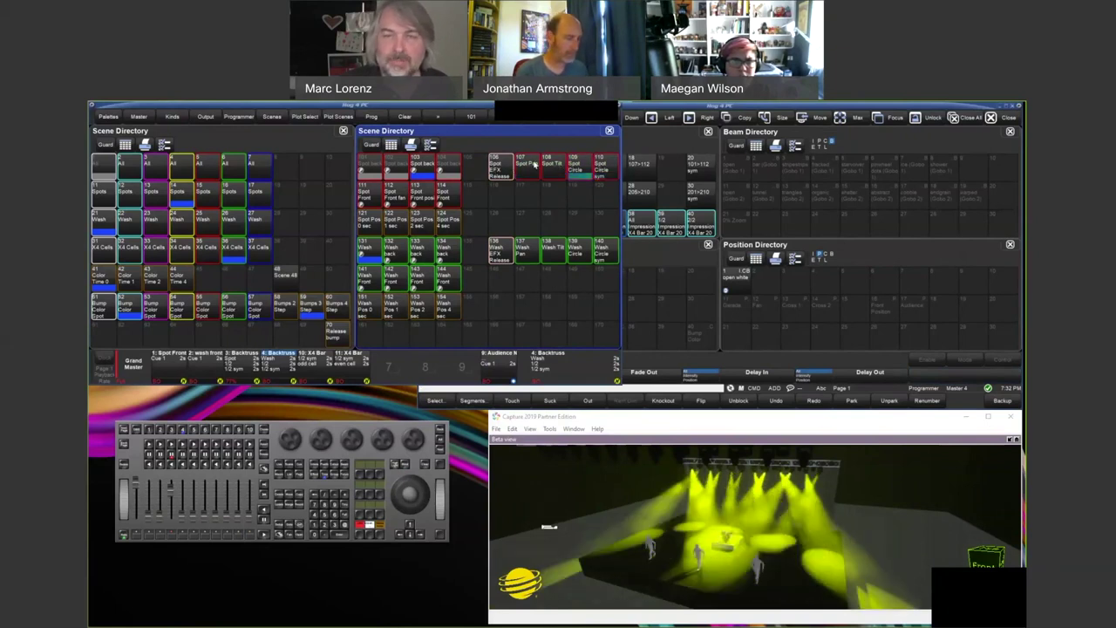
left_click(495, 171)
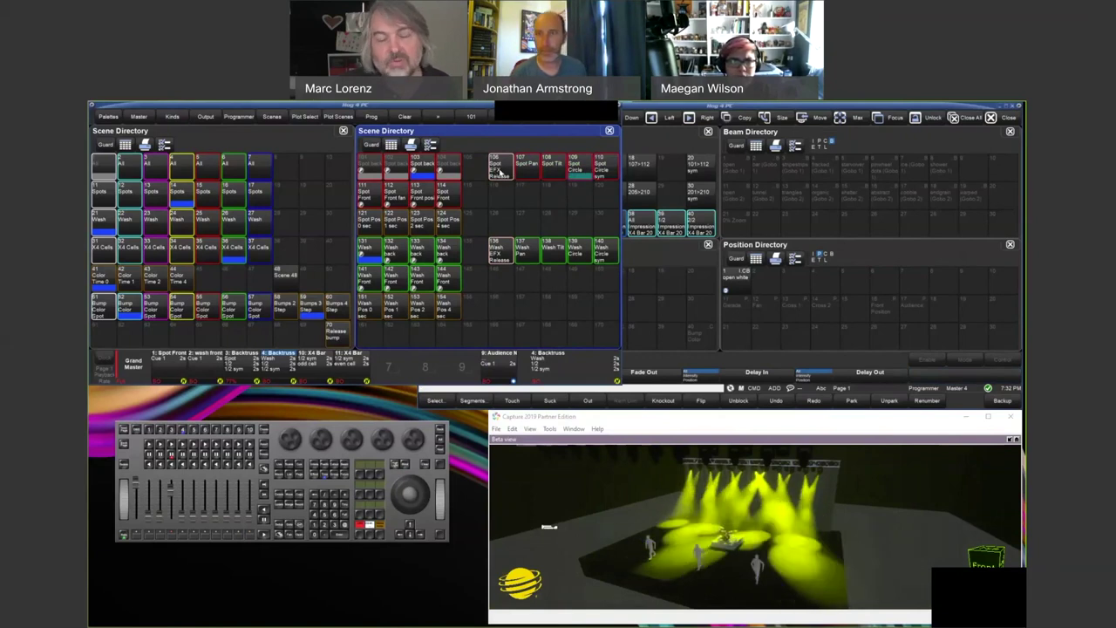
left_click(502, 170)
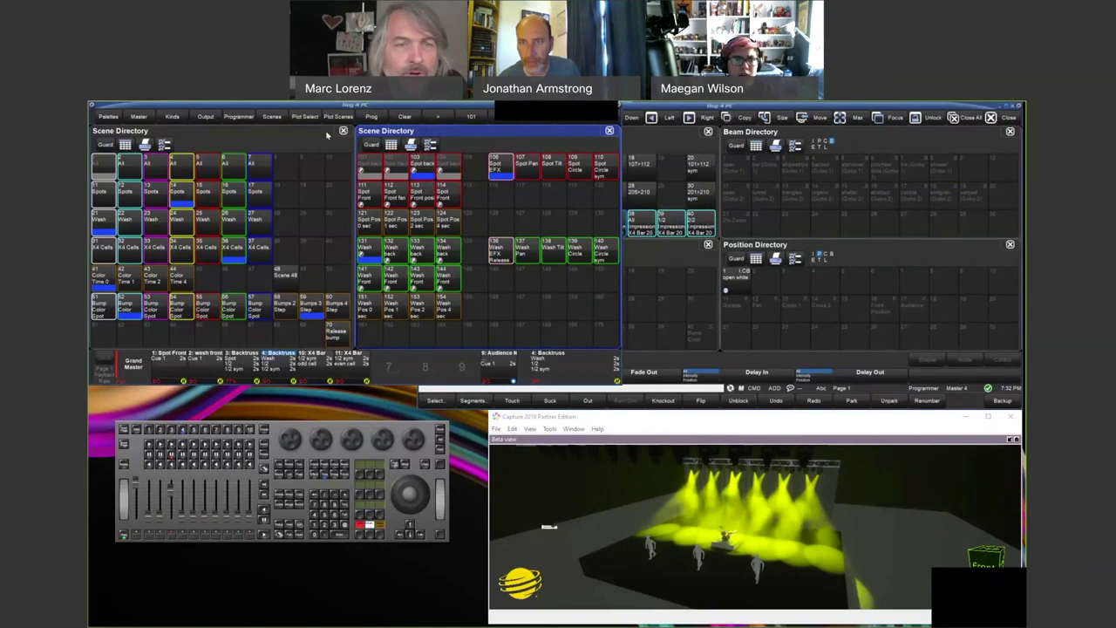
Play the Spot back position scenes 103 and 102, and the Spot Front position scenes 112 and 111.
left_click(424, 173)
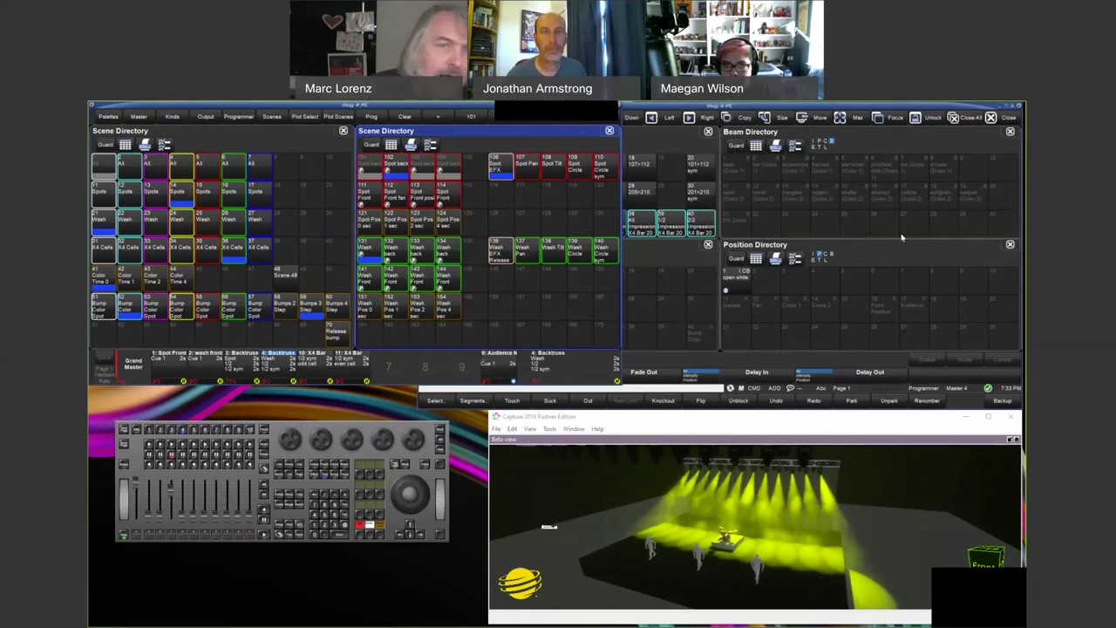
left_click(415, 171)
left_click(400, 171)
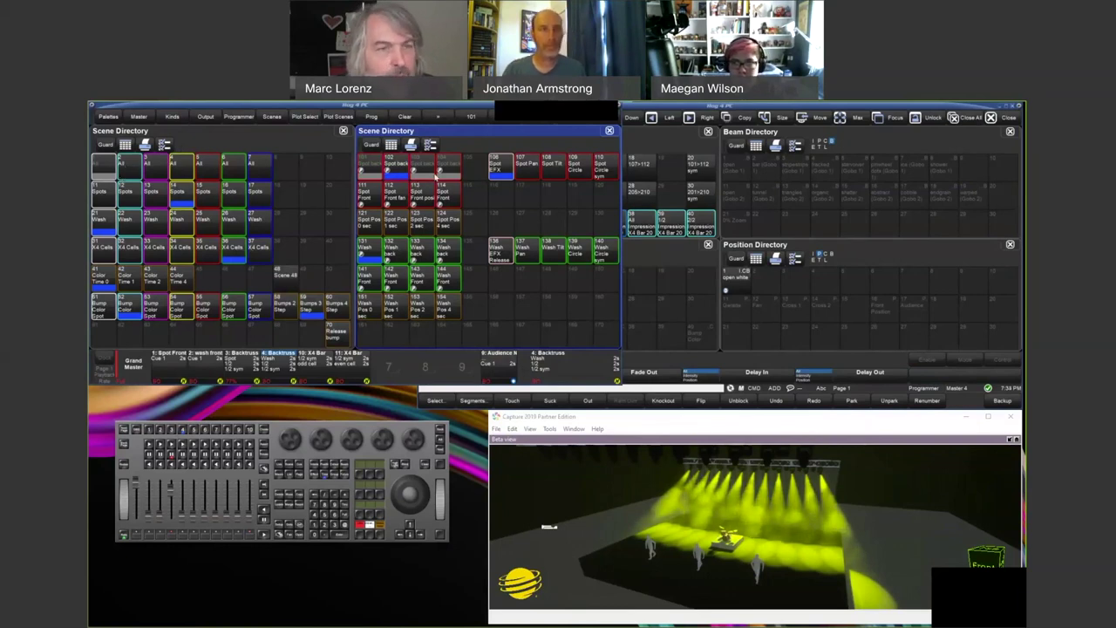
left_click(401, 198)
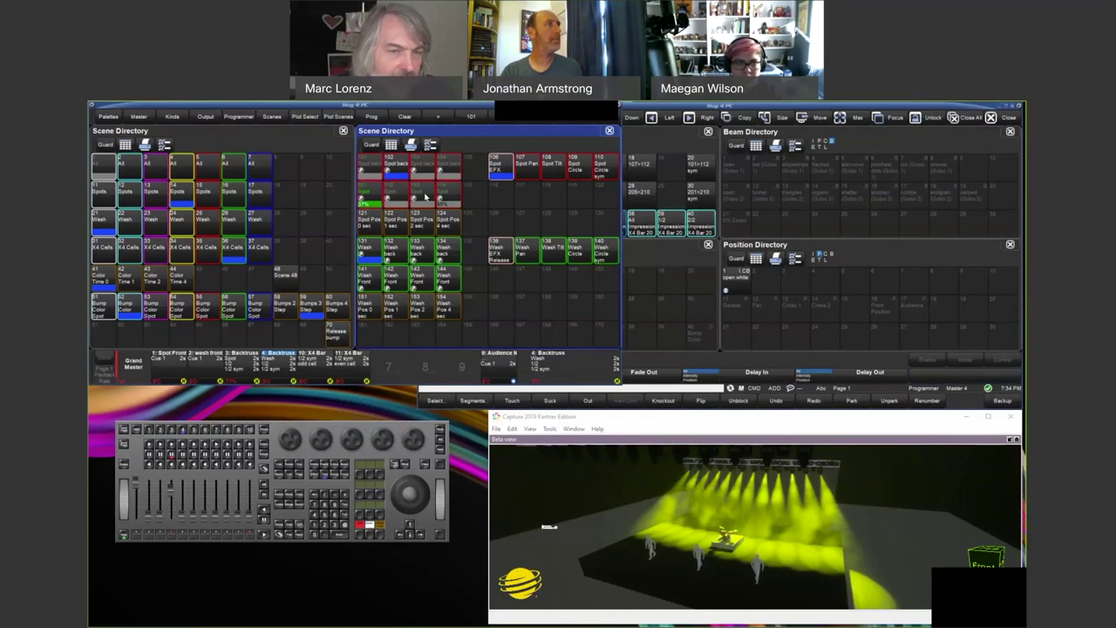
left_click(378, 205)
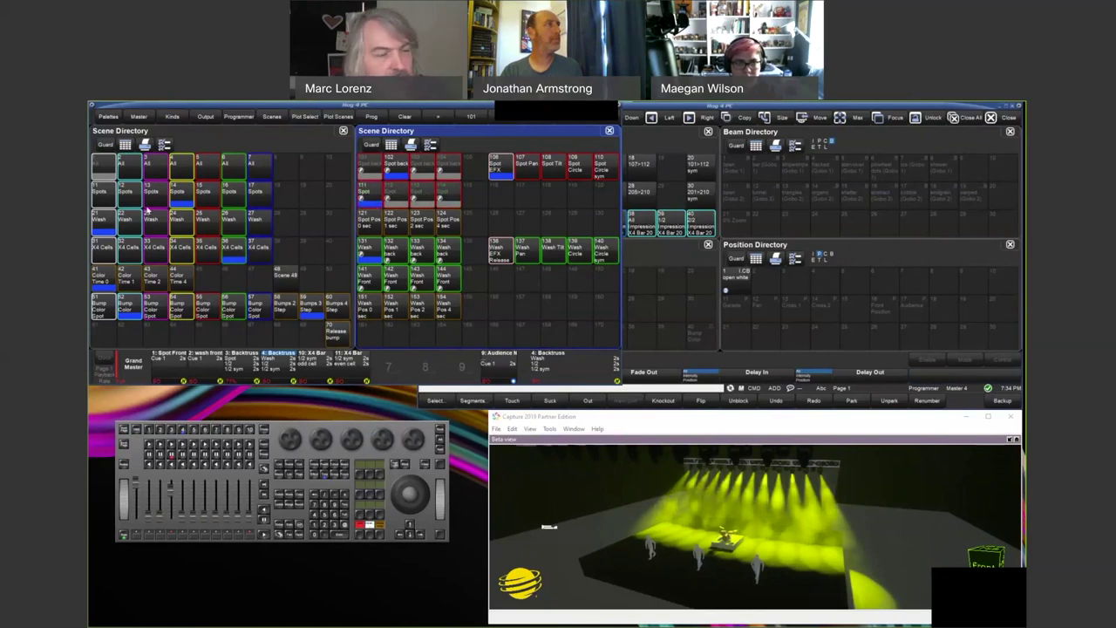
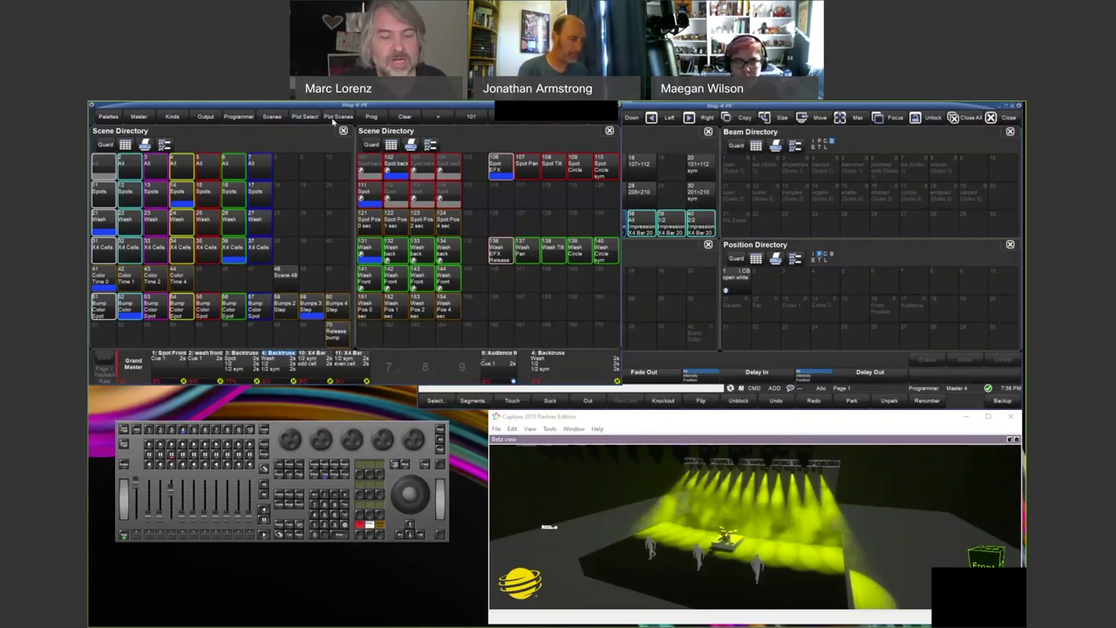
Open the Copy of Rig scene plot and look over its fixtures and embedded scene tiles.
left_click(336, 116)
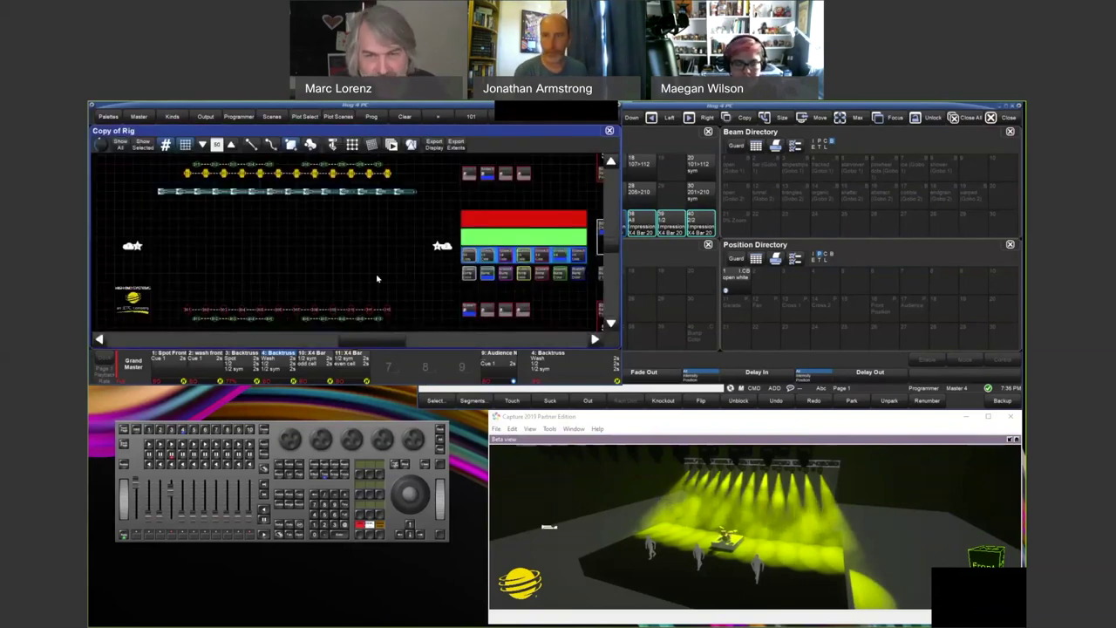
scroll(376, 278, "down", 2)
scroll(377, 279, "up", 2)
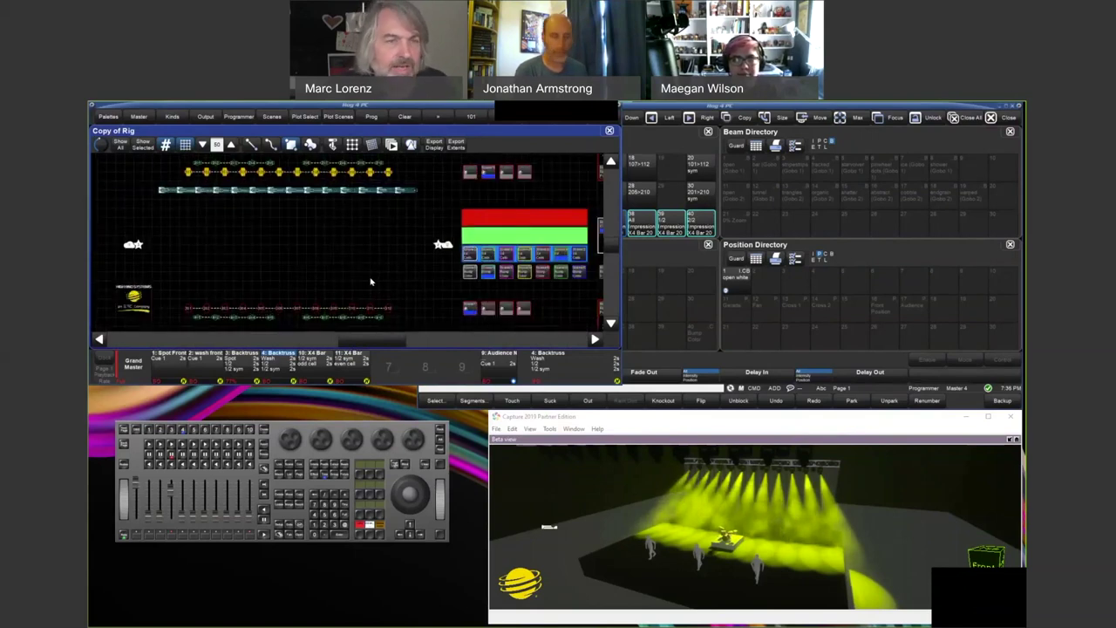
Open the Rig selection plot in an enlarged window, fit all fixtures in view, and select the first few X4 Bar fixtures.
left_click(308, 117)
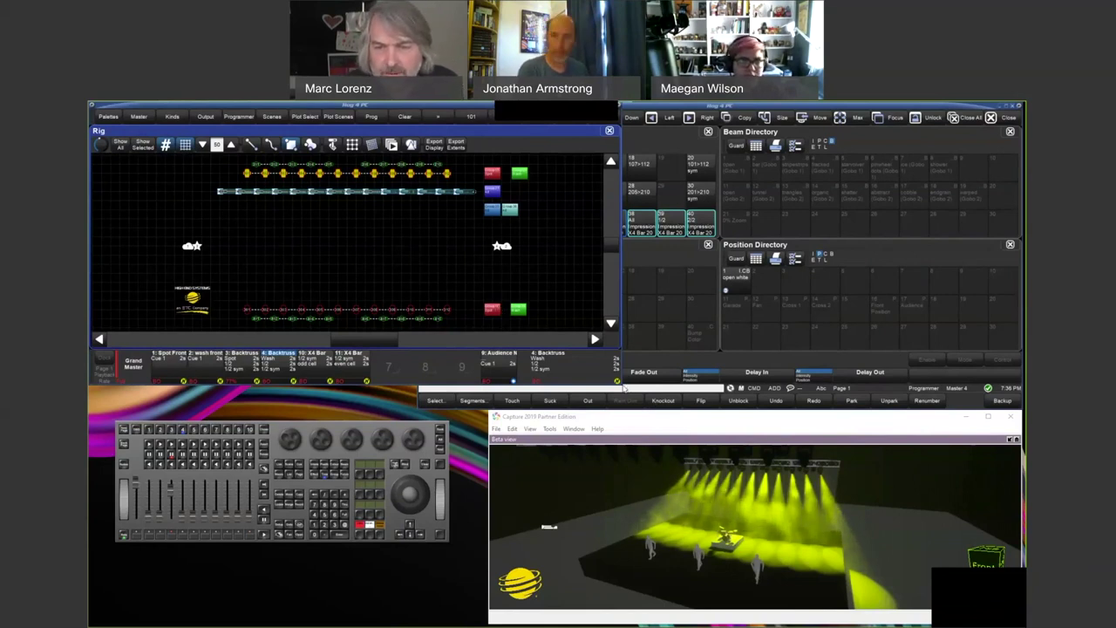
left_click_drag(1022, 407, 1012, 592)
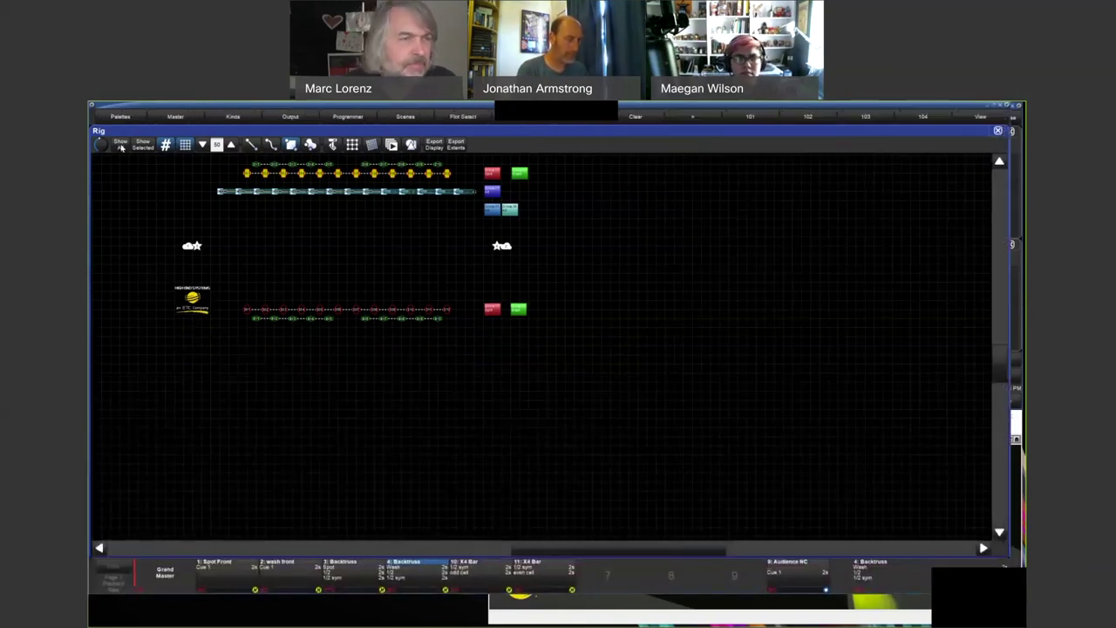
left_click(128, 147)
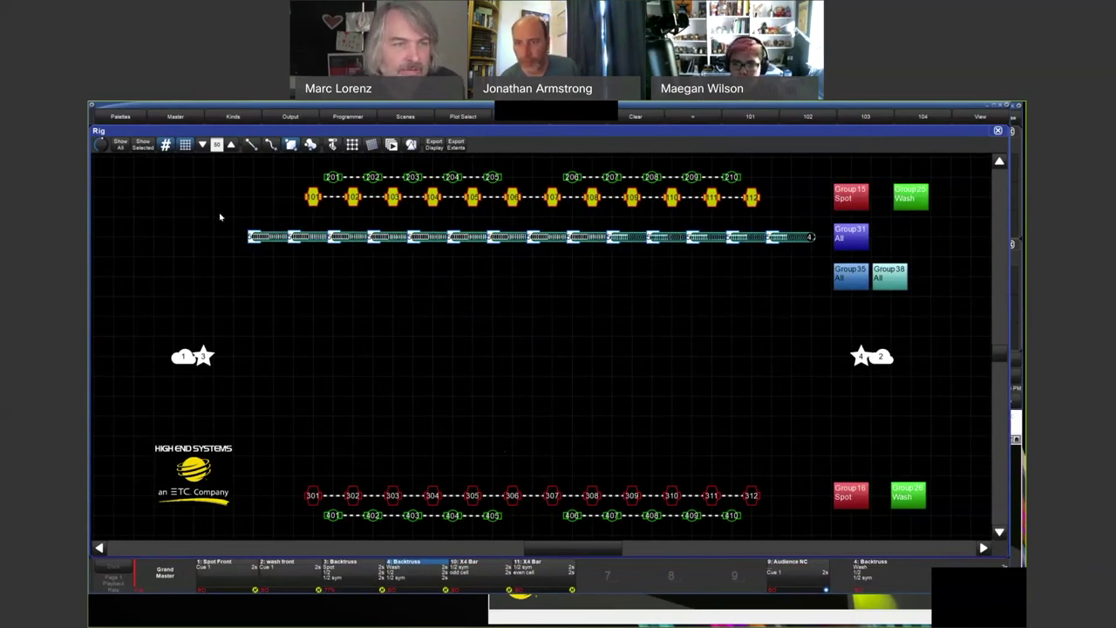
left_click_drag(212, 197, 388, 293)
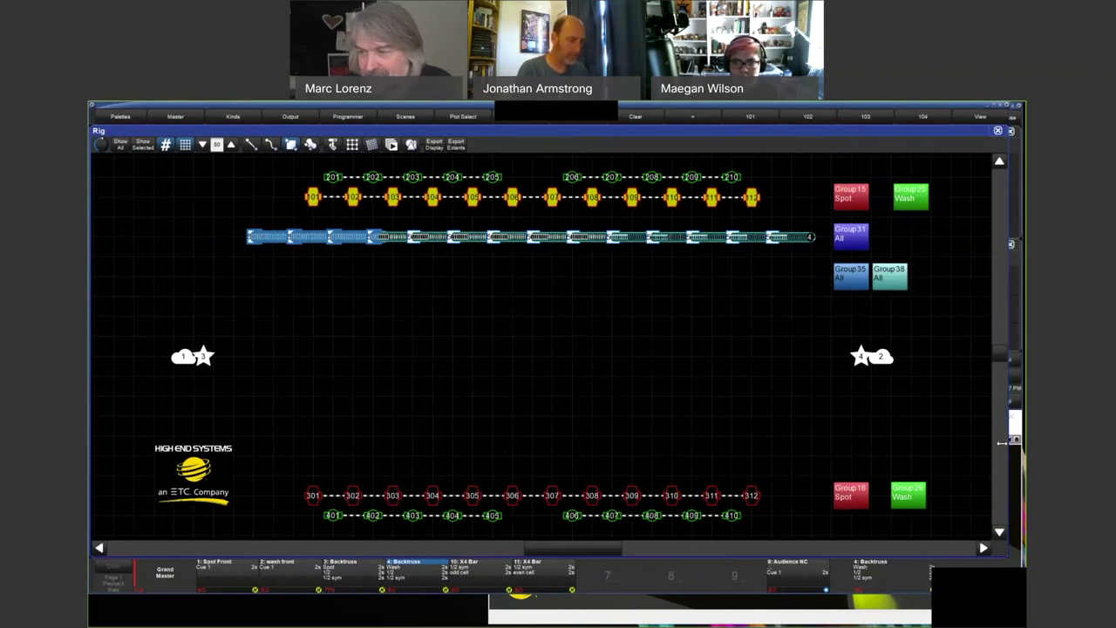
Shrink the Rig plot window to uncover the palette directories and visualizer, and bring the virtual console to the front.
left_click_drag(1006, 446, 667, 350)
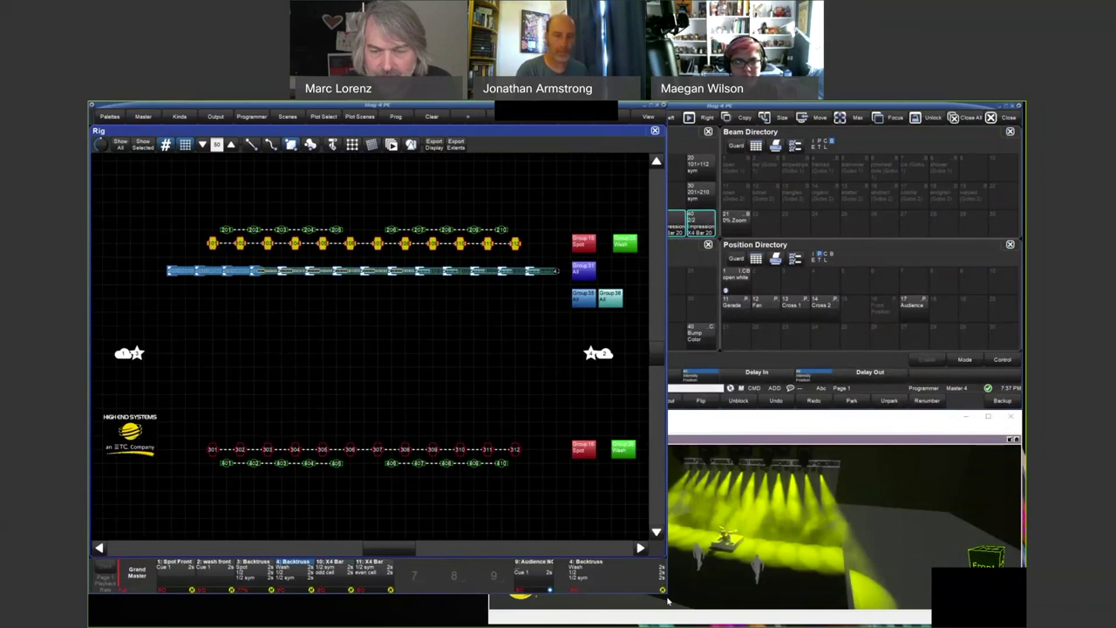
left_click_drag(663, 592, 661, 432)
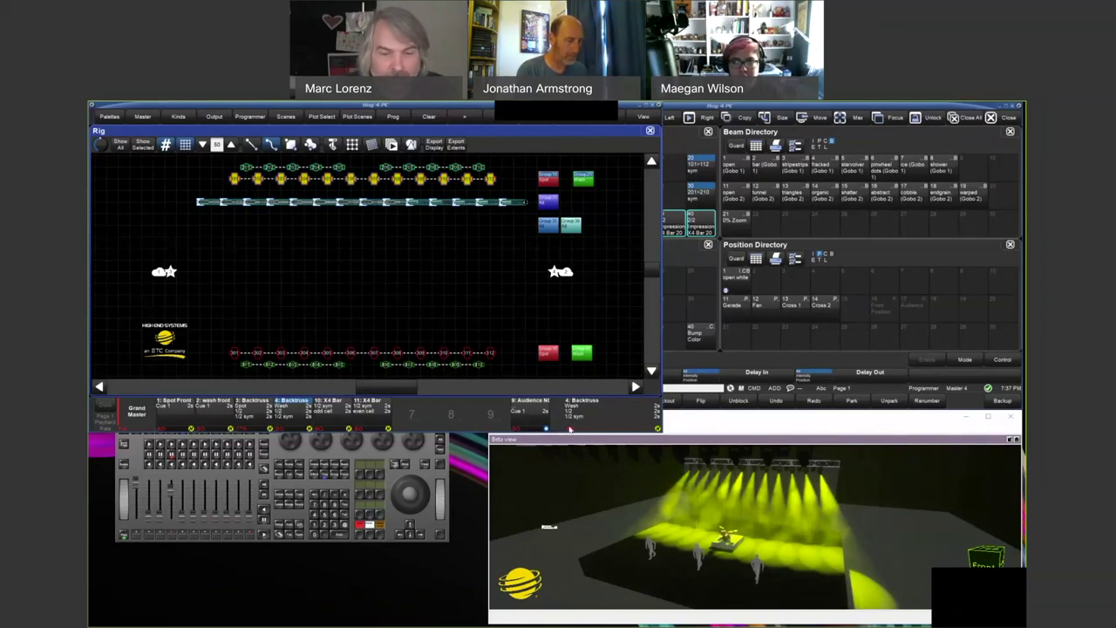
left_click(431, 468)
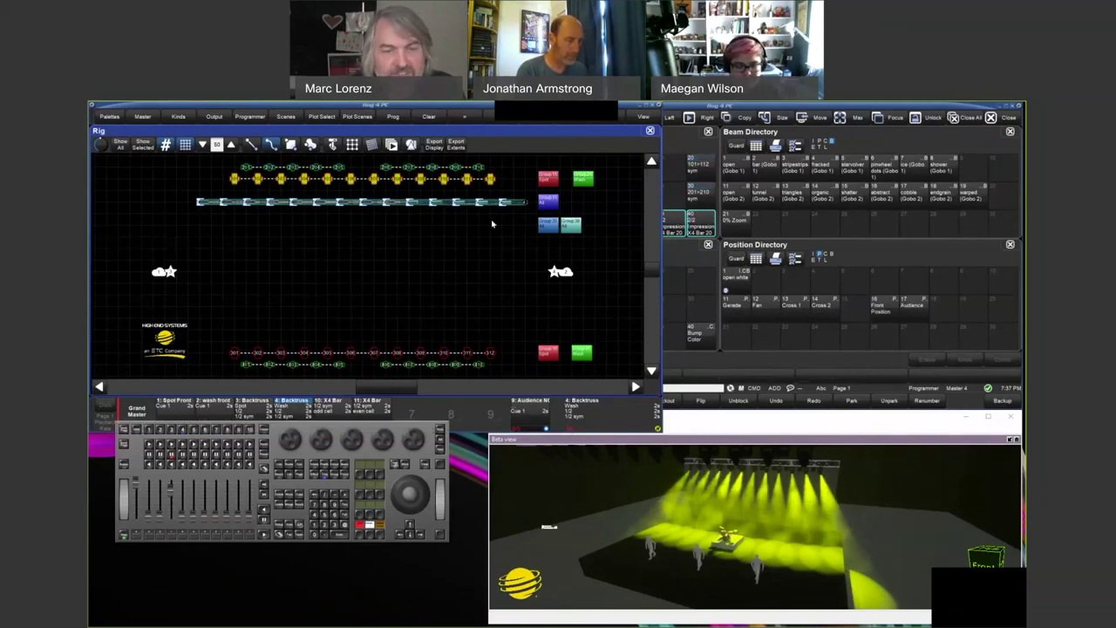